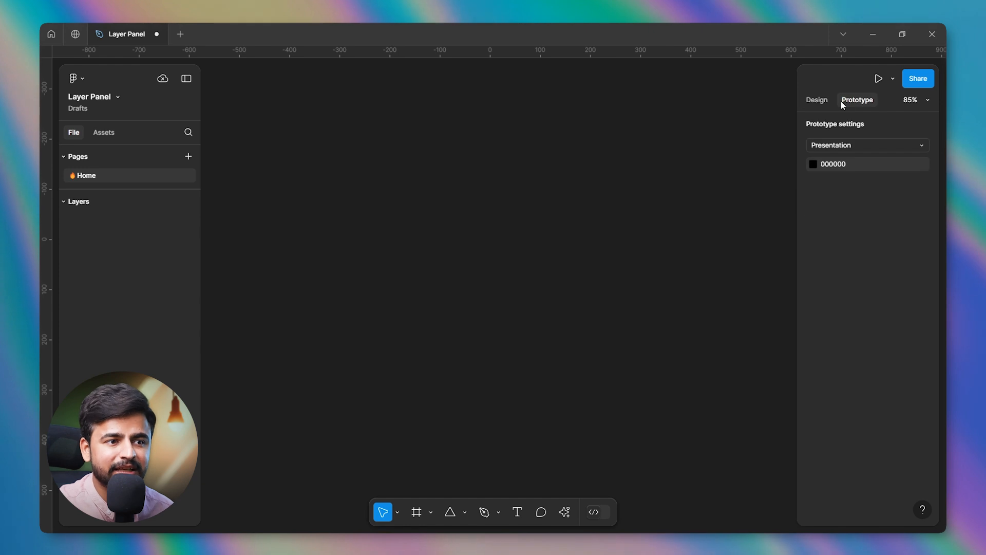
Show the page's design properties and review the available Present and Preview modes for playing the prototype.
left_click(824, 101)
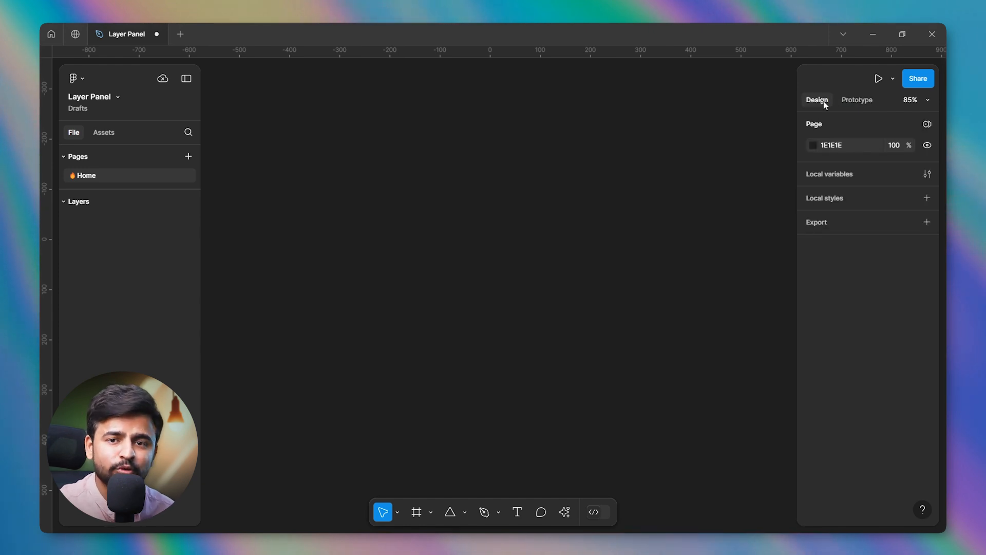
left_click(893, 81)
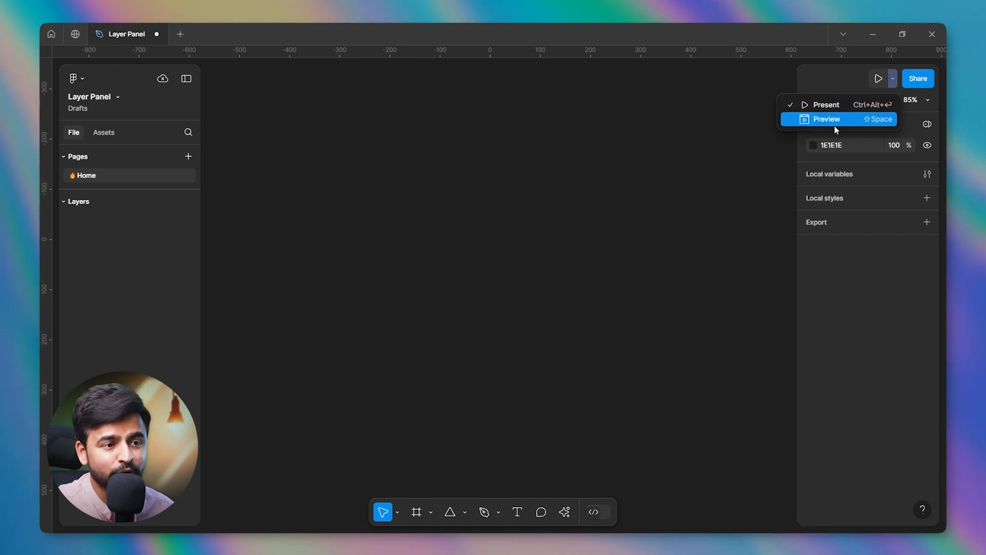
left_click(395, 289)
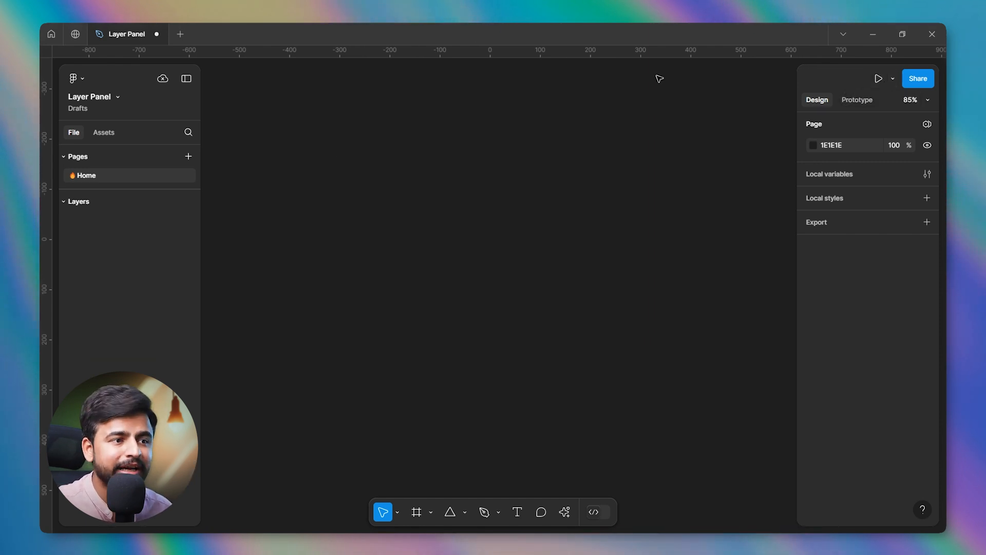
Open the sharing options for the Layer Panel file and copy its share link.
left_click(922, 84)
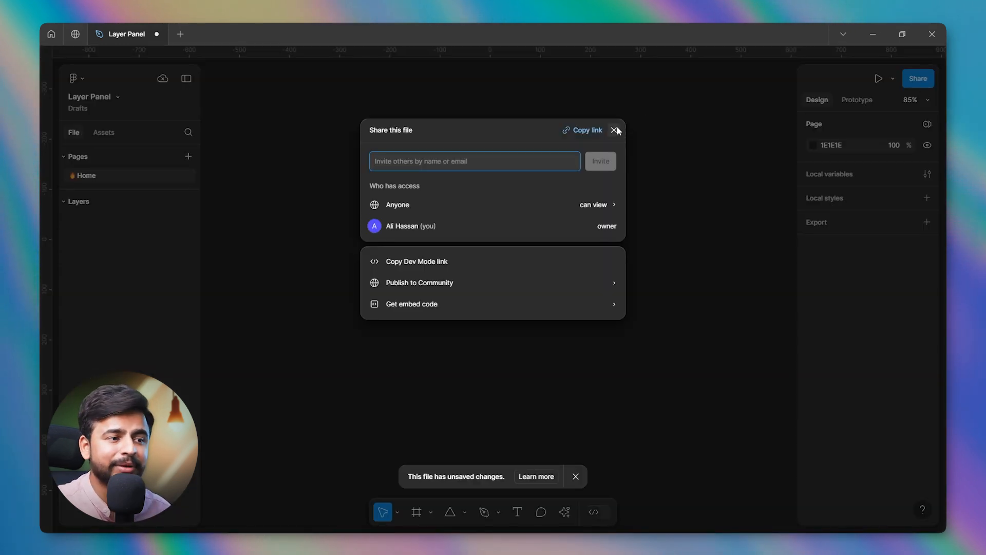
left_click(585, 131)
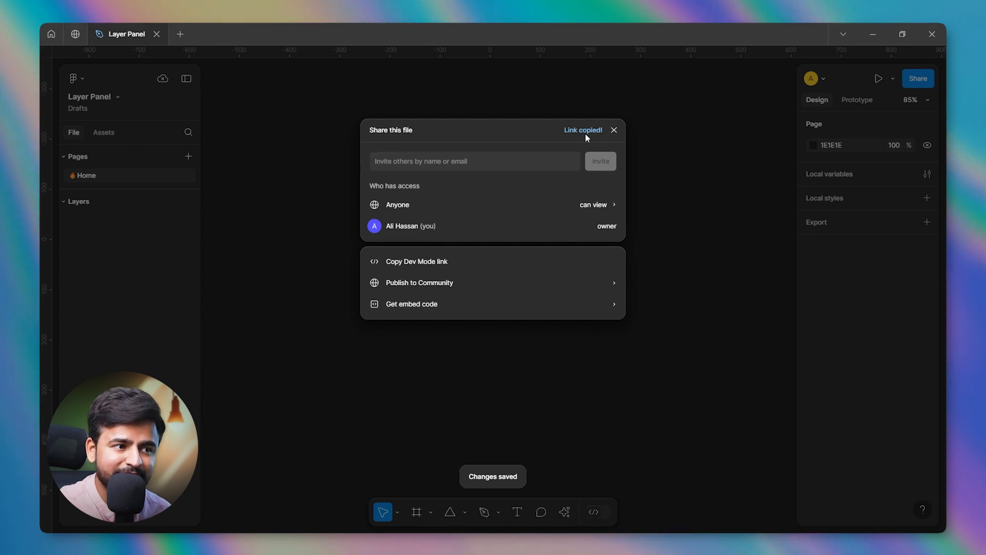
Try giving anyone Edit permission in the file's share settings, and set the permission back to View.
left_click(615, 209)
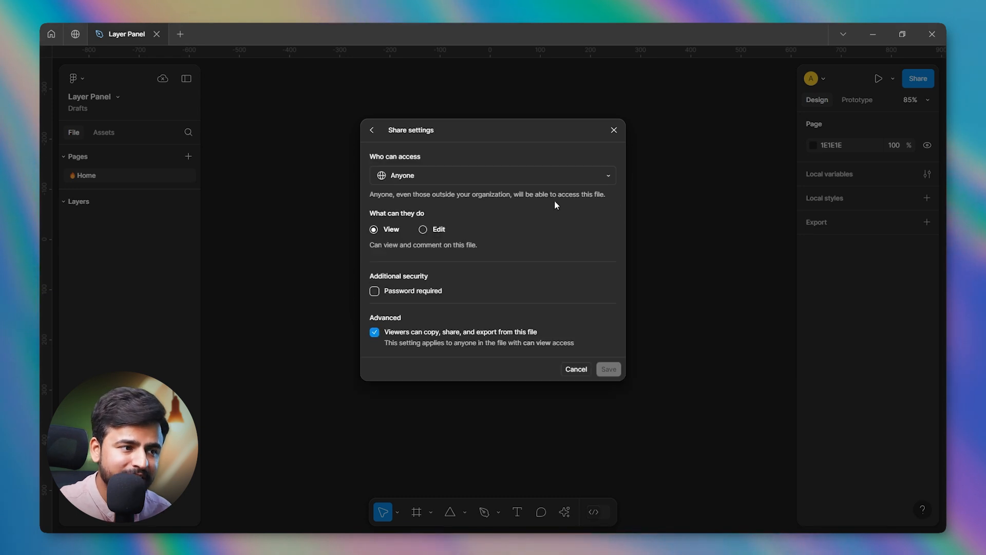
left_click(430, 229)
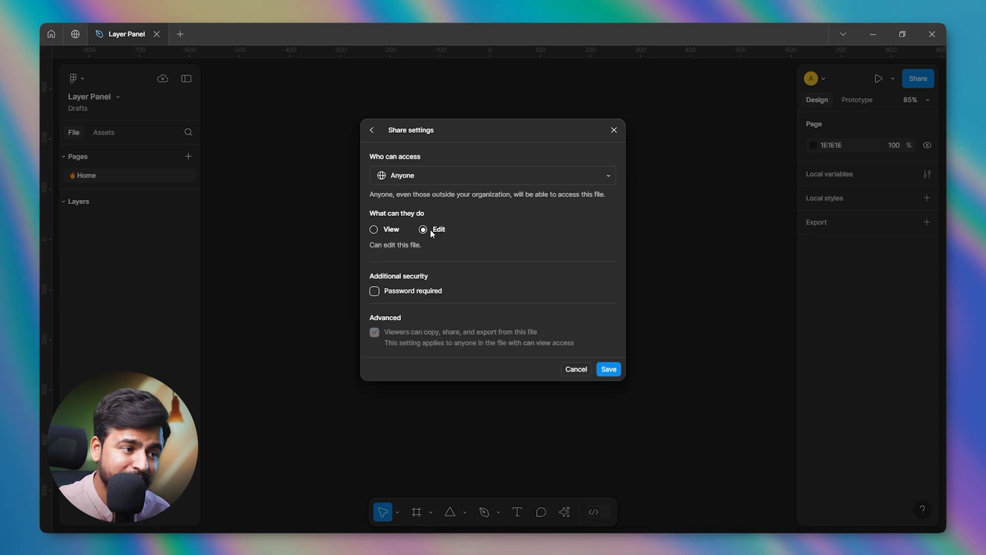
left_click(392, 229)
Try restricting file access to only invited people, and leave the share settings without saving.
left_click(447, 174)
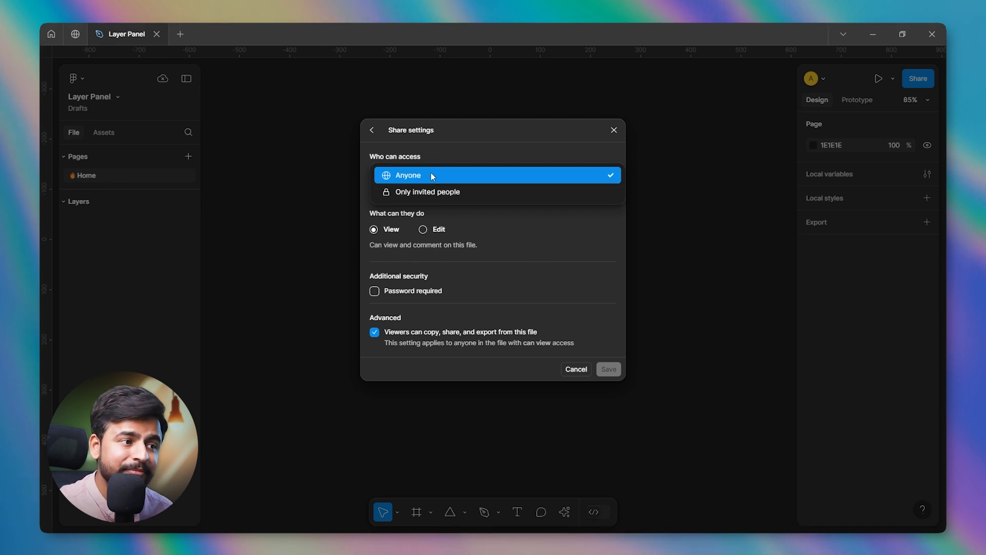
left_click(430, 174)
left_click_drag(385, 157, 423, 157)
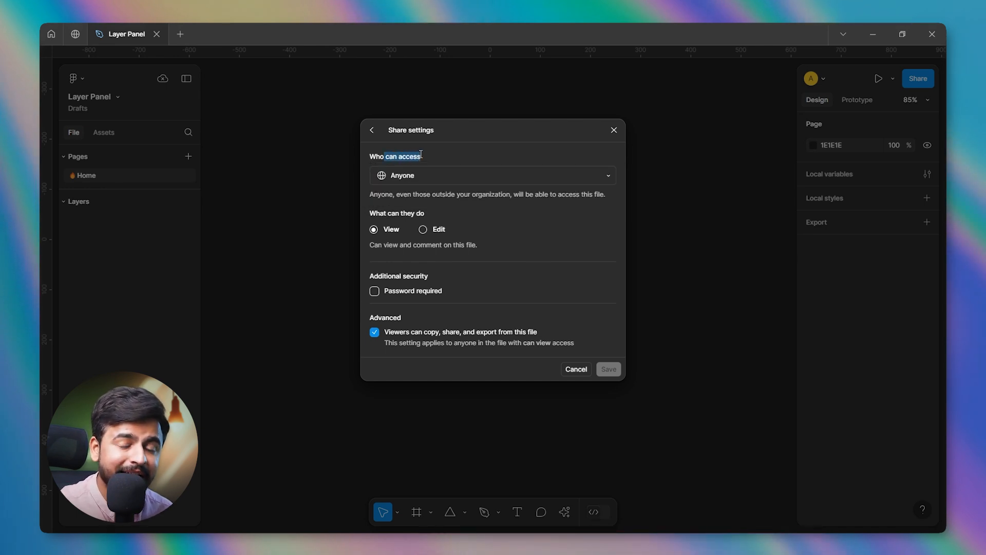
left_click(436, 157)
left_click(427, 174)
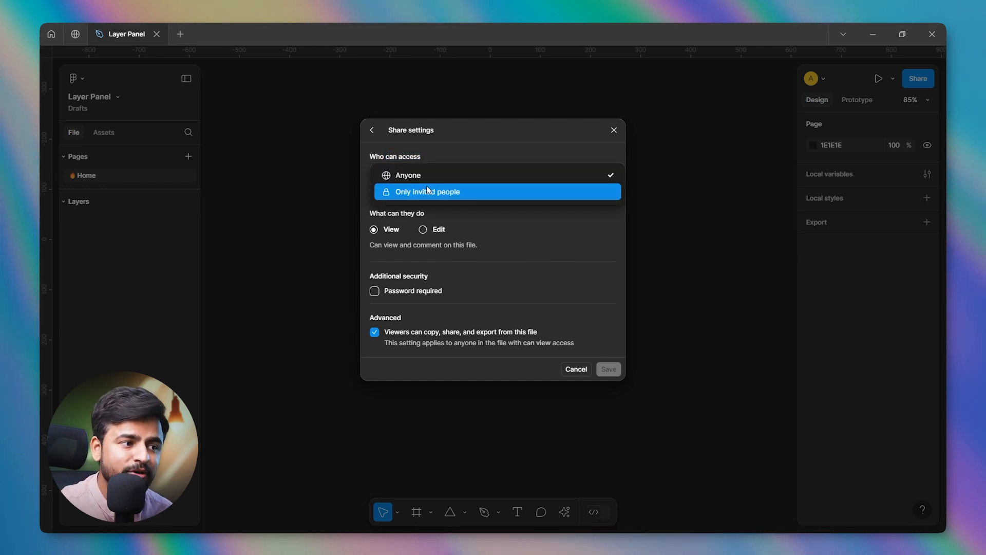
left_click(426, 187)
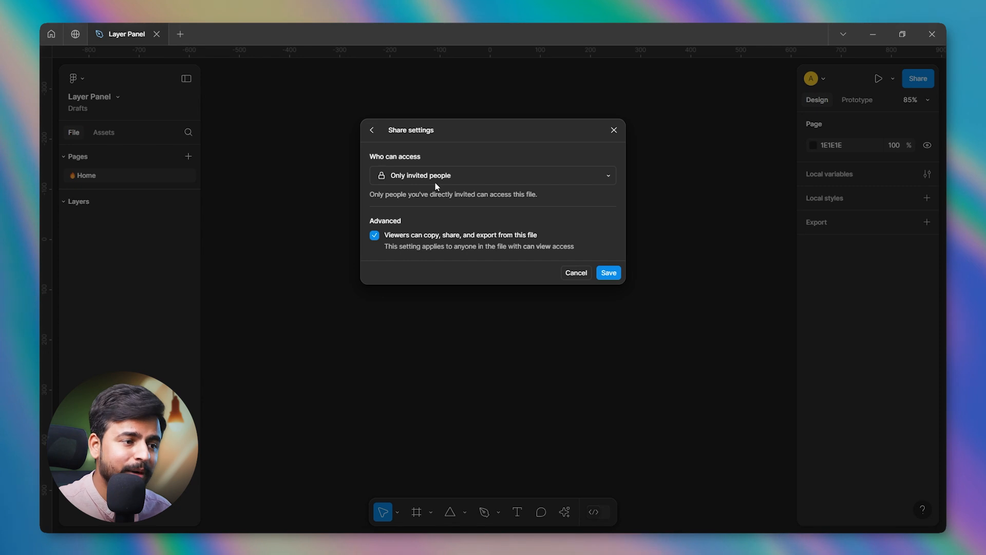
left_click(372, 130)
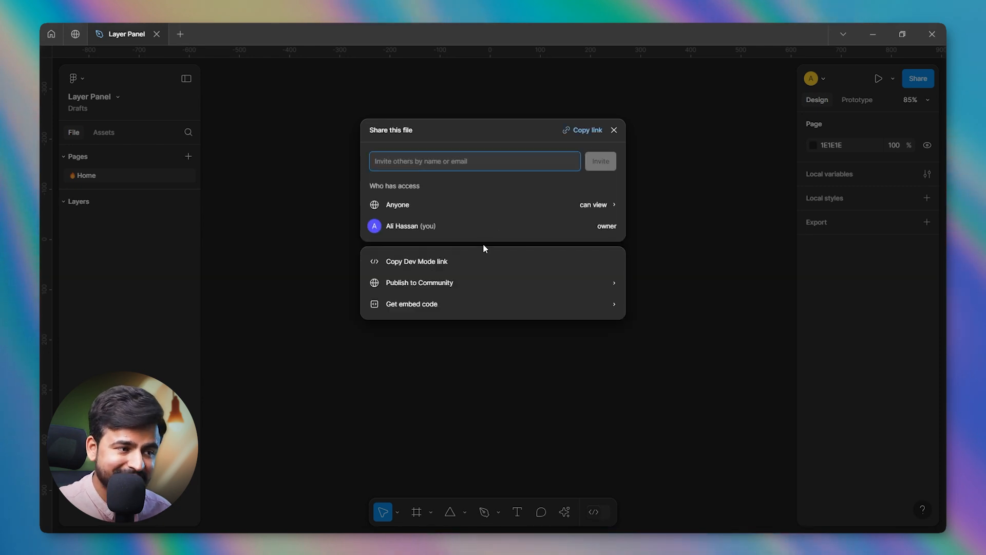
left_click(613, 130)
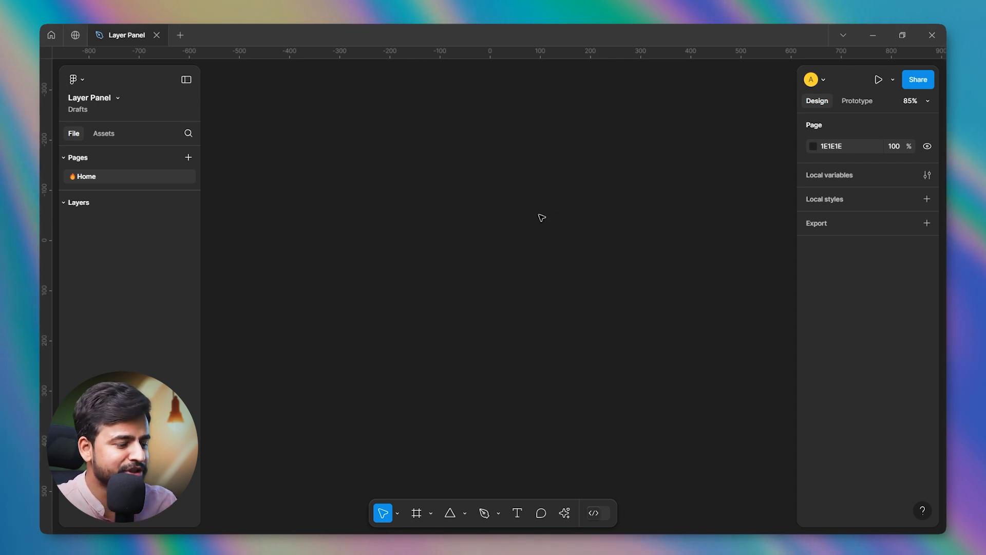
Start the Frame tool and examine the Phone, Desktop and Presentation size presets.
key("f")
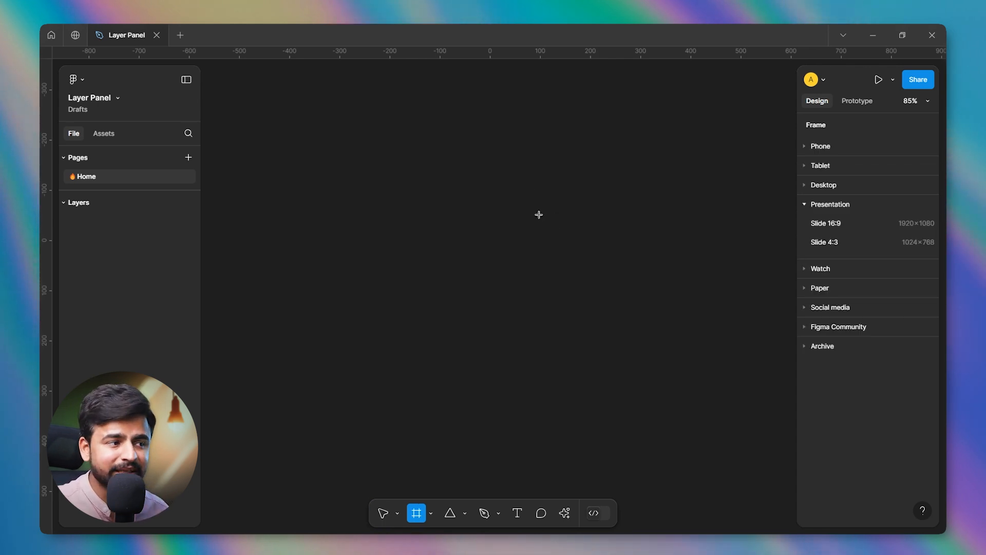
left_click(432, 512)
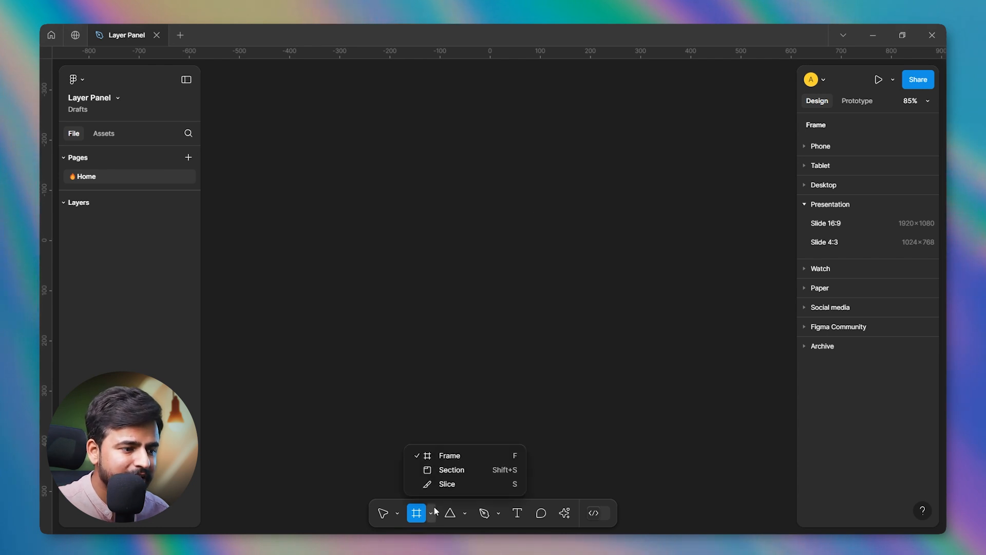
left_click(459, 453)
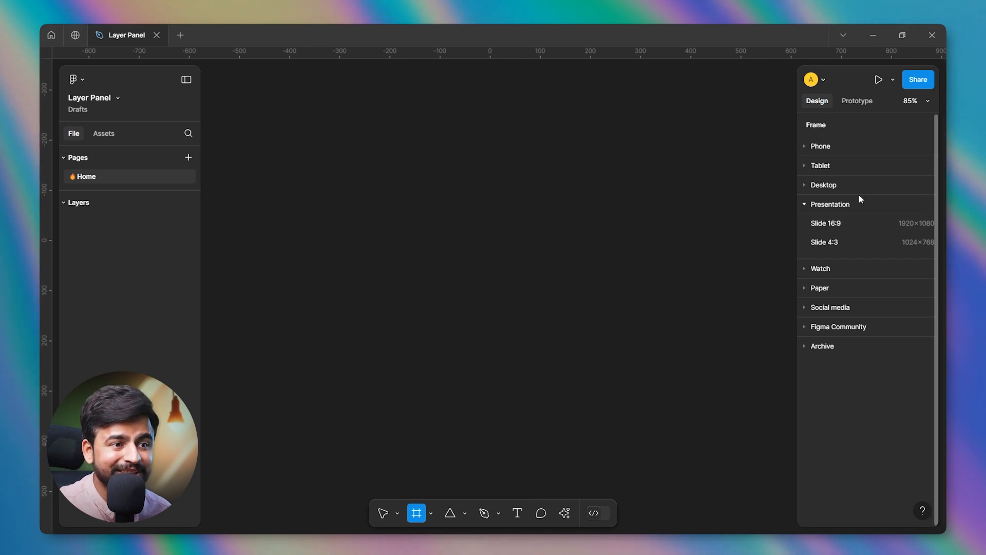
left_click(830, 142)
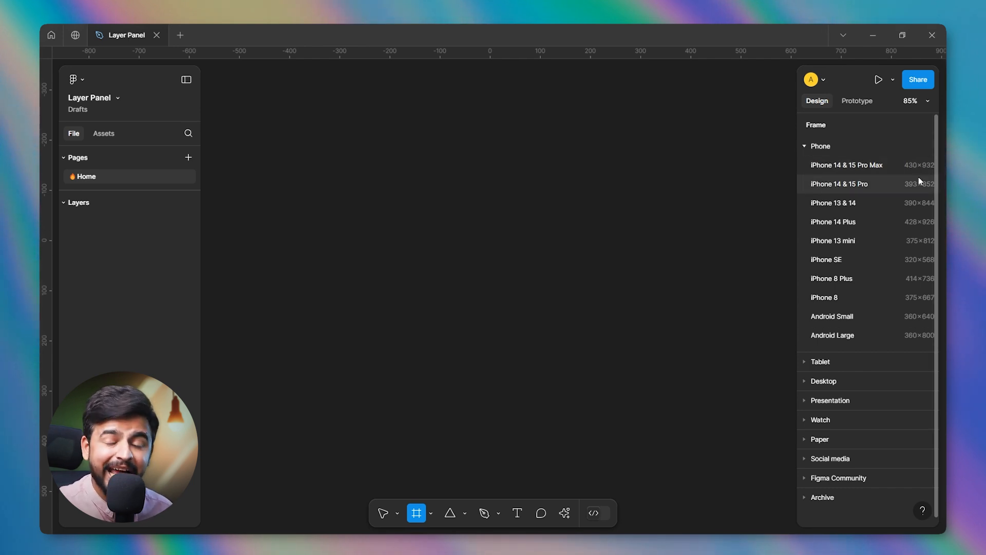
left_click(805, 146)
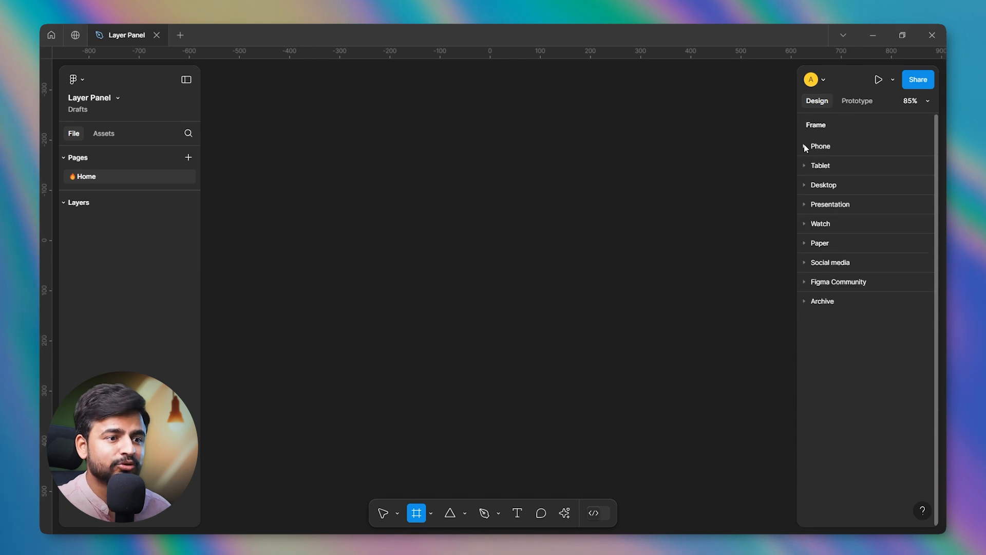
left_click(805, 184)
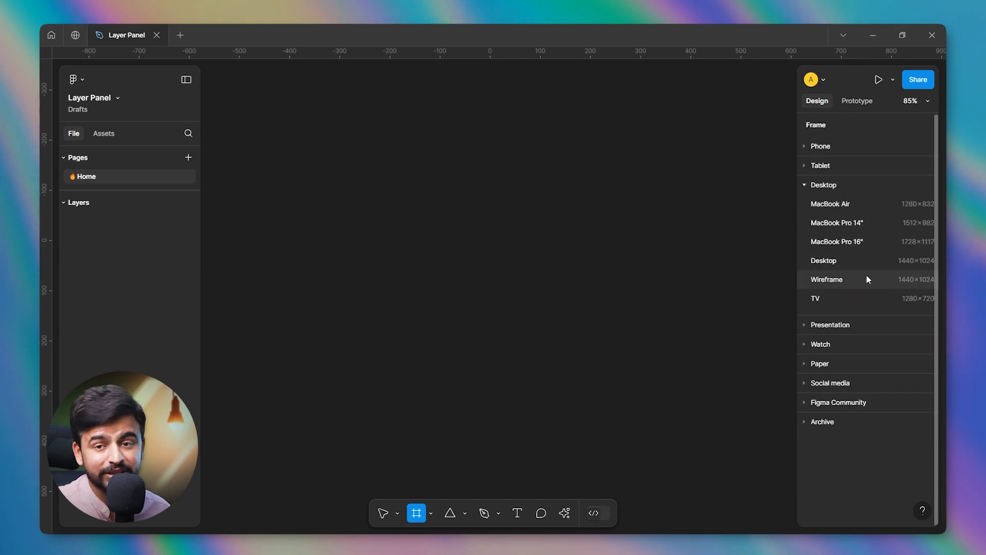
left_click(817, 185)
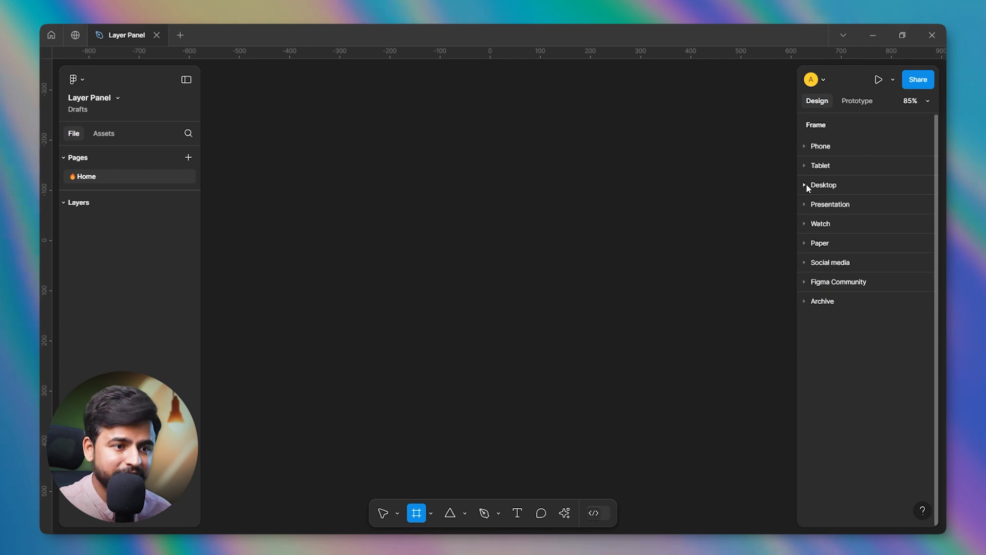
left_click(813, 205)
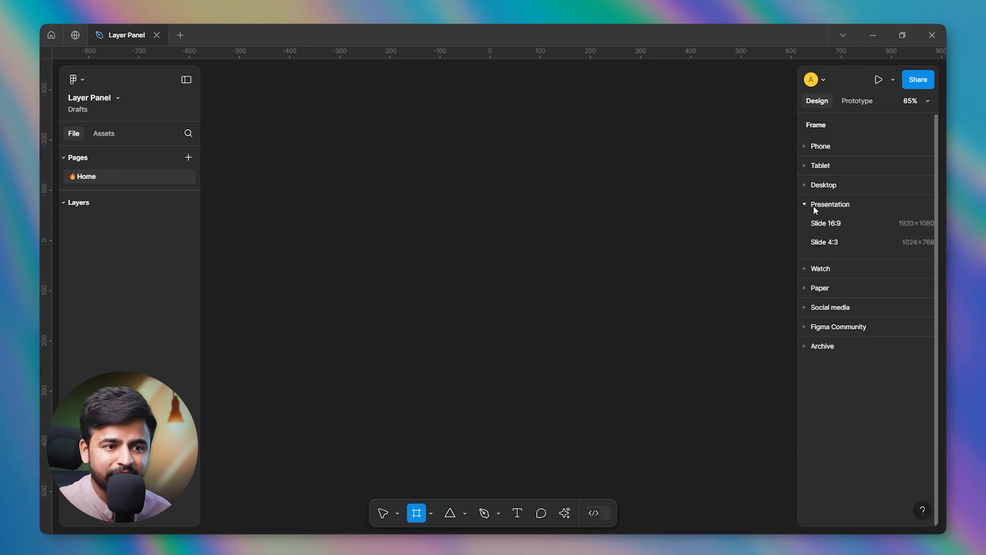
left_click(833, 205)
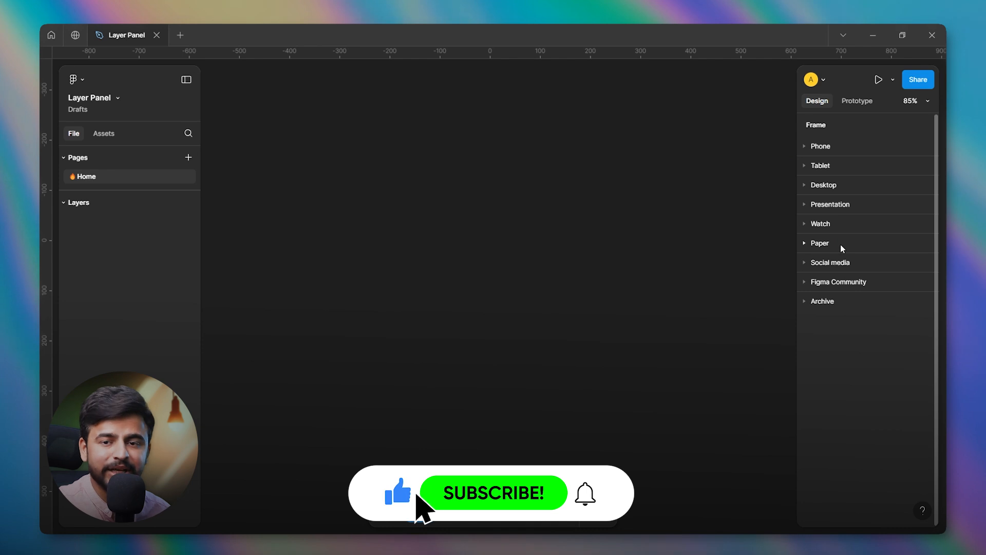
Create a 1920 × 1080 frame from the Slide 16:9 presentation preset.
left_click(811, 203)
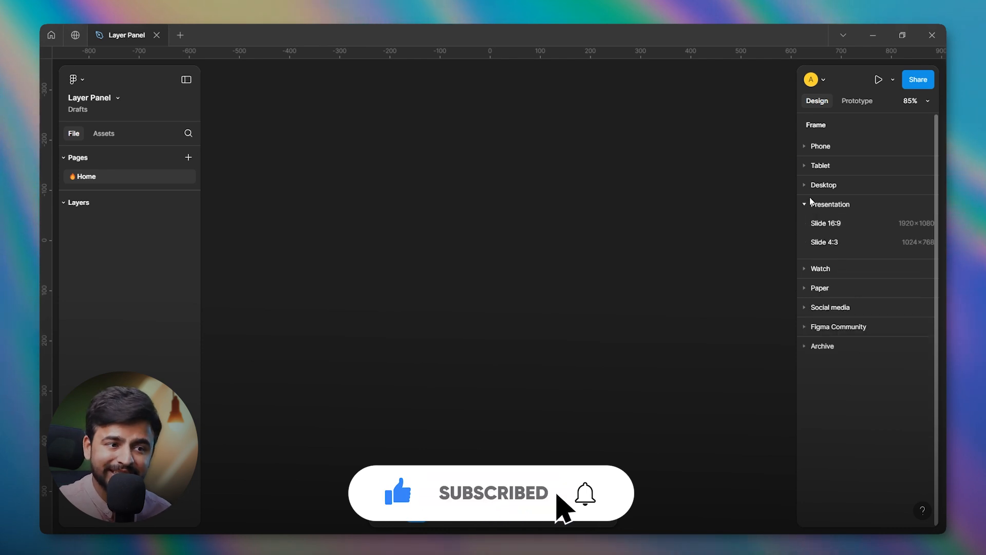
left_click(812, 203)
left_click(811, 203)
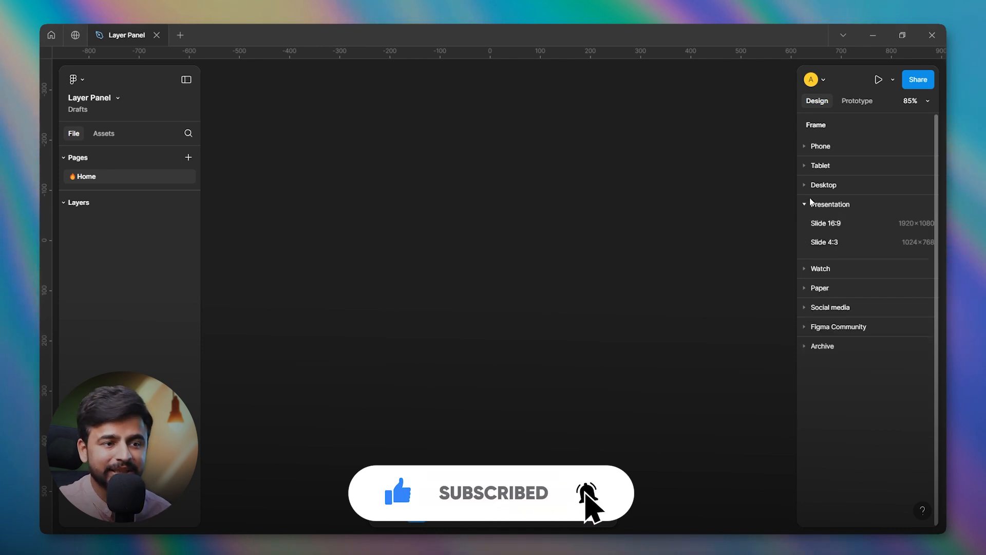
left_click(877, 228)
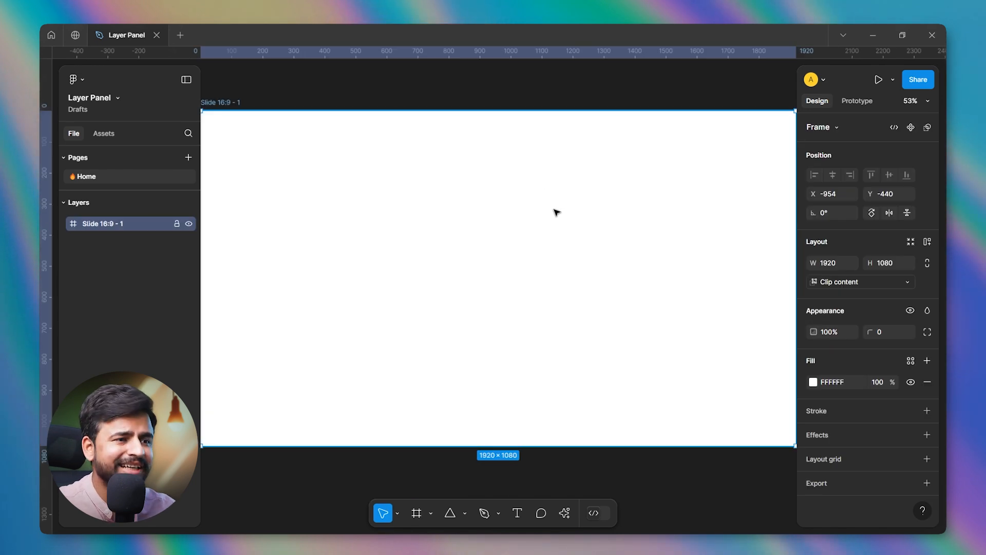
scroll(542, 222, "down", 3)
scroll(588, 149, "up", 2)
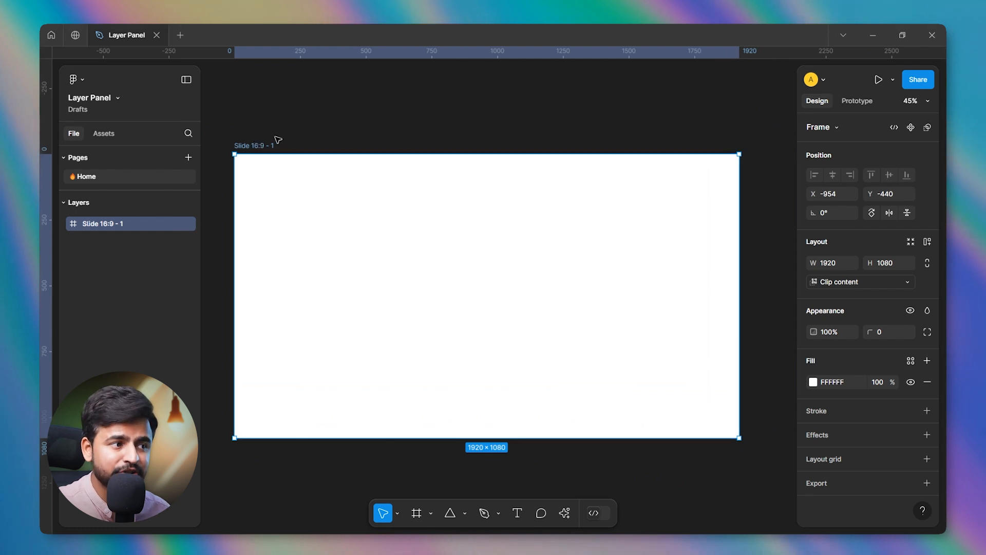
Reselect the slide frame and review the frame types and preset sizes it can be switched to.
left_click(318, 140)
double_click(272, 145)
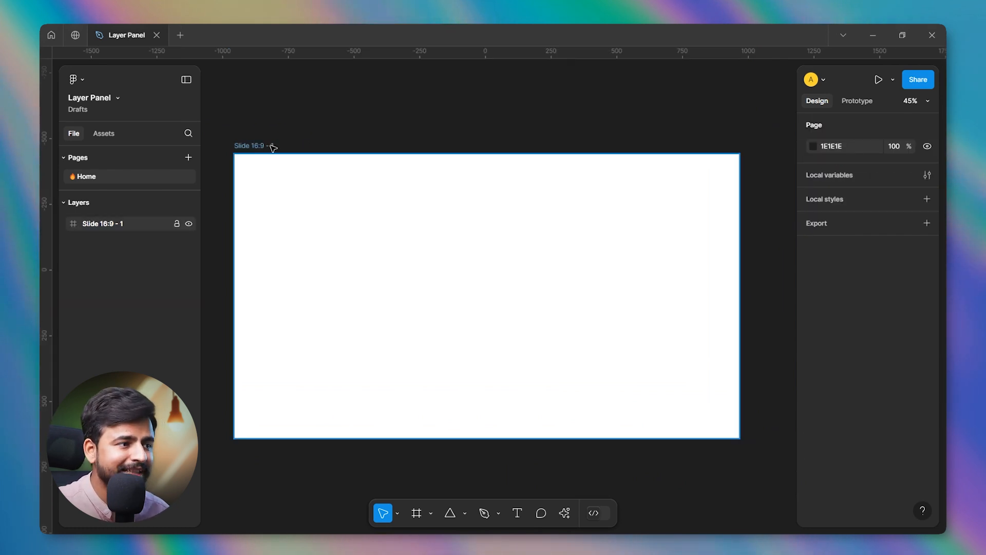
left_click(314, 145)
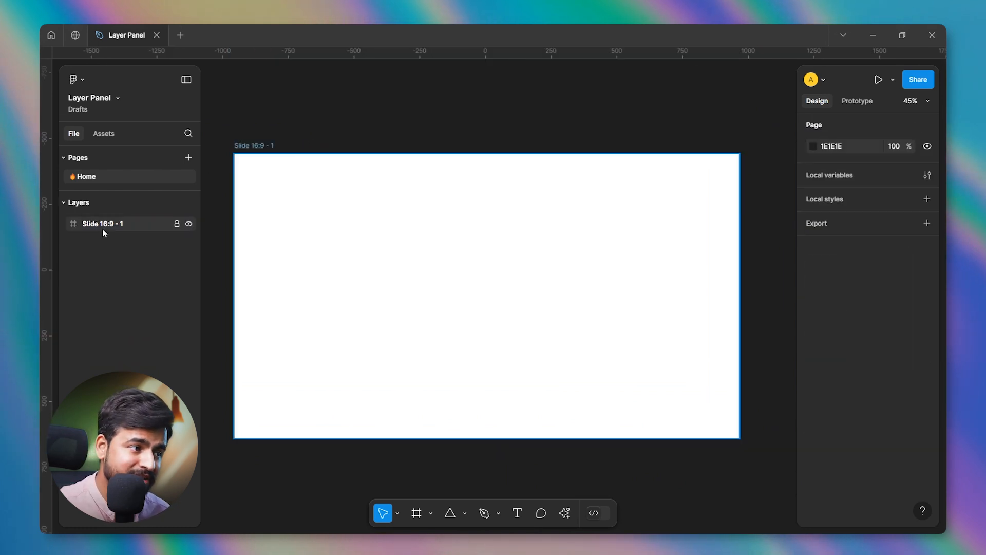
left_click(255, 158)
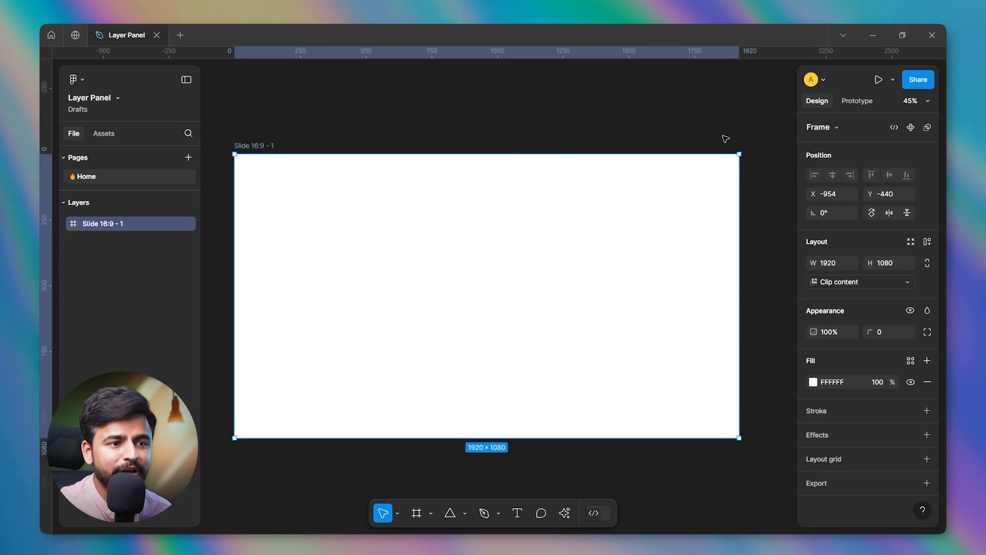
left_click(832, 128)
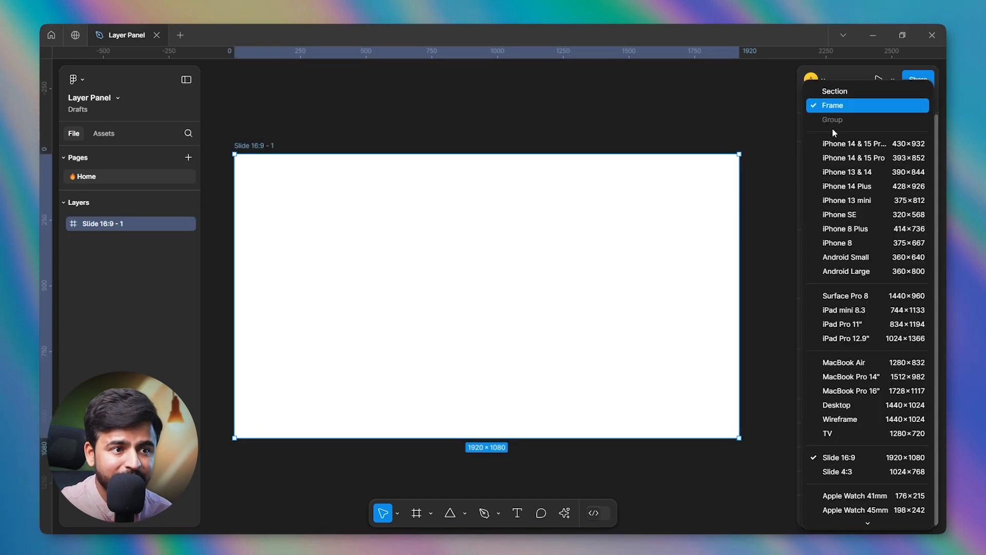
left_click(786, 272)
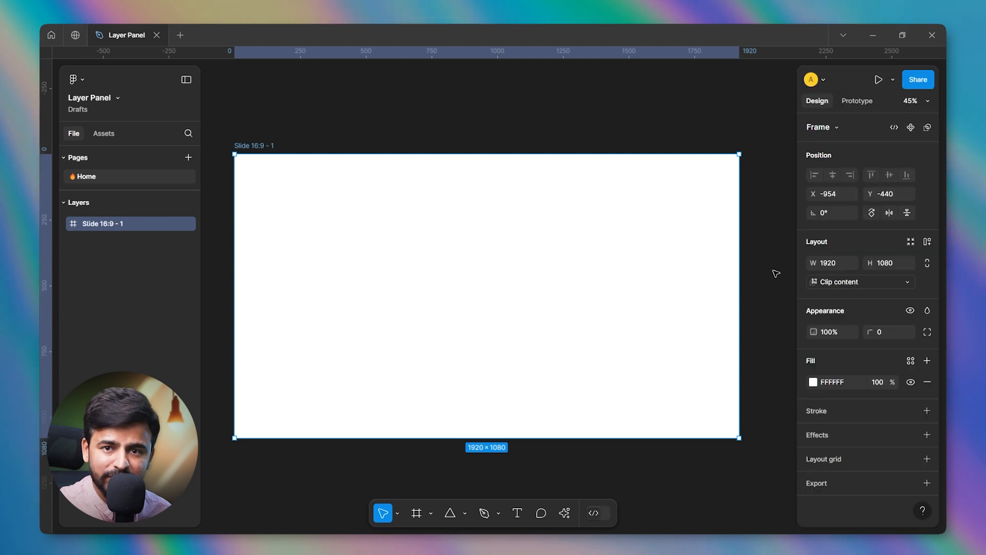
Mark the slide frame as ready for dev and inspect the badge at its corner.
left_click(892, 131)
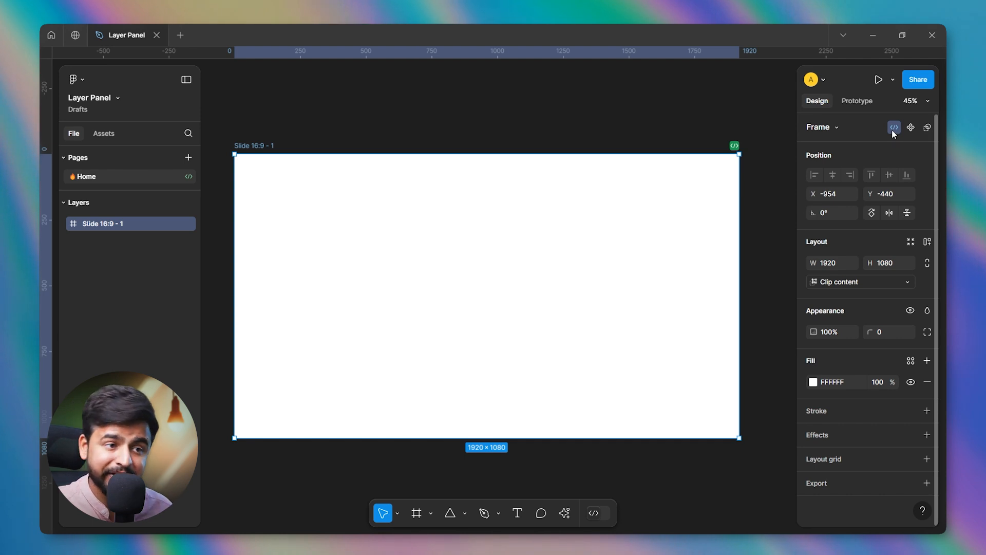
scroll(746, 141, "up", 5, "ctrl")
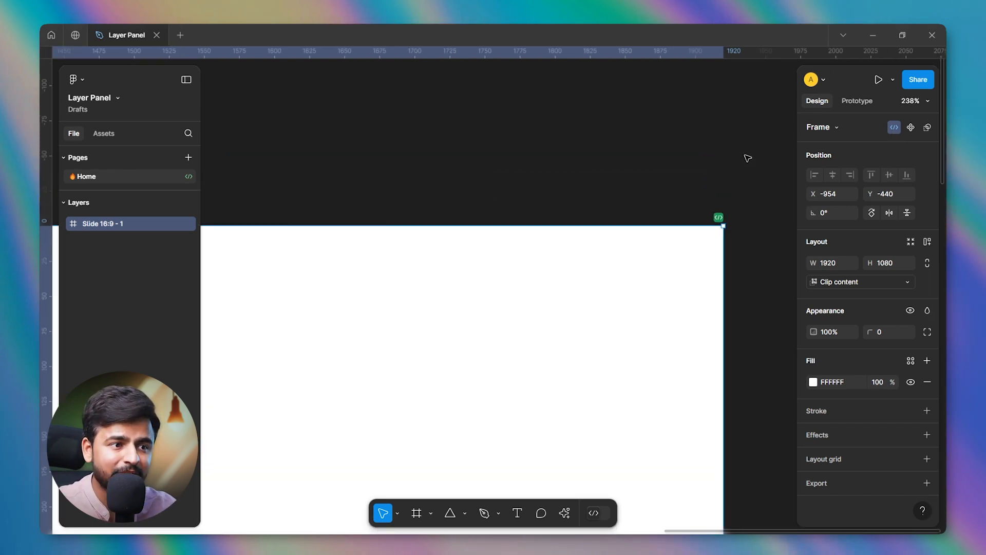
scroll(734, 154, "down", 5, "ctrl")
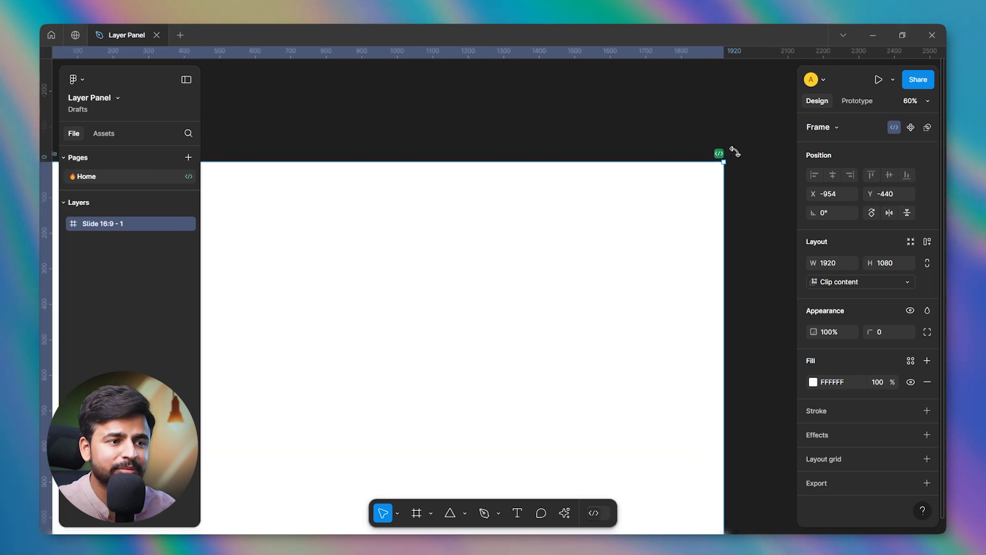
scroll(734, 152, "down", 3, "ctrl")
scroll(678, 150, "up", 2, "ctrl")
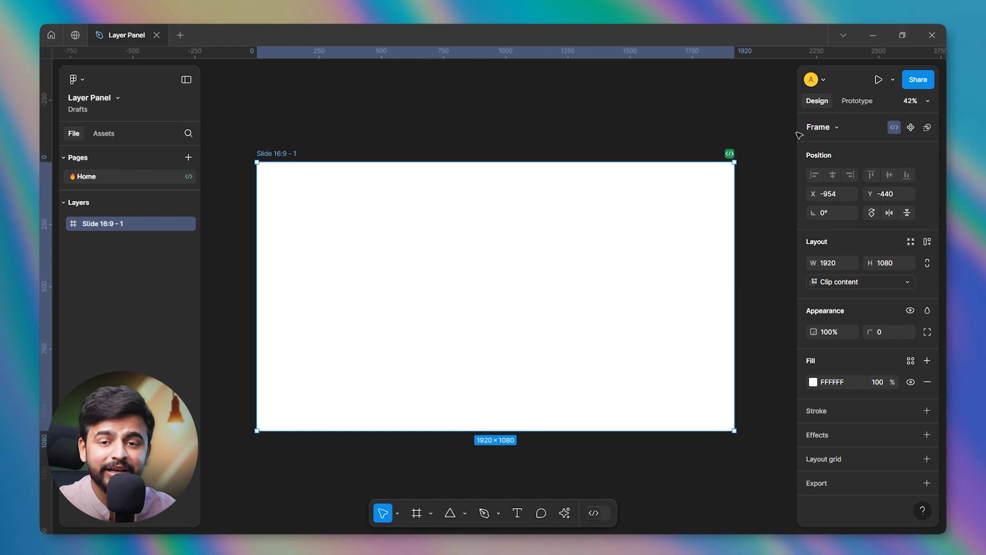
Remove the ready-for-dev status from the slide frame.
left_click(899, 127)
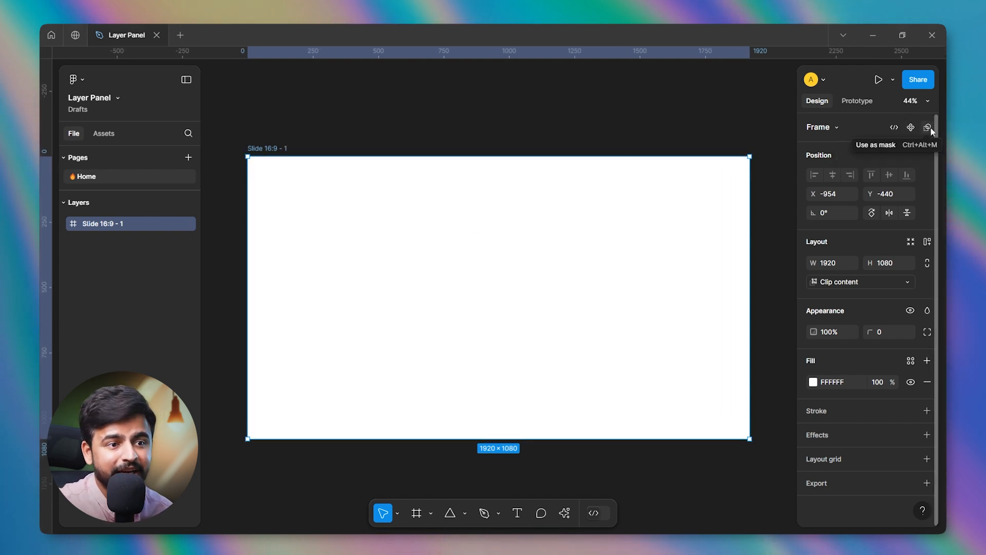
Try using the slide frame as a mask, inspect the mask group, and undo the masking.
left_click(927, 127)
left_click(930, 128)
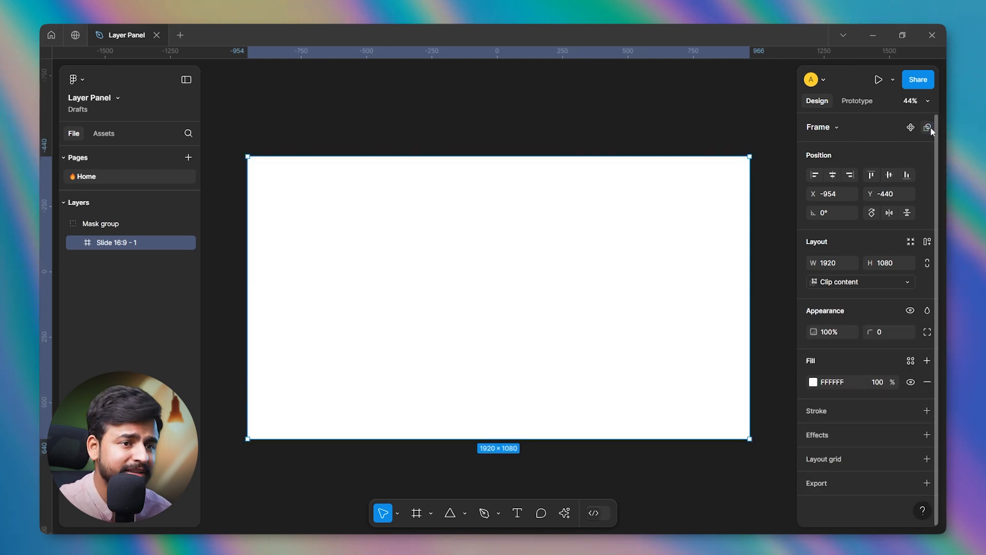
left_click(563, 152)
left_click(304, 207)
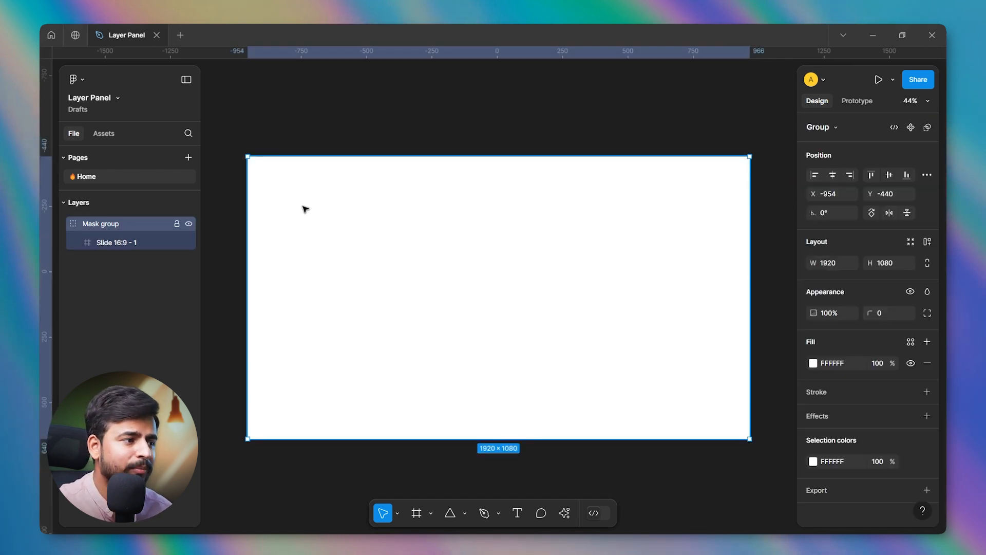
left_click(224, 222)
left_click(306, 200, "ctrl")
key("ctrl+alt+m")
key("ctrl+z")
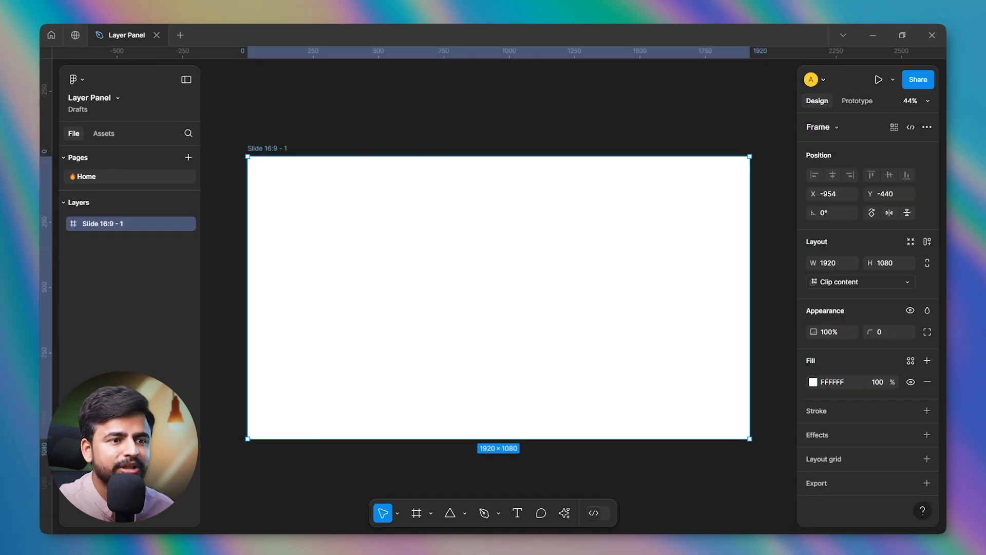
left_click(725, 110)
left_click(652, 229)
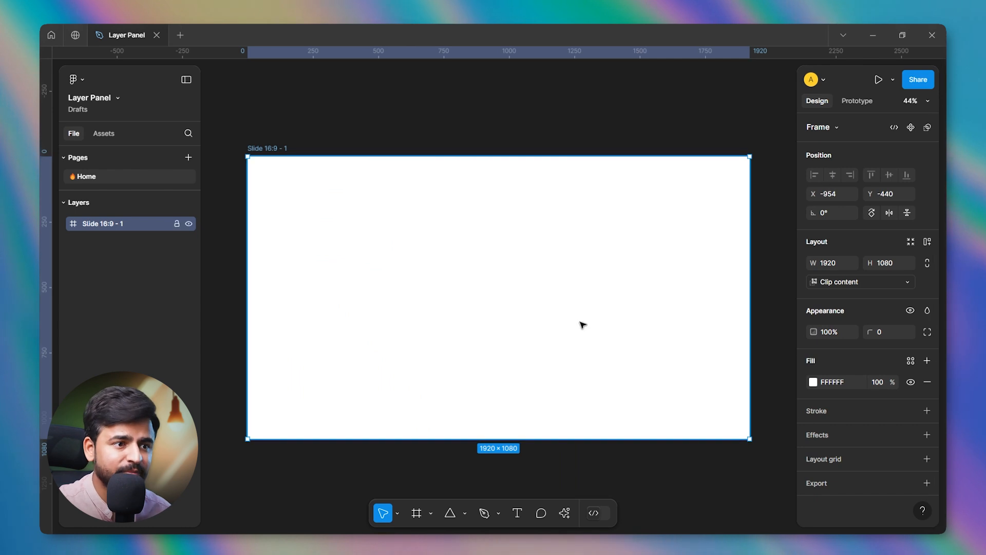
Draw a frame of about 693 × 597 inside the slide and give it the solid pink fill FF8686.
left_click(414, 525)
left_click_drag(455, 215, 637, 370)
left_click(927, 360)
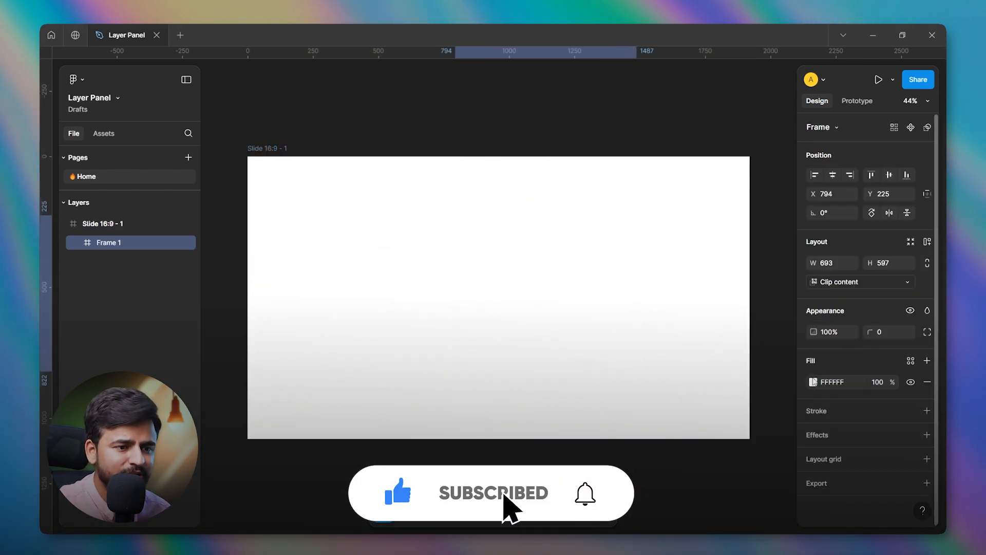
left_click(813, 381)
left_click(735, 244)
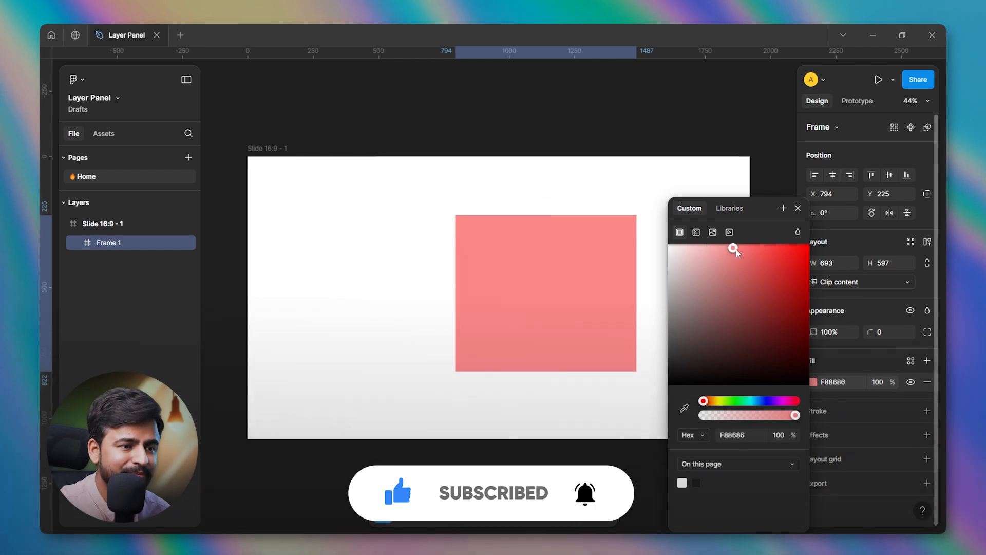
left_click(798, 209)
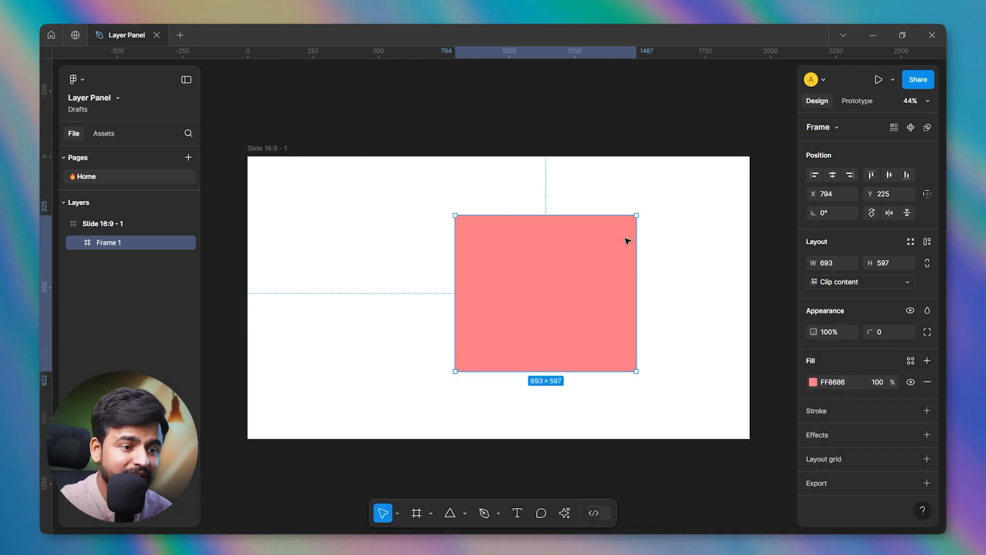
Shift the pink frame slightly rightward and try the left, horizontal-centre and right alignments within the slide.
left_click_drag(573, 310, 590, 311)
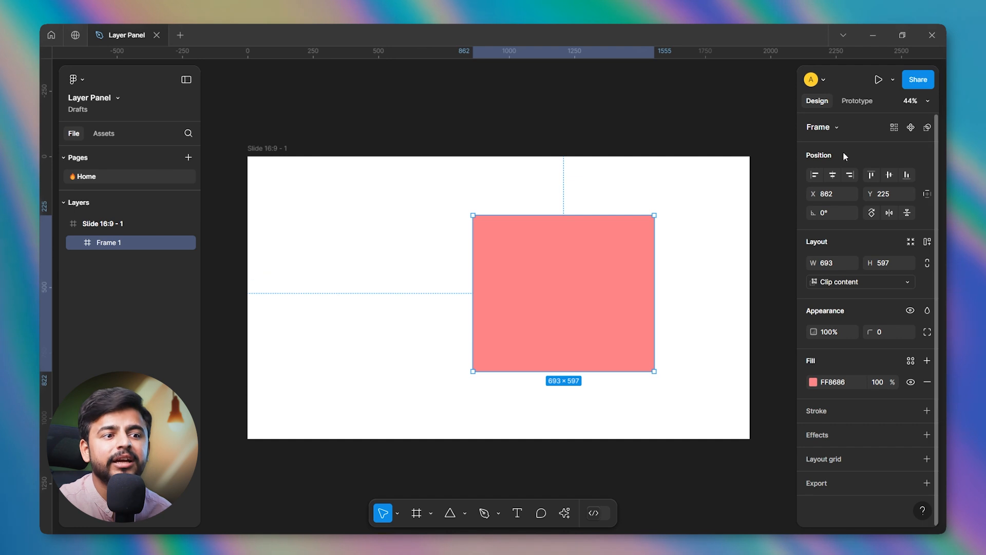
left_click(817, 180)
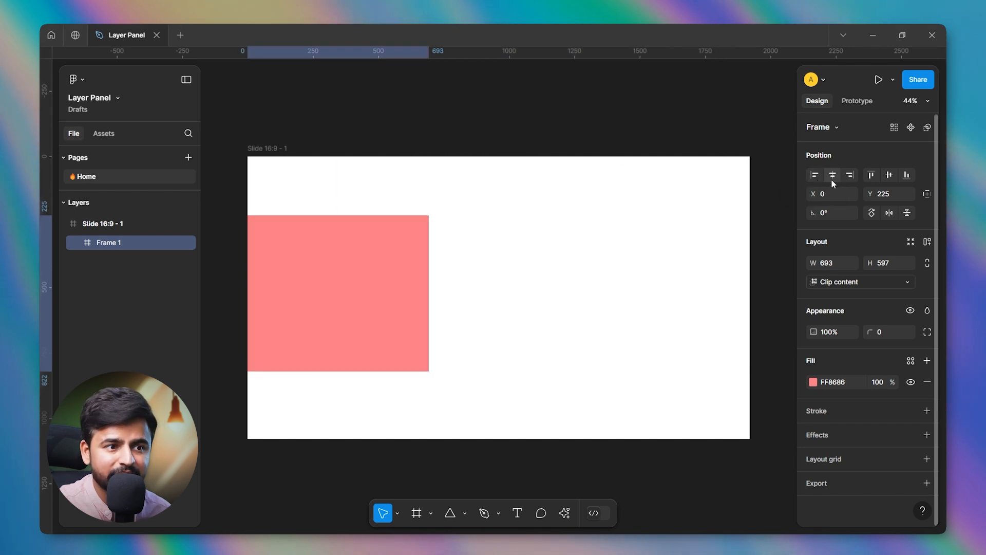
left_click(833, 180)
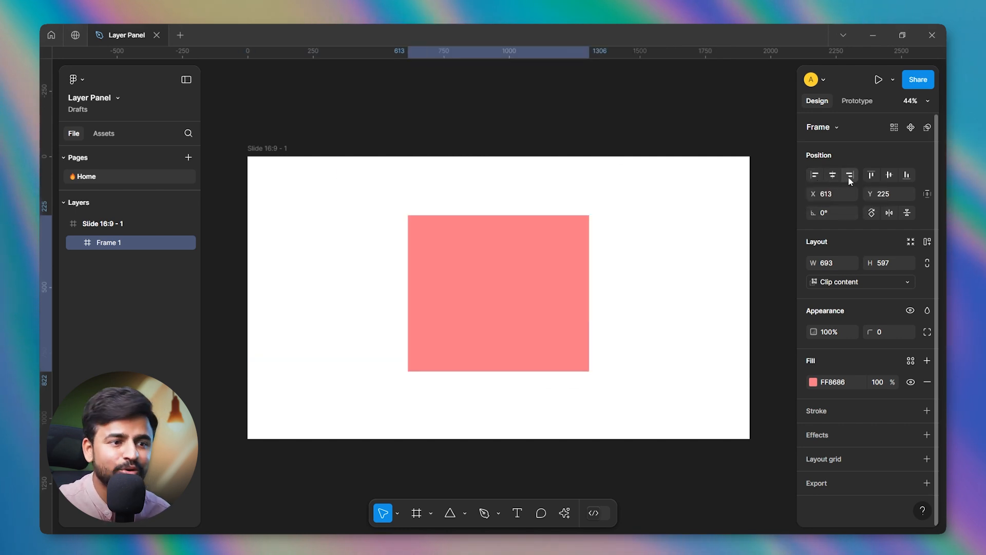
left_click(848, 177)
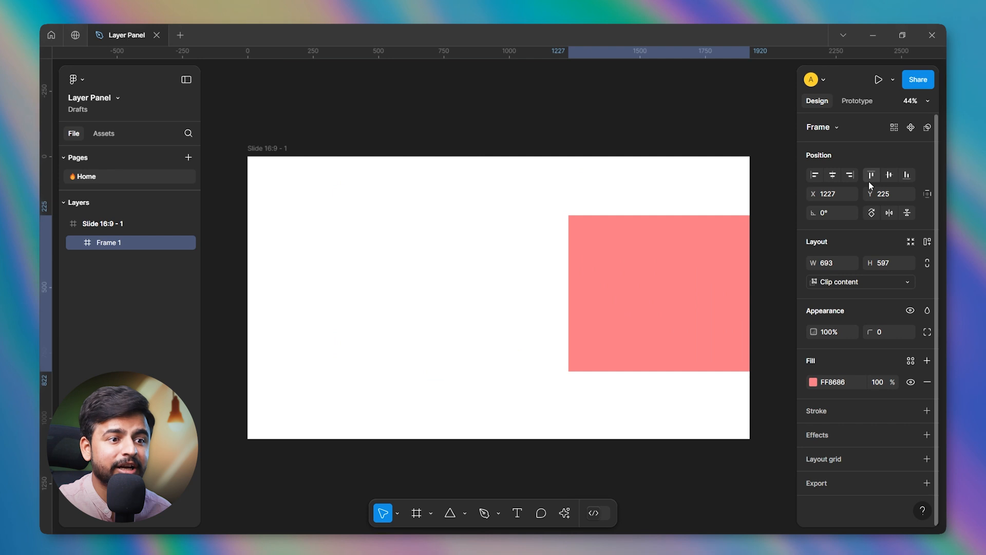
Try the top alignment on the pink frame and centre it vertically and horizontally in the slide.
left_click(869, 180)
left_click(889, 180)
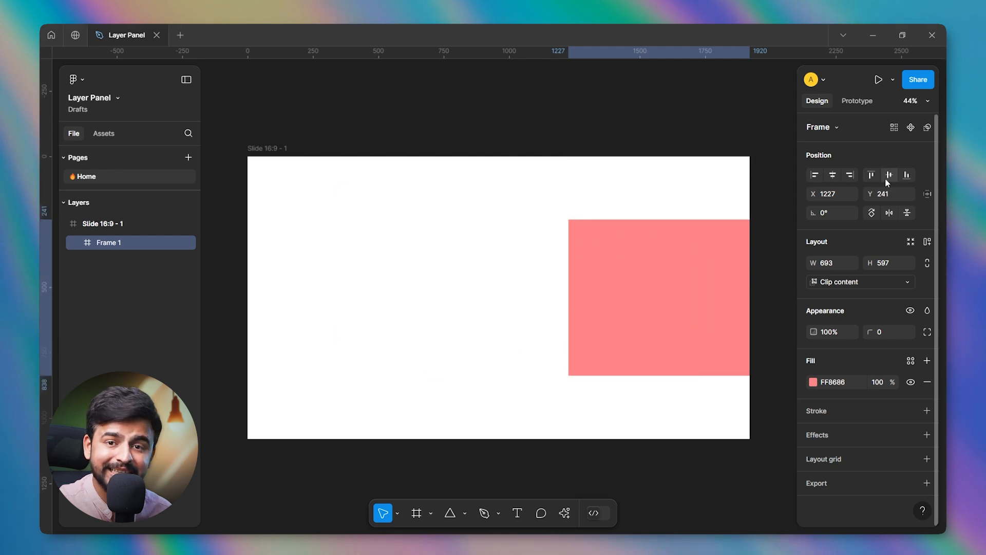
left_click(834, 177)
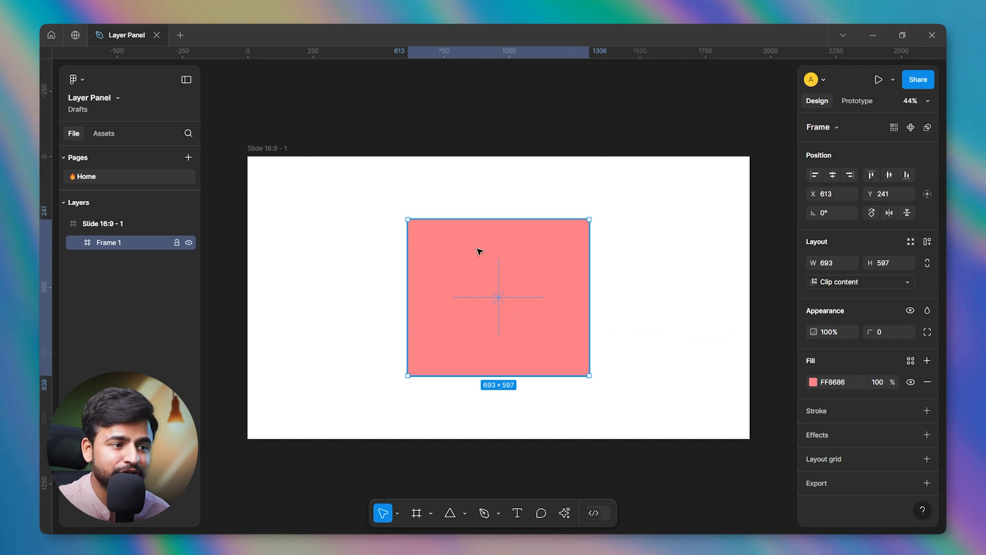
left_click(889, 176)
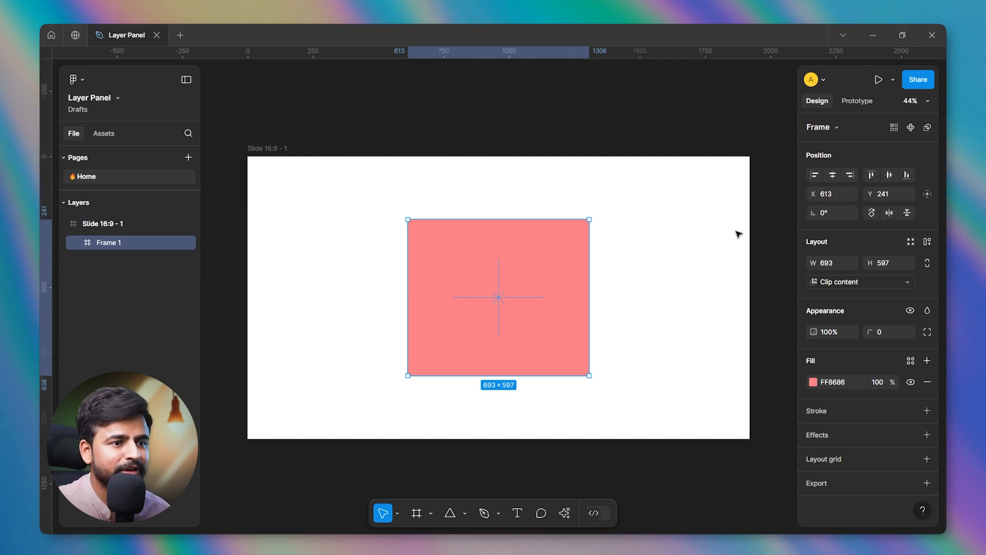
Offset the pink frame to about X 637, Y 307 and recentre it on the slide in both directions.
left_click_drag(816, 197, 815, 195)
left_click_drag(877, 196, 872, 194)
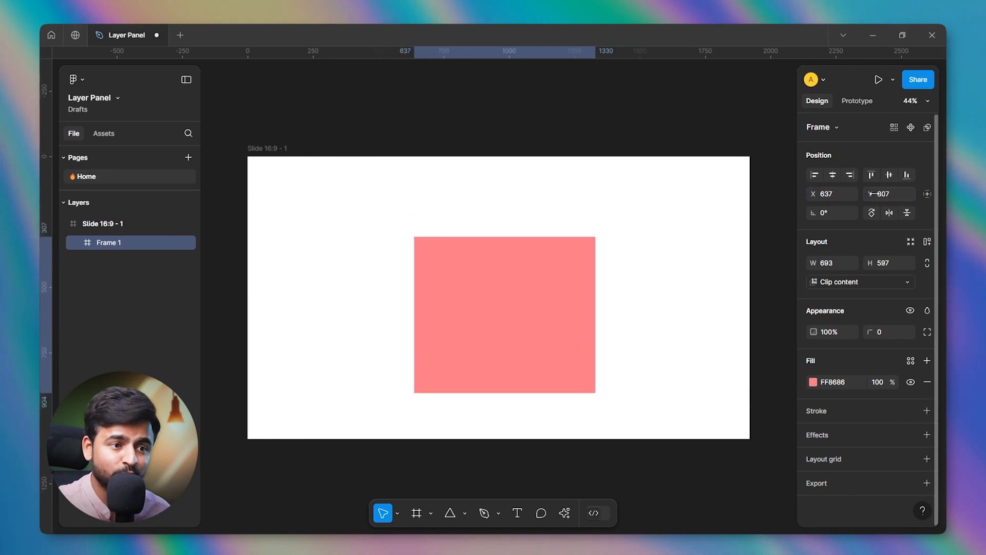
left_click(832, 174)
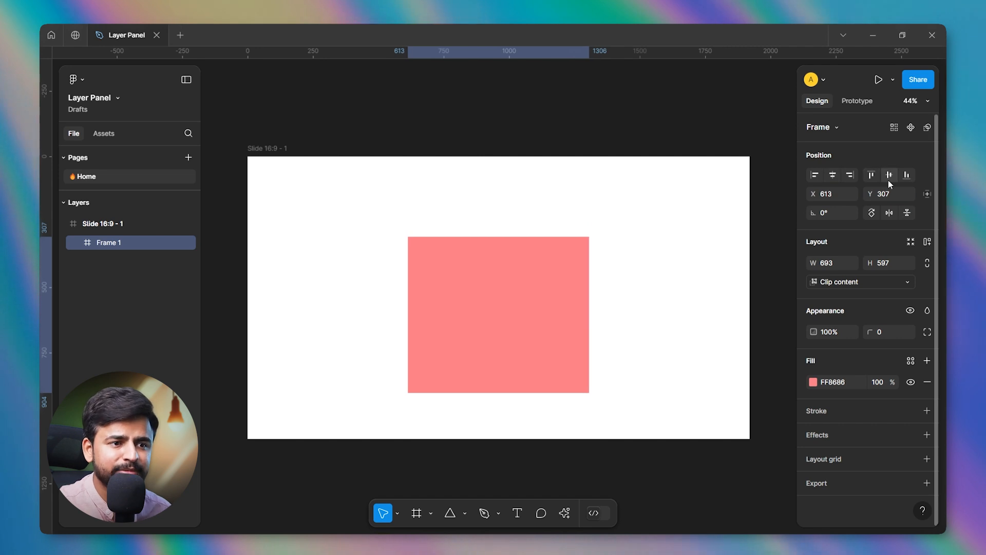
left_click(889, 179)
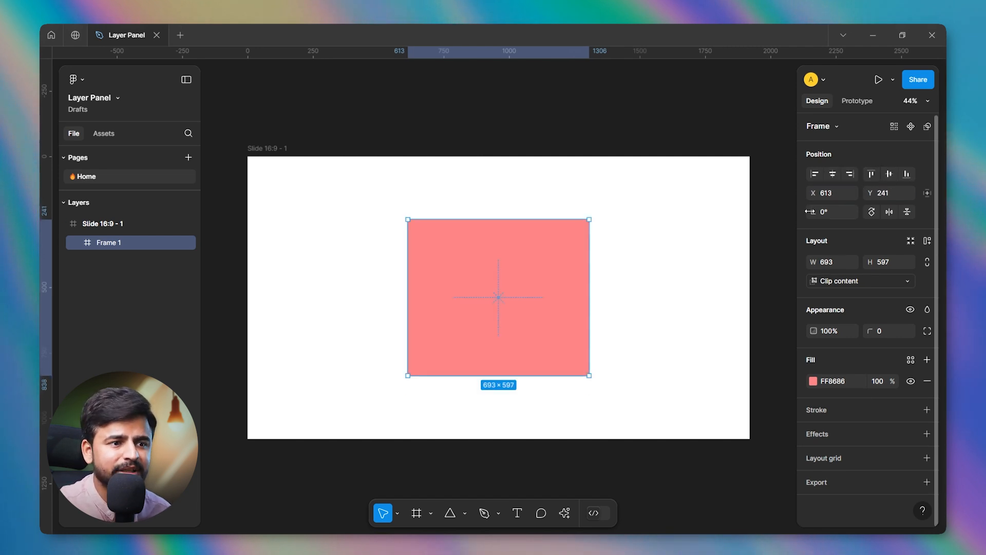
Tilt the pink frame and turn it through repeated 90° rotations, finishing at an angle of 13°.
mouse_move(811, 211)
left_mouse_down()
mouse_move(154, 233)
mouse_move(869, 247)
mouse_move(816, 207)
left_mouse_up()
left_click(877, 214)
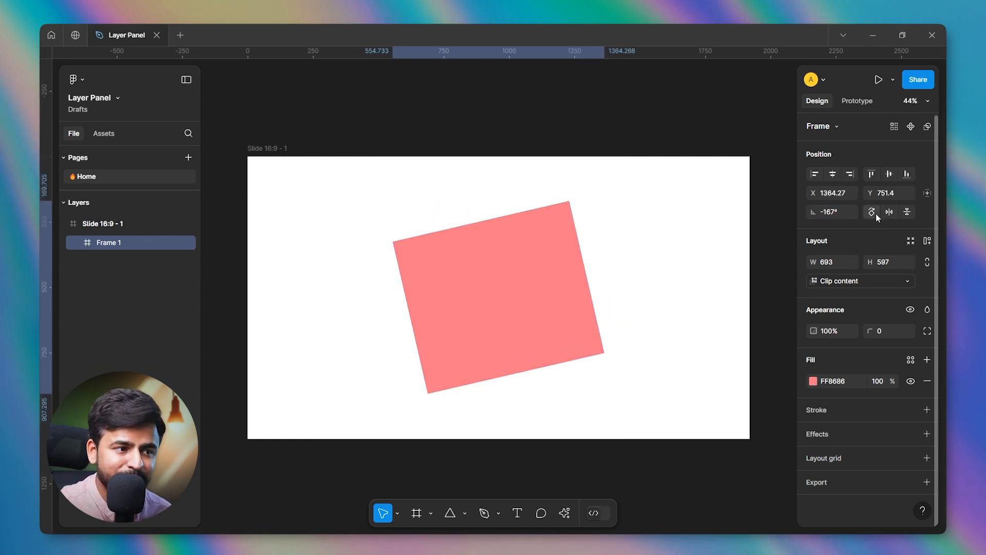
left_click(876, 214)
left_click(876, 214)
left_click(876, 214)
left_click(876, 214)
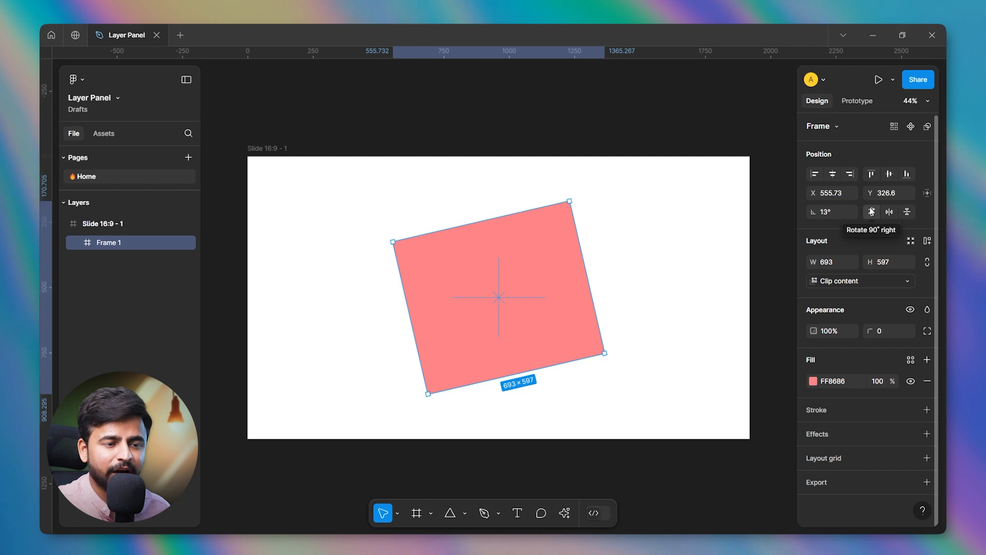
left_click(871, 211)
left_click(872, 211)
left_click(871, 211)
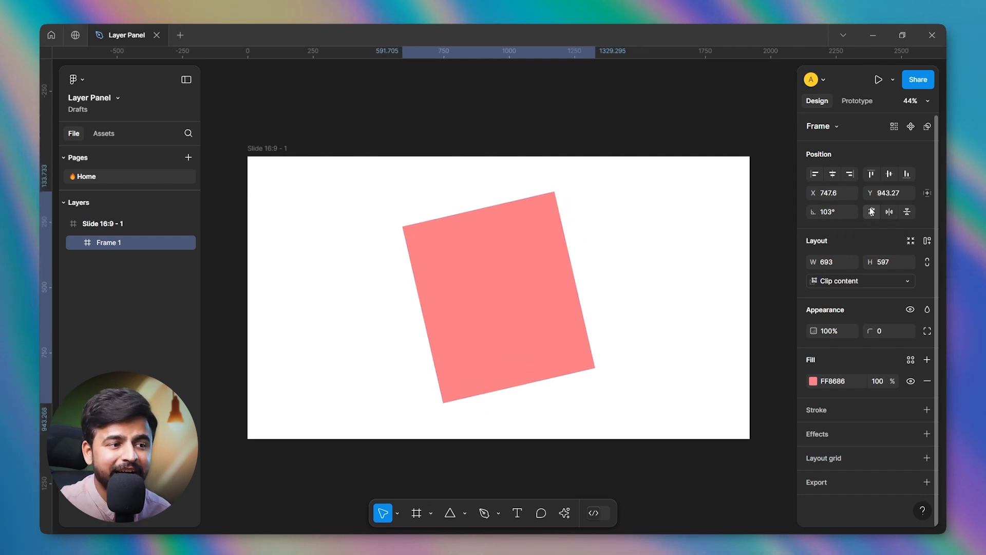
left_click(872, 211)
Flip the tilted pink frame repeatedly in the horizontal and vertical directions, ending back at the 13° tilt.
left_click(885, 215)
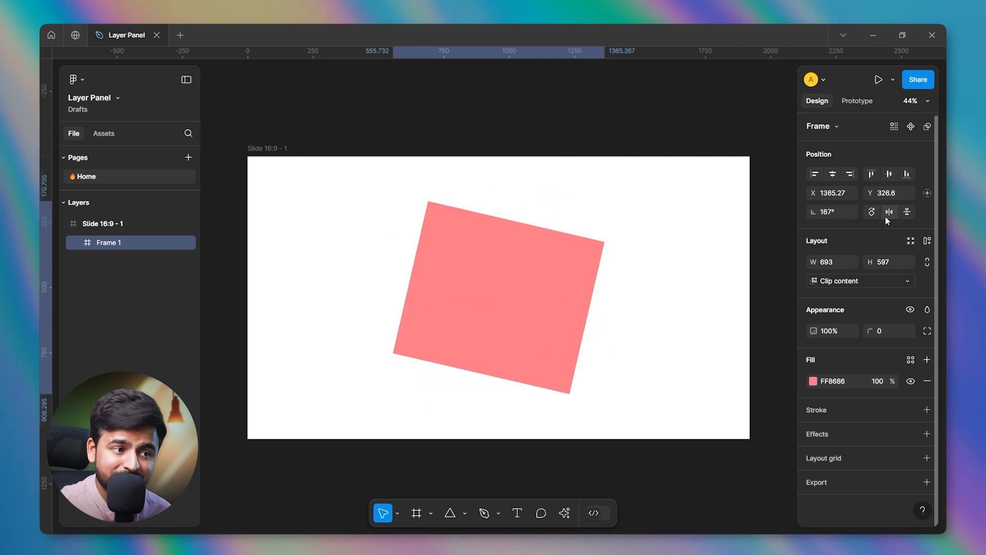
left_click(885, 216)
left_click(886, 216)
left_click(885, 216)
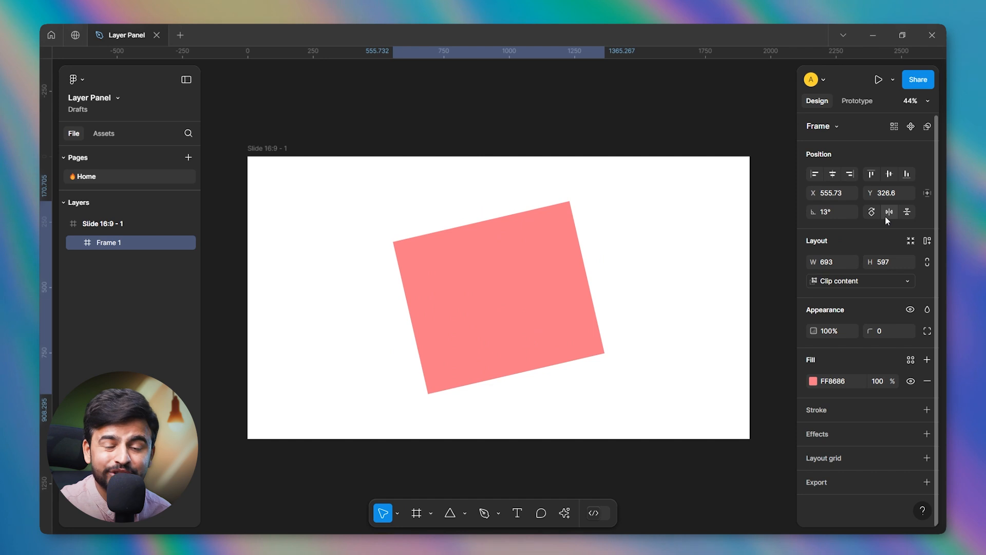
left_click(905, 215)
left_click(905, 214)
left_click(905, 215)
left_click(906, 214)
left_click(906, 215)
left_click(905, 215)
left_click(906, 214)
left_click(905, 215)
left_click(906, 215)
left_click(887, 214)
left_click(887, 213)
left_click(887, 213)
left_click(887, 214)
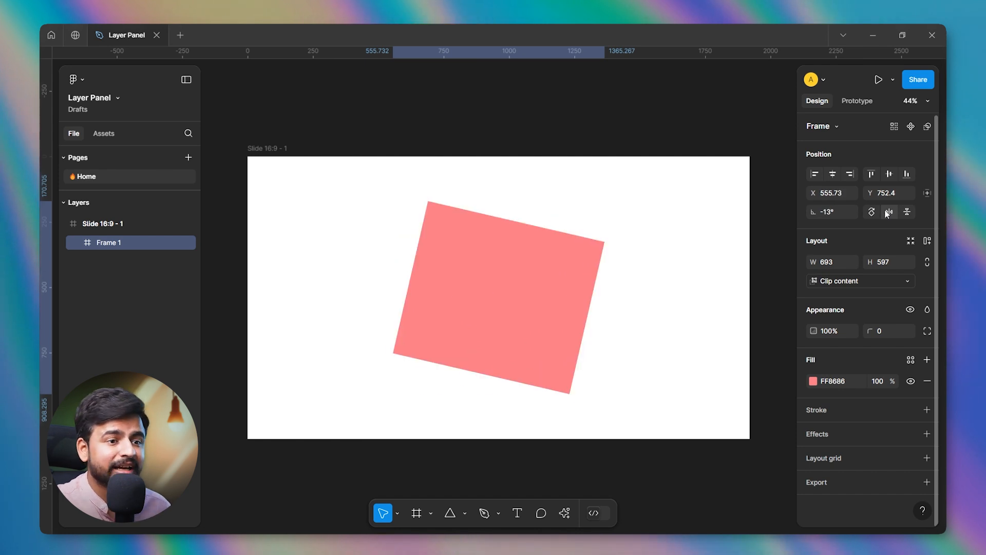
left_click(907, 216)
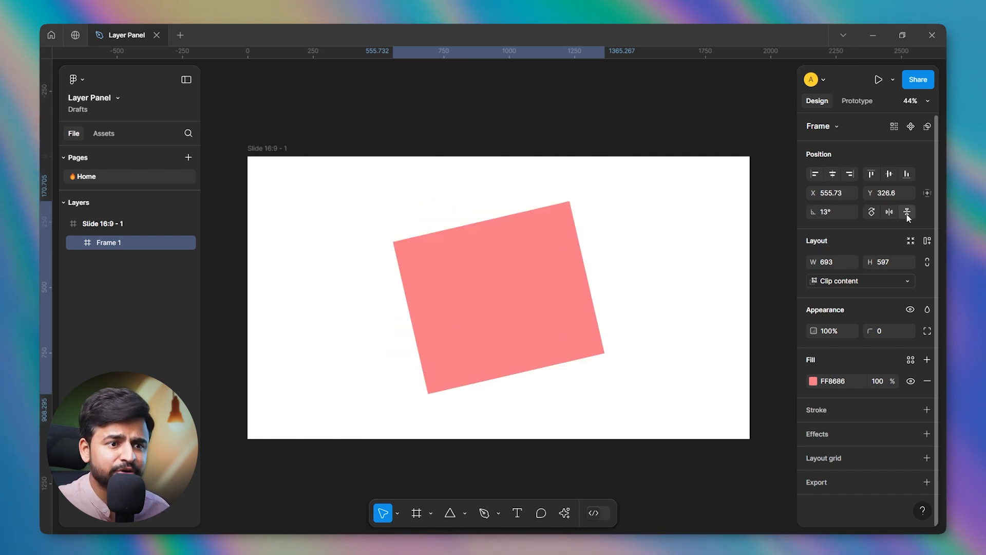
Review the pink frame's constraint options and set its horizontal constraint to Right.
left_click(930, 195)
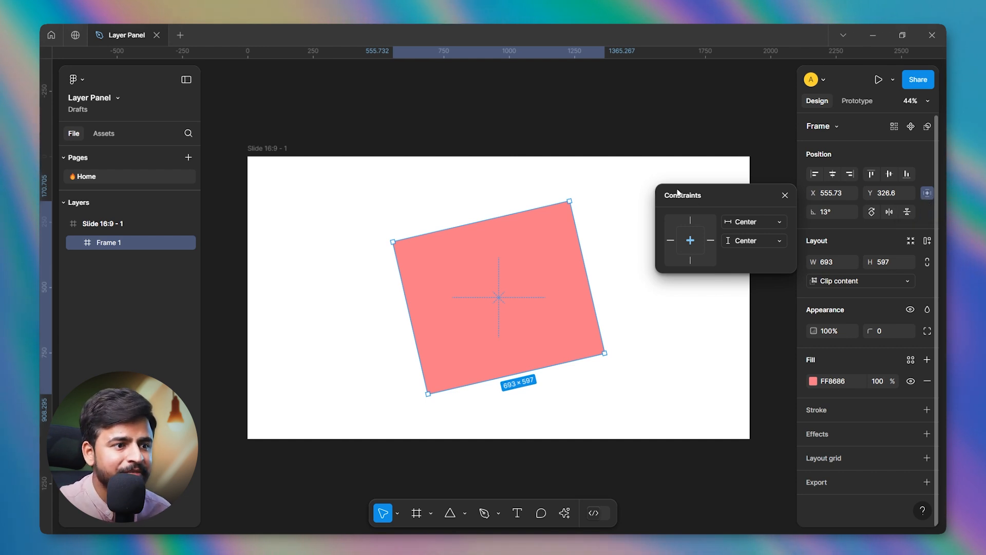
left_click(749, 222)
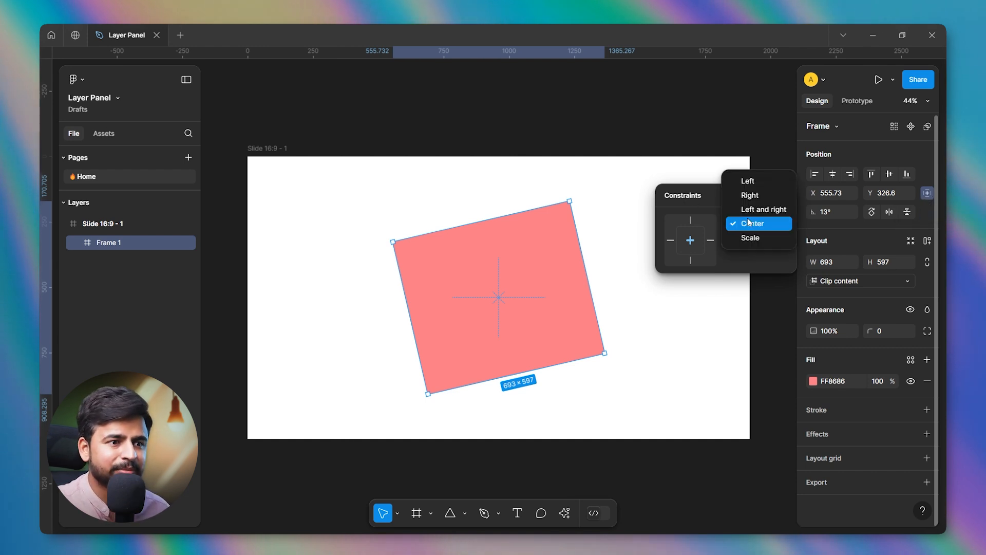
left_click(710, 241)
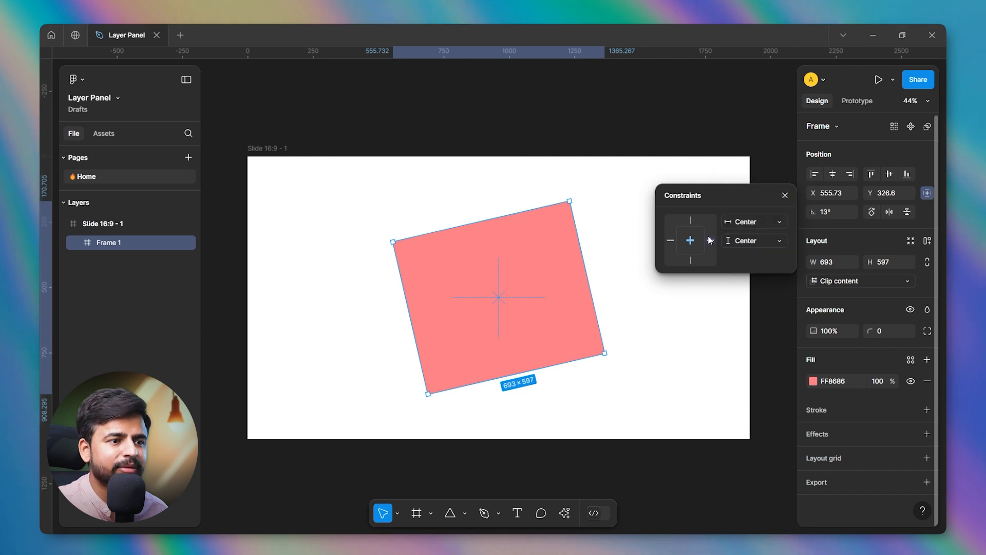
left_click(711, 241)
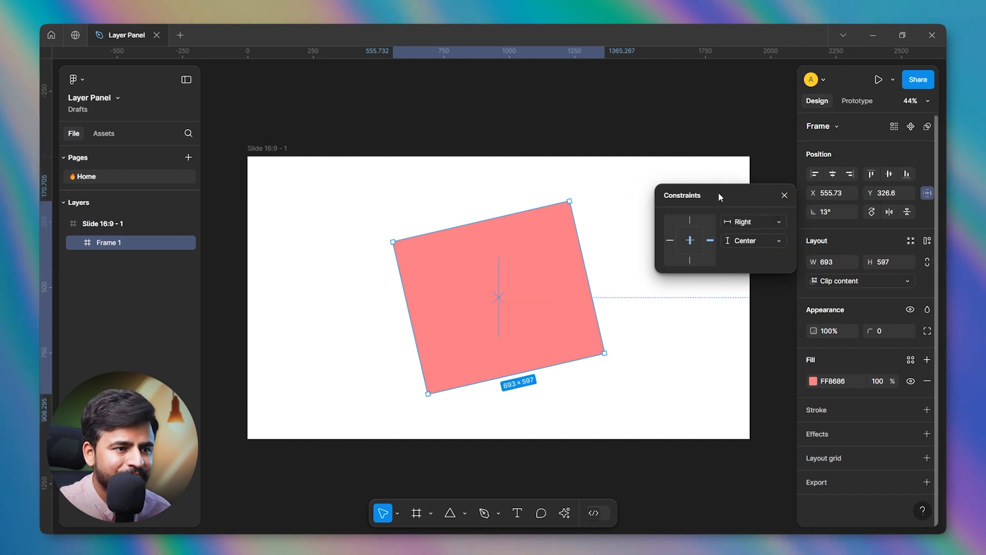
left_click(740, 222)
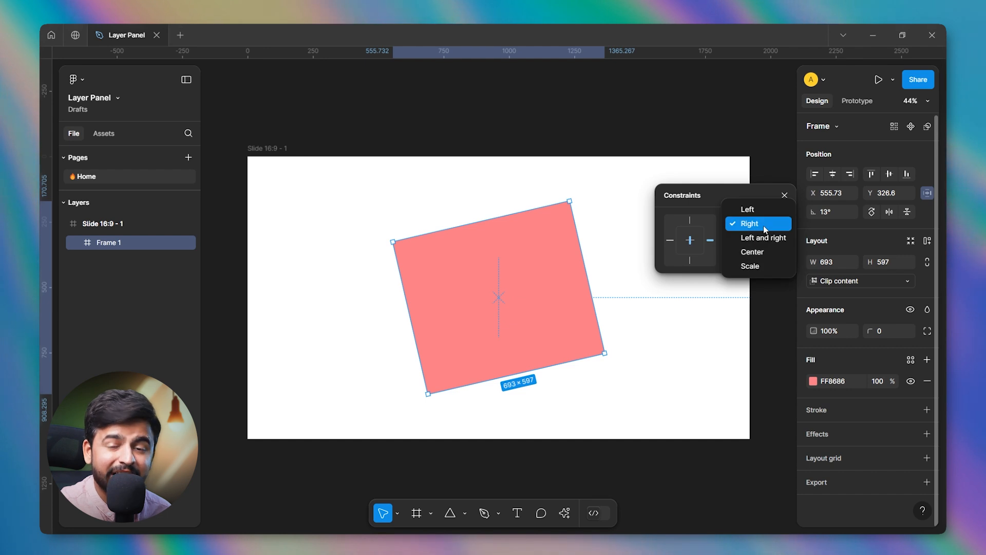
left_click(763, 225)
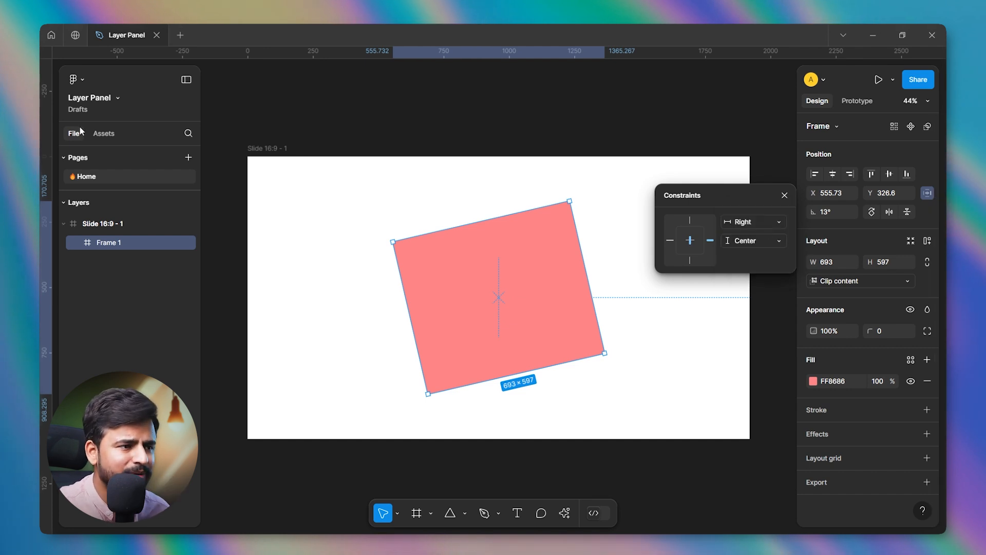
Widen the slide frame by moving its right edge outward to test the pink frame's constraint.
left_click(268, 147)
scroll(310, 122, "down", 3)
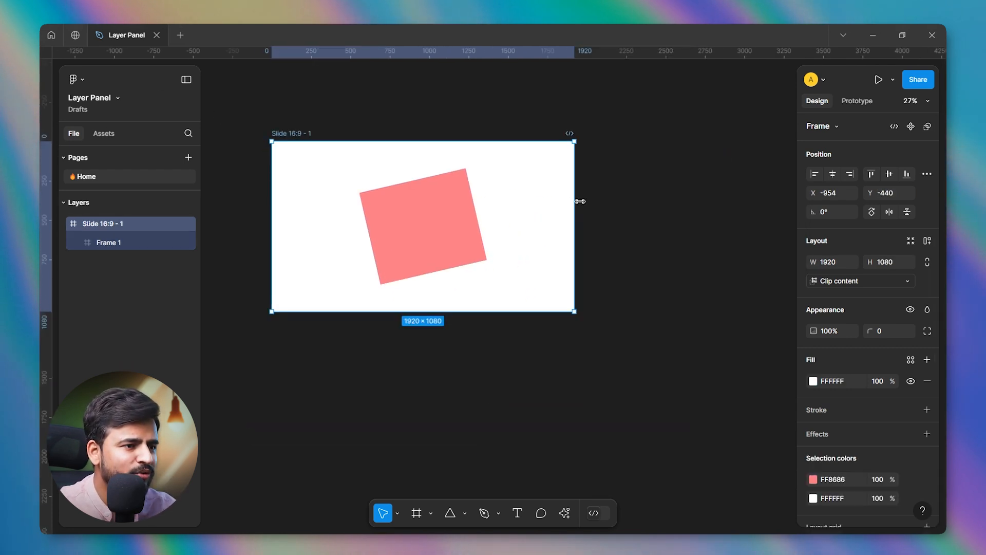
left_click_drag(574, 200, 624, 232)
Set the pink frame's horizontal constraint to Center and close the constraint settings.
left_click(527, 212)
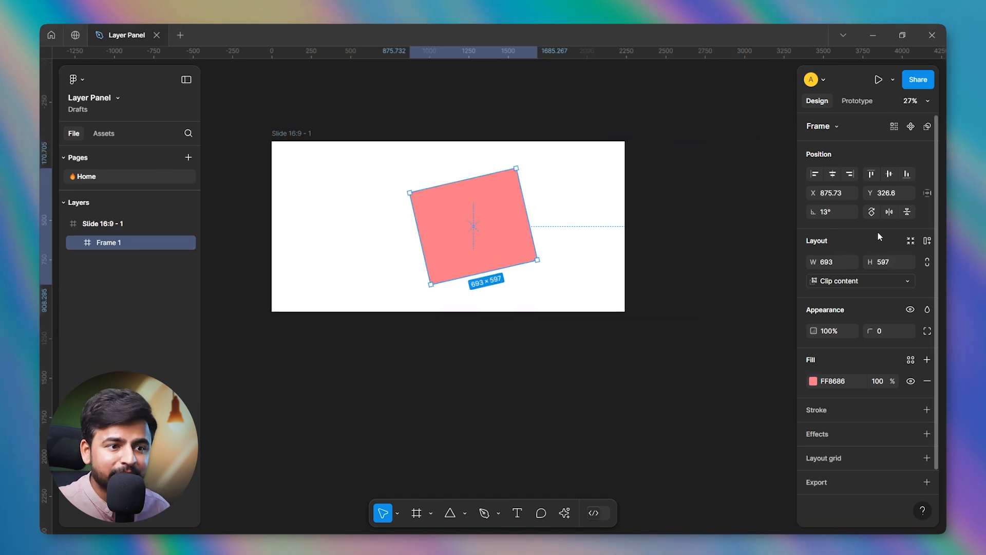
left_click(927, 193)
left_click(687, 247)
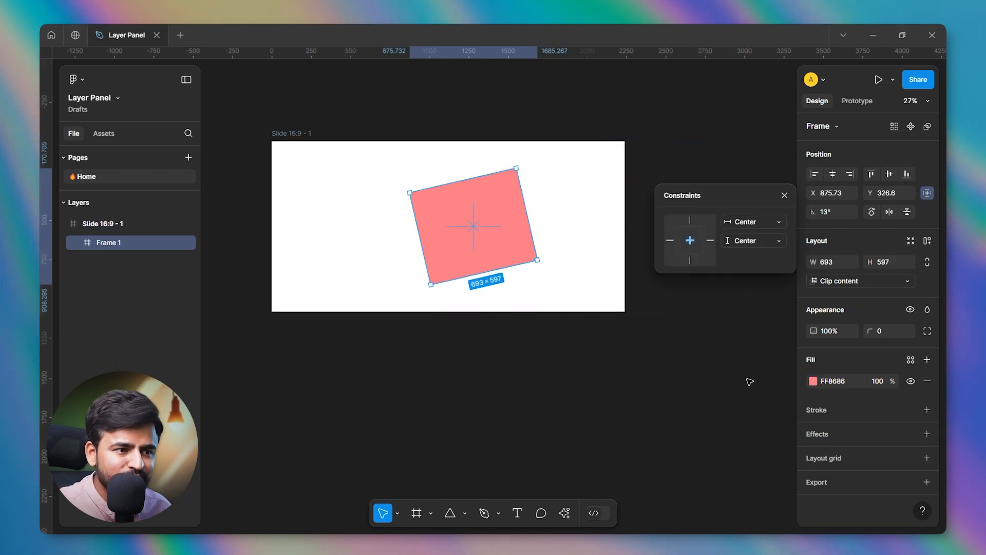
left_click(784, 195)
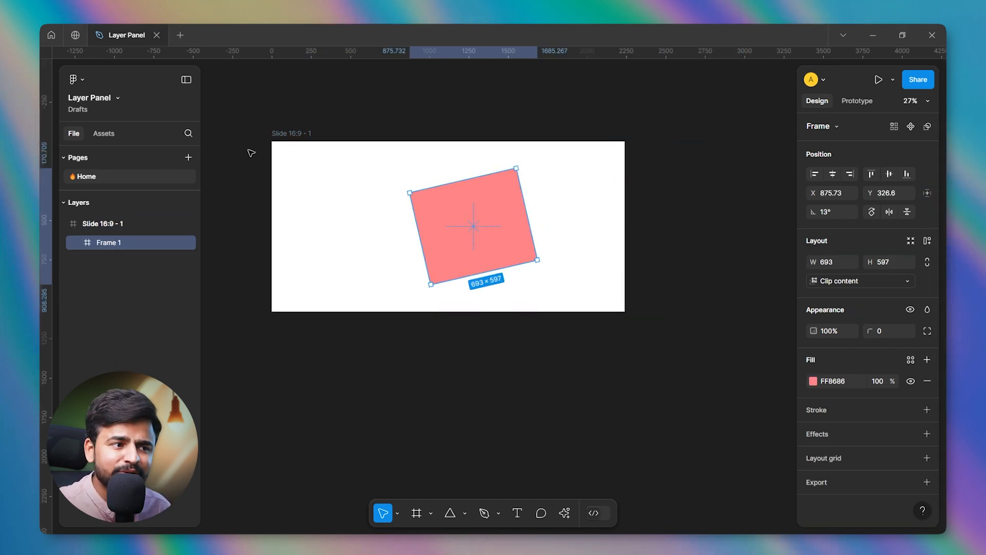
Narrow the slide frame to about 1741 wide by moving its right edge inward.
left_click(266, 131)
left_click_drag(625, 221, 544, 298)
scroll(315, 135, "up", 3)
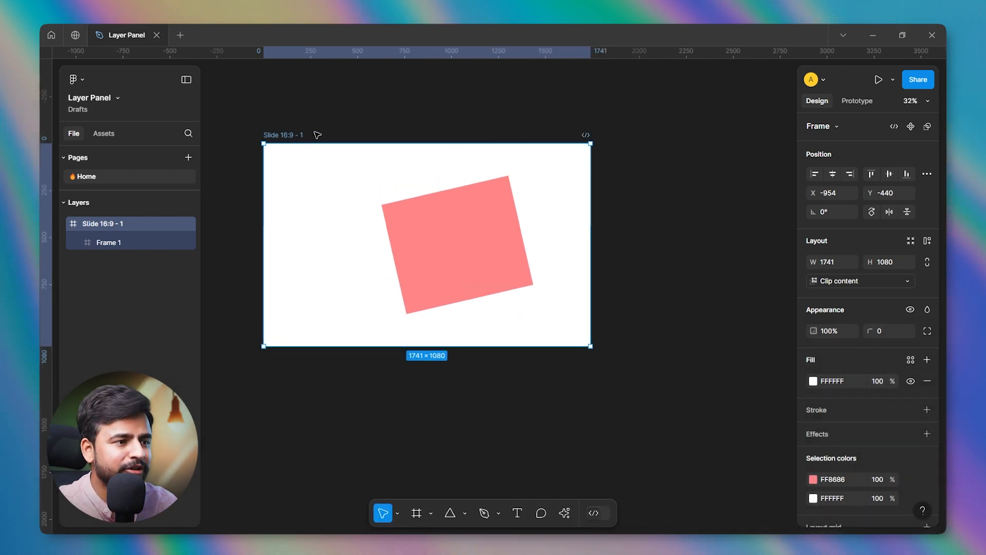
scroll(401, 252, "up", 1)
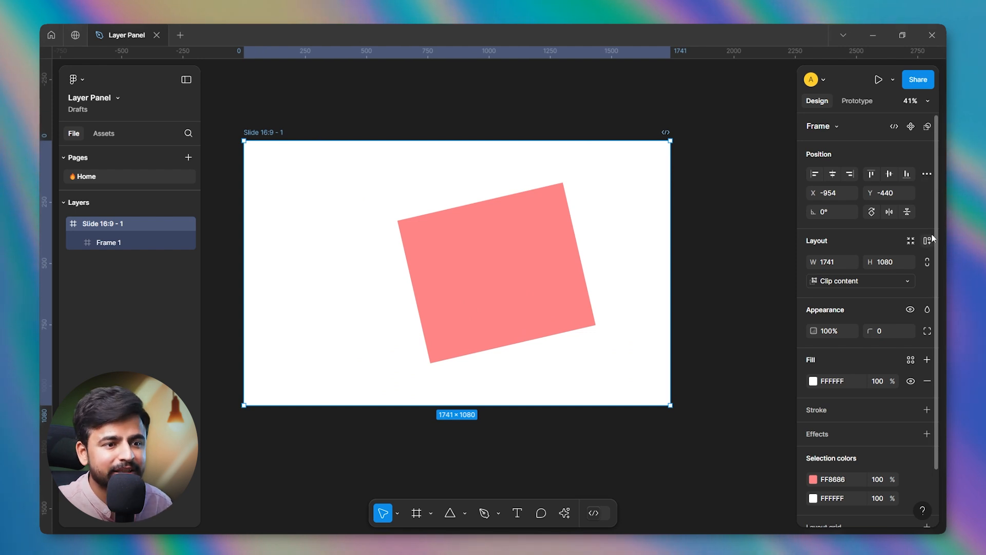
Center the pink frame horizontally and vertically within the slide and set its rotation to 0°.
left_click(464, 277)
left_click_drag(465, 278, 424, 282)
left_click(833, 175)
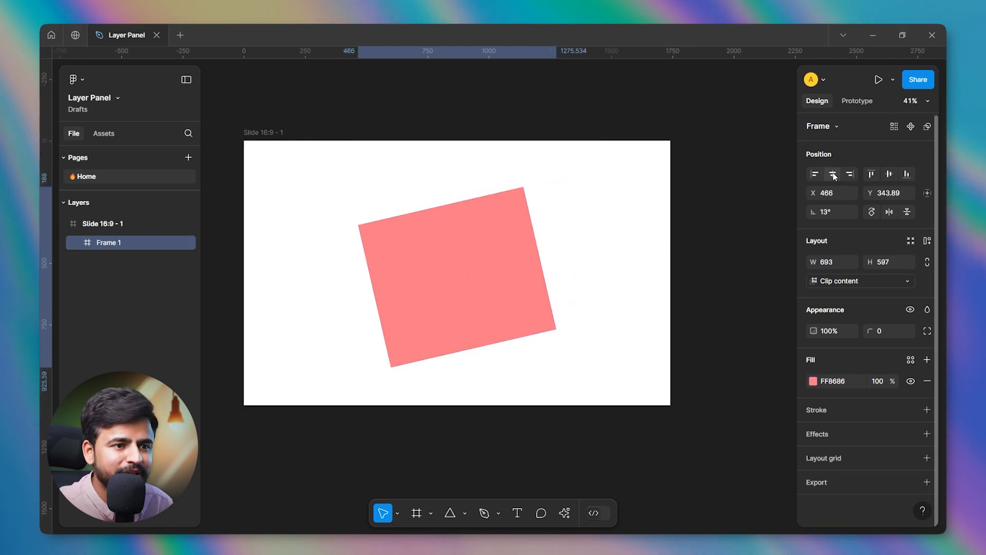
left_click(889, 174)
type("0")
key("Return")
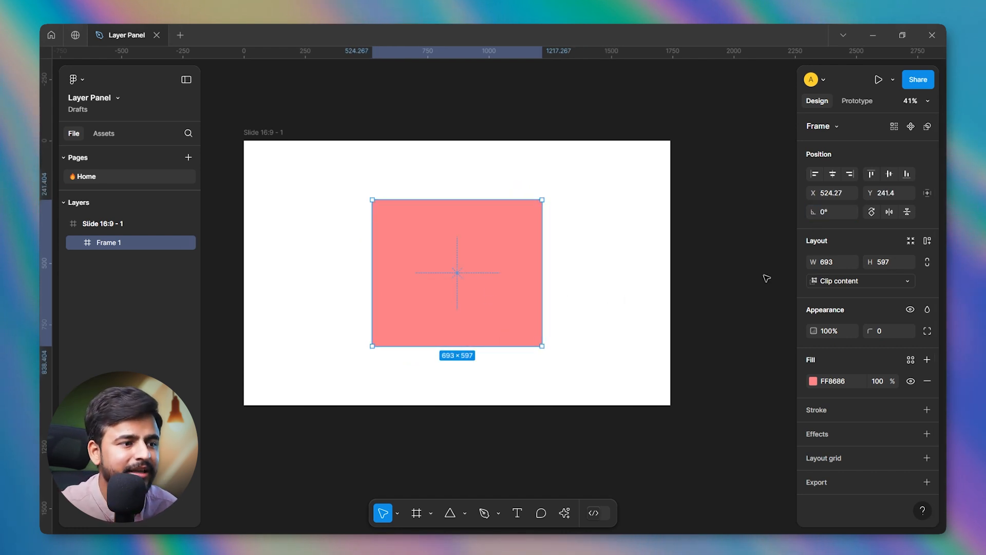
Shorten the pink frame to about 212 high by moving its upper edge down.
scroll(730, 279, "down", 1)
scroll(473, 206, "up", 2)
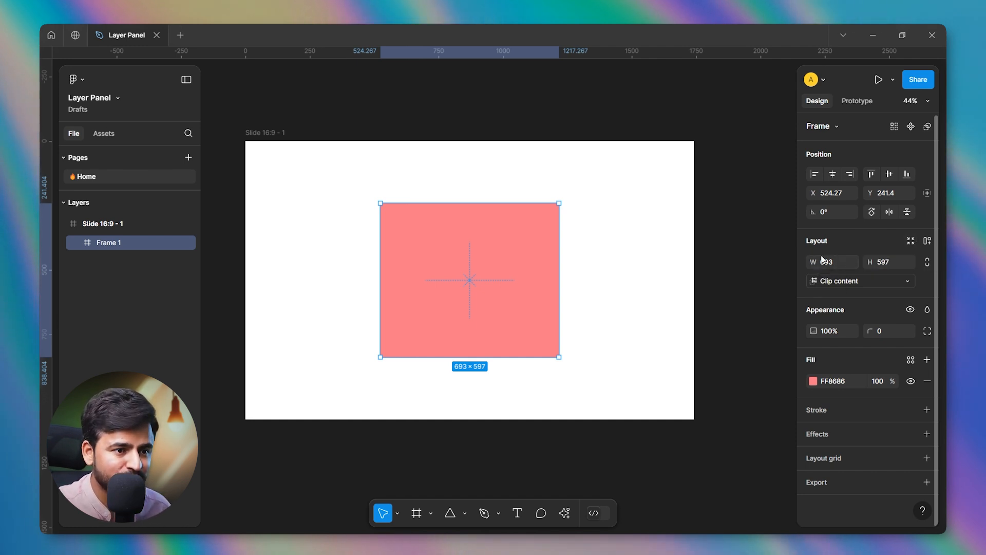
left_click(596, 310)
scroll(418, 261, "up", 2)
left_click(436, 275)
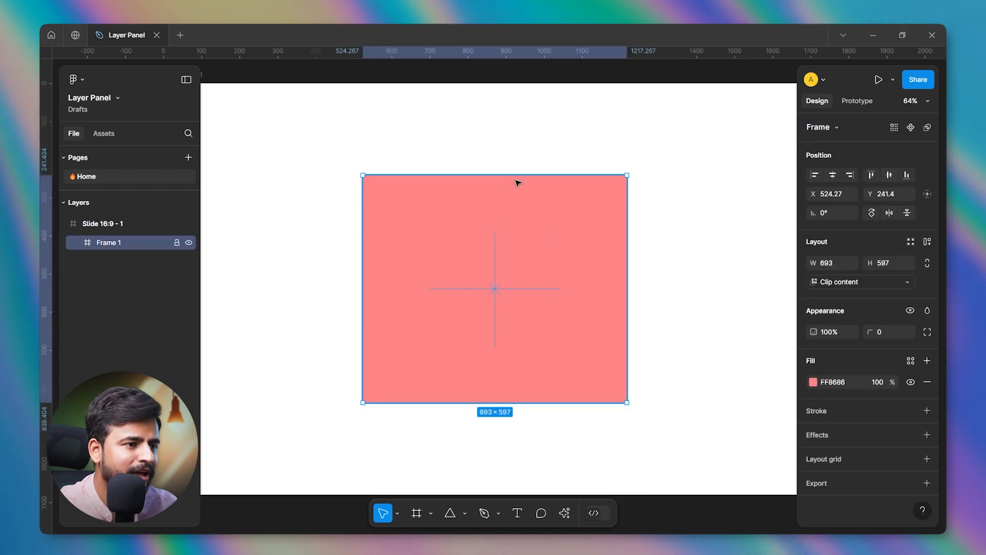
left_click_drag(515, 177, 509, 322)
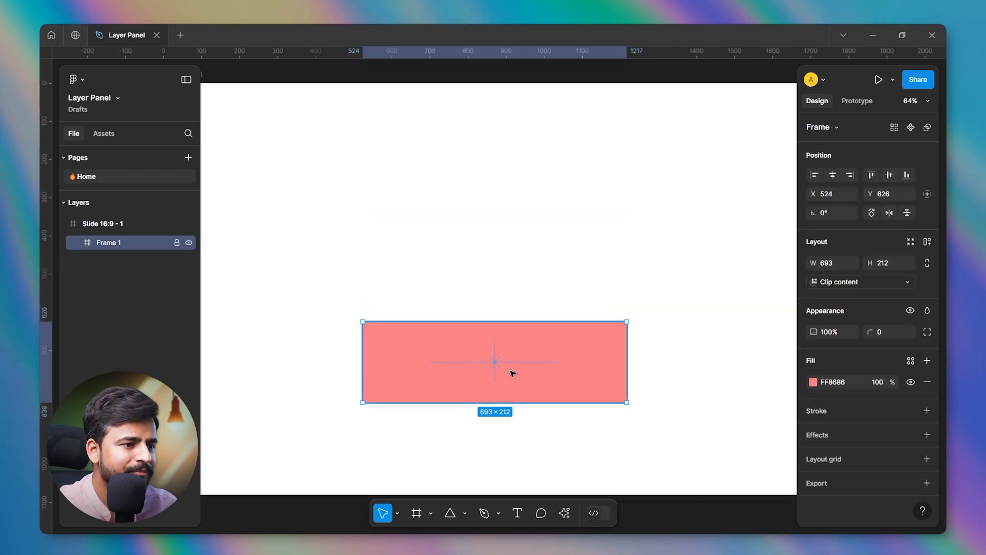
Move the pink frame up to the slide's vertical middle and align it to the horizontal center.
left_click_drag(513, 372, 515, 302)
scroll(485, 294, "down", 2)
scroll(483, 293, "up", 1)
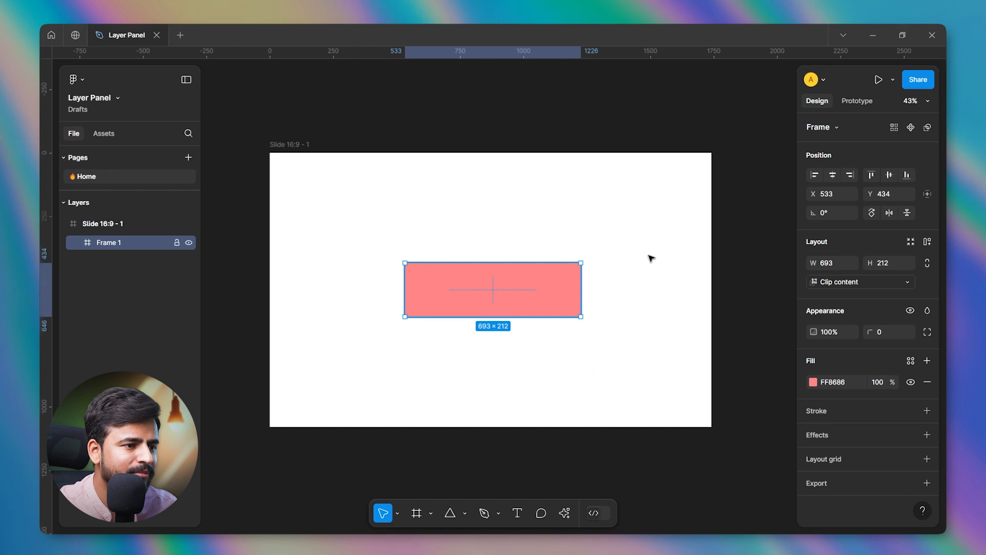
left_click(831, 178)
Add the text "Button" inside the pink frame.
scroll(483, 288, "up", 4)
key("t")
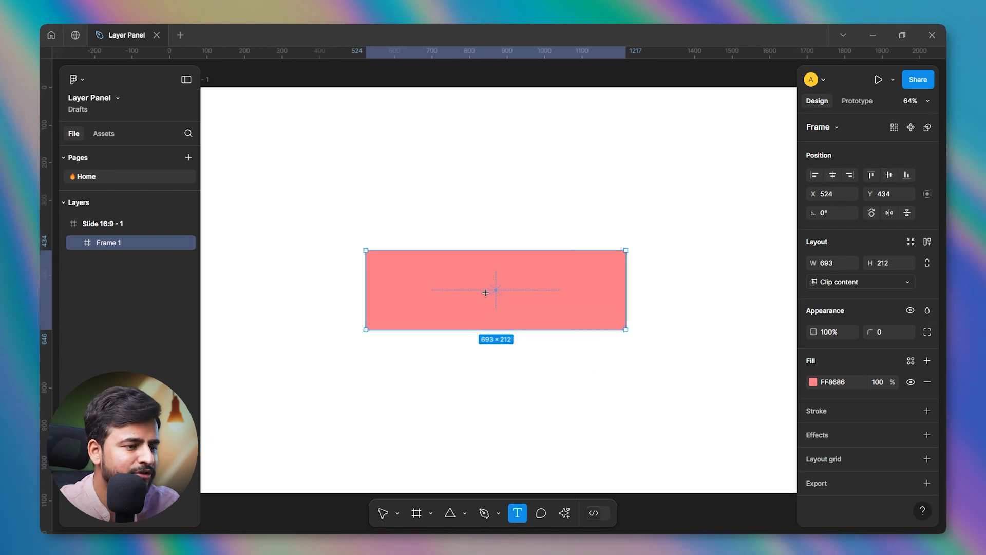
left_click(486, 293)
type("Button")
key("Escape")
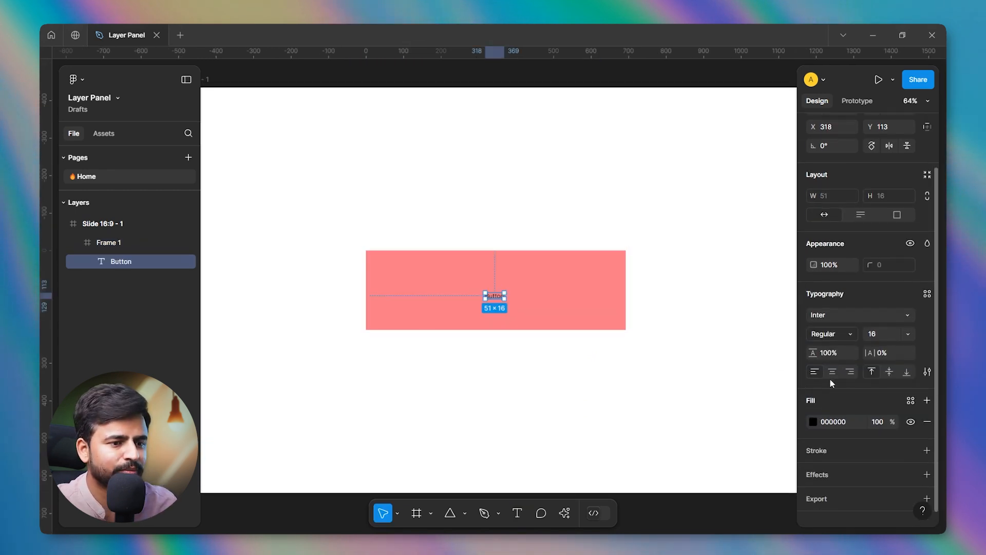
Change the Button text's fill color to white, FFFFFF.
scroll(830, 379, "down", 1)
left_click(813, 408)
left_click_drag(740, 266, 652, 232)
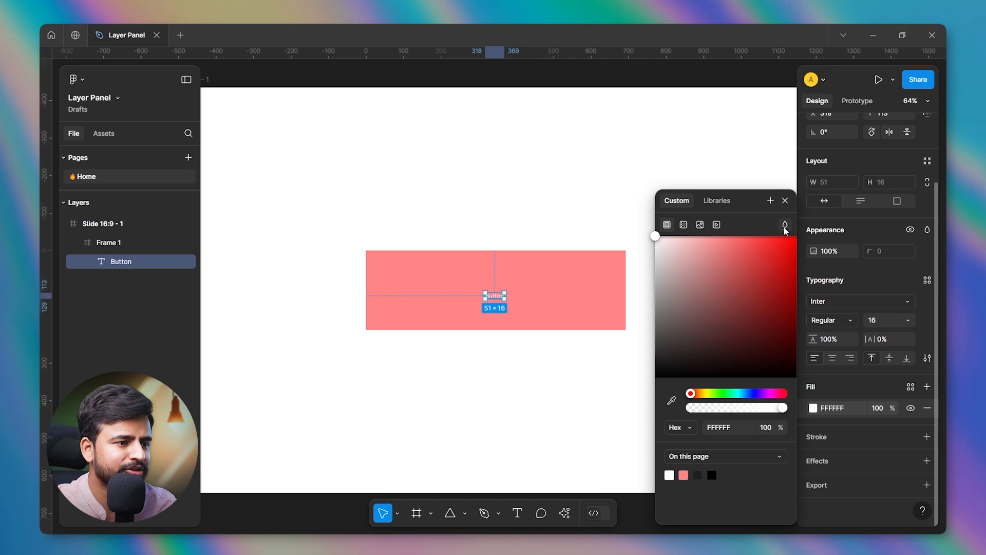
left_click(785, 201)
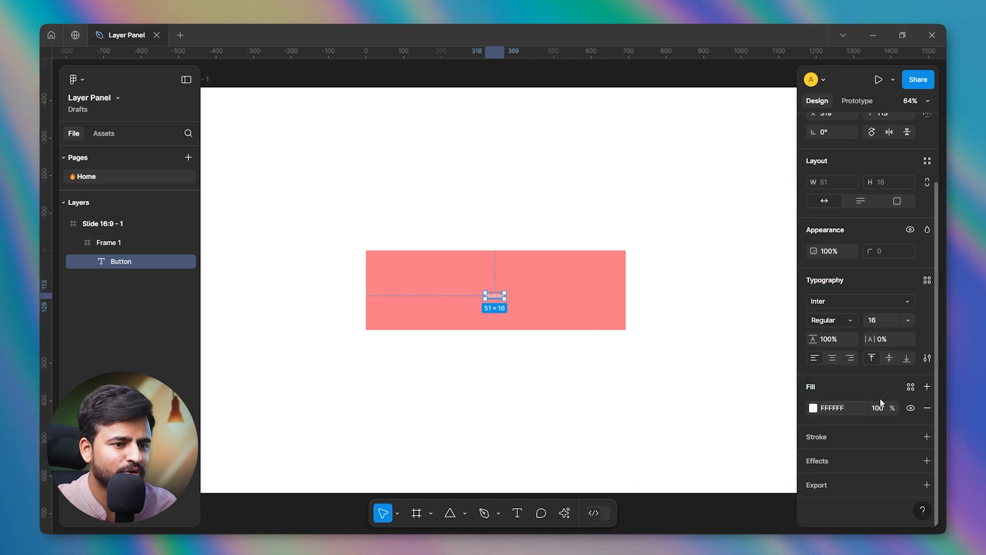
Try font sizes 30 and 24 on the Button text and settle on size 50.
left_click(875, 320)
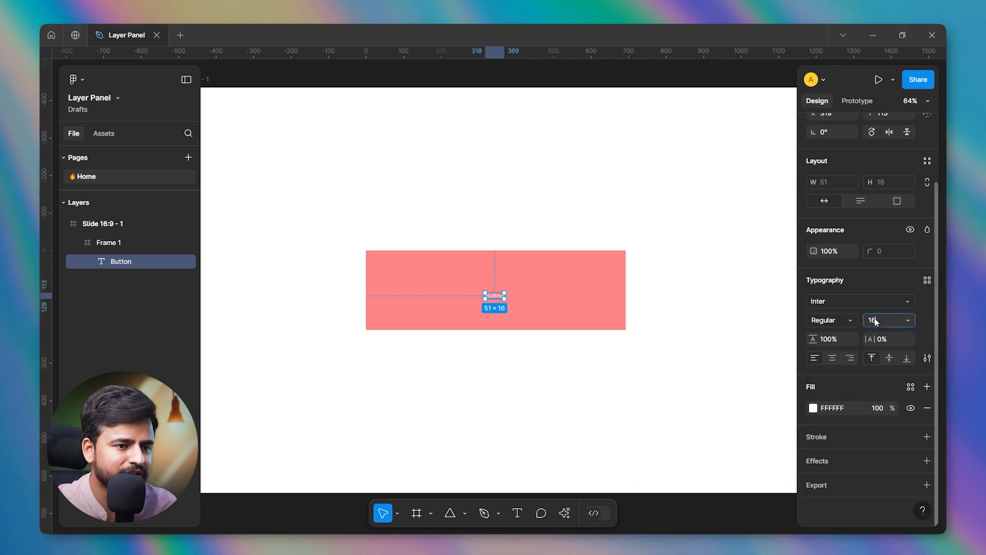
type("30")
key("Return")
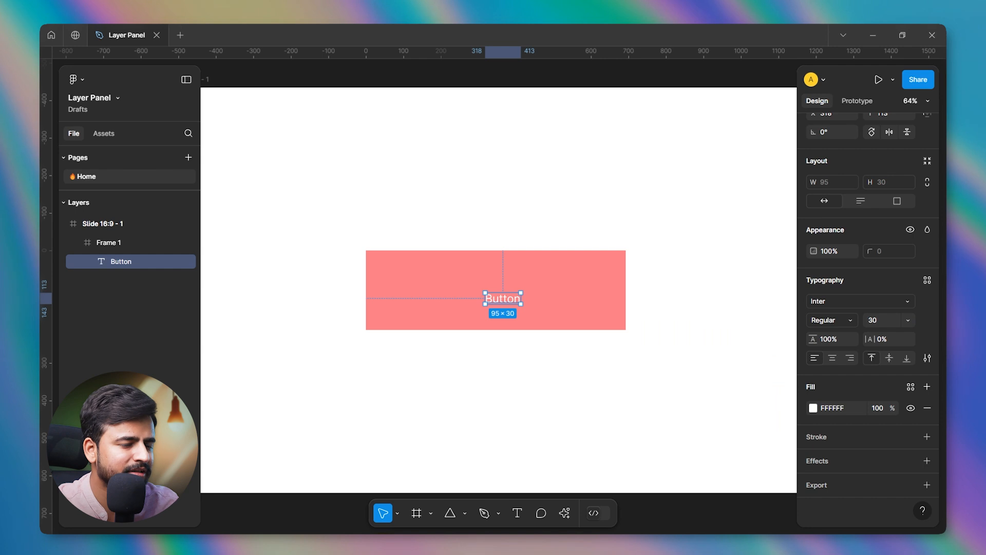
left_click(908, 321)
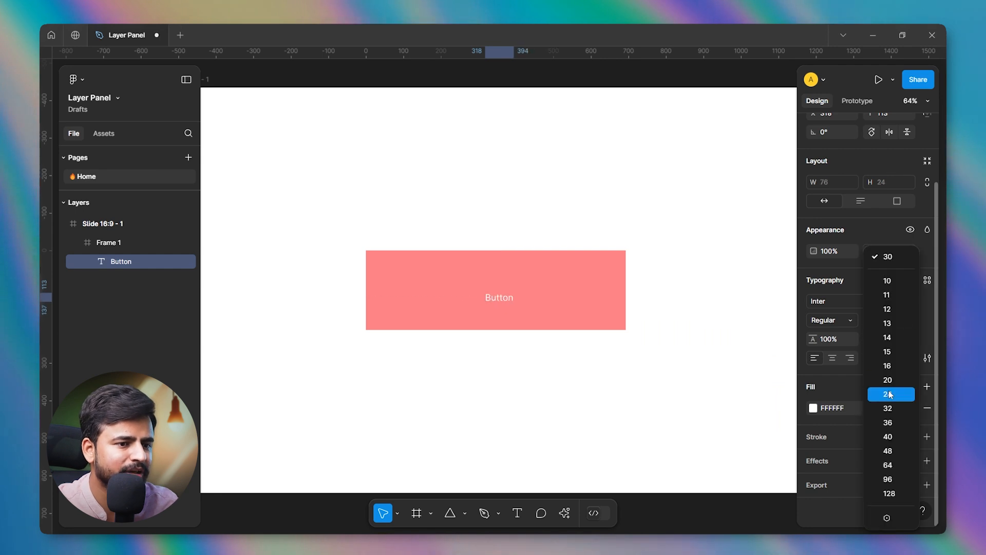
left_click(888, 395)
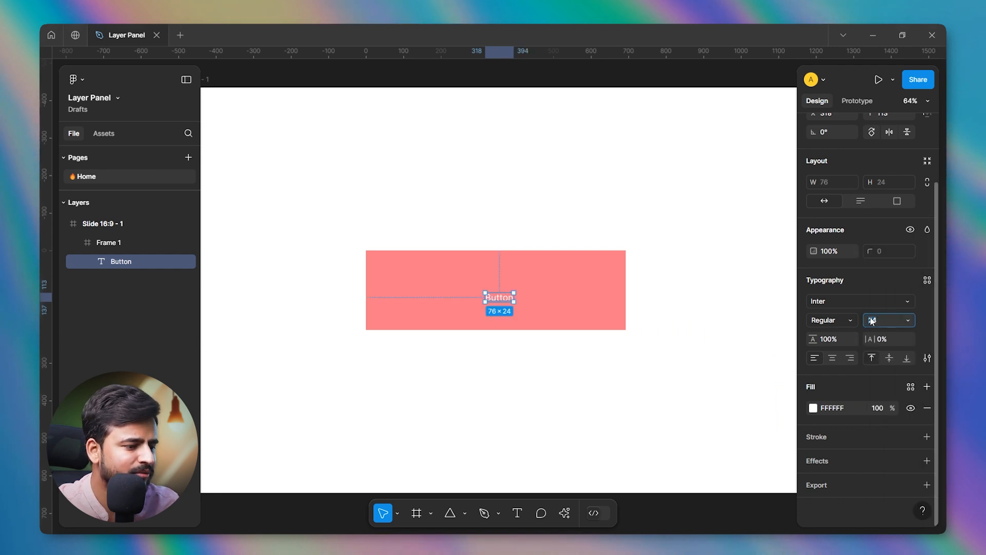
type("50")
key("Return")
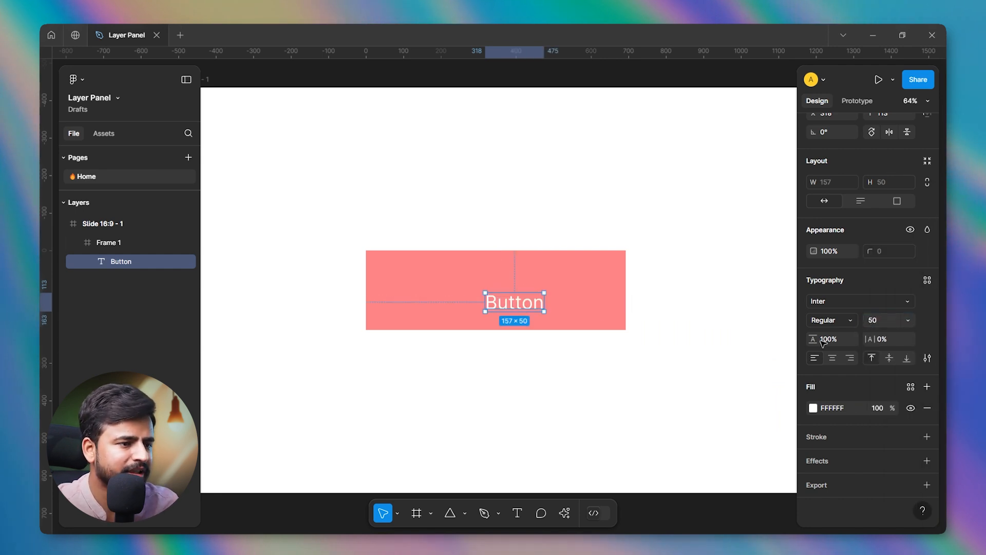
Narrow the pink frame to about 430 wide and position the Button text near its center.
left_click(600, 277)
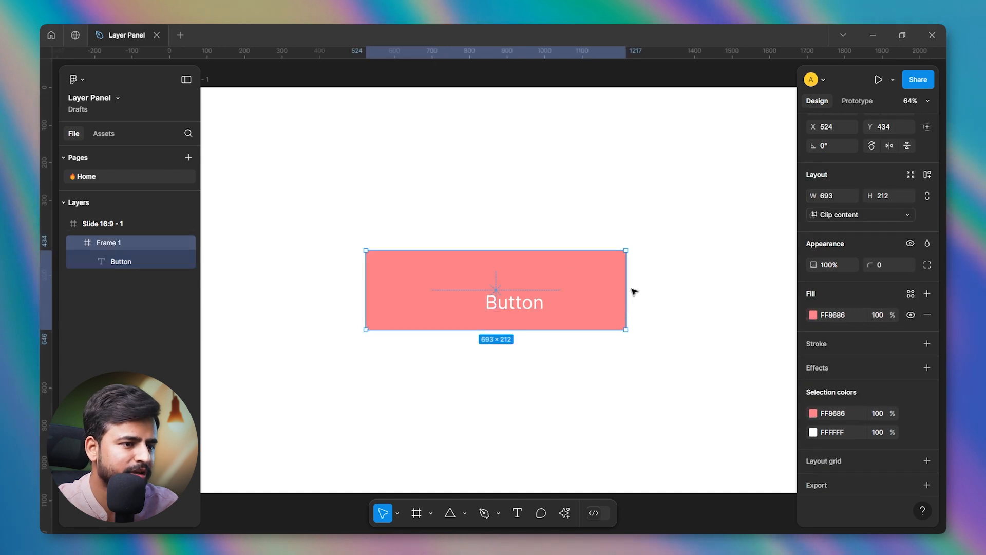
left_click_drag(591, 289, 450, 297)
left_click(497, 288)
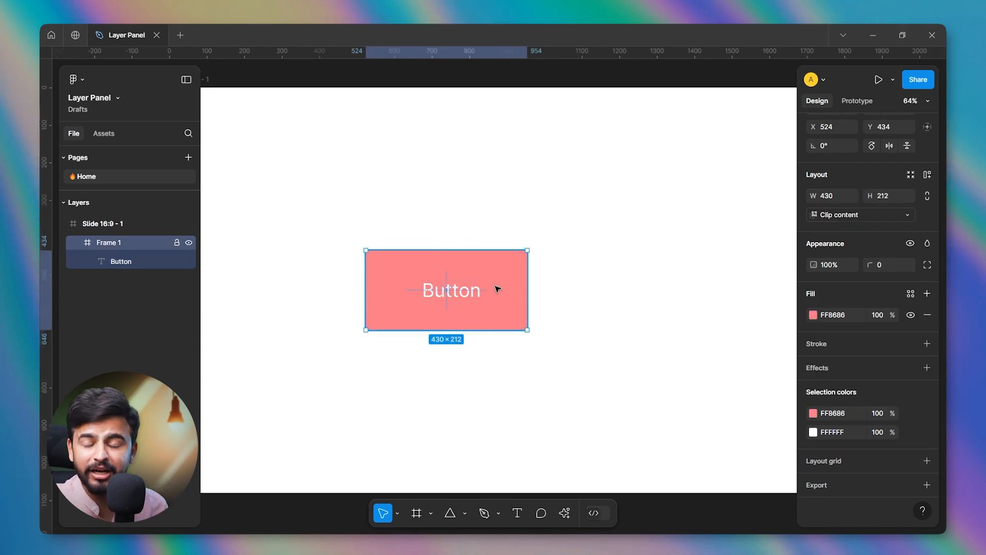
Apply auto layout to the pink frame containing the Button text.
key("shift+a")
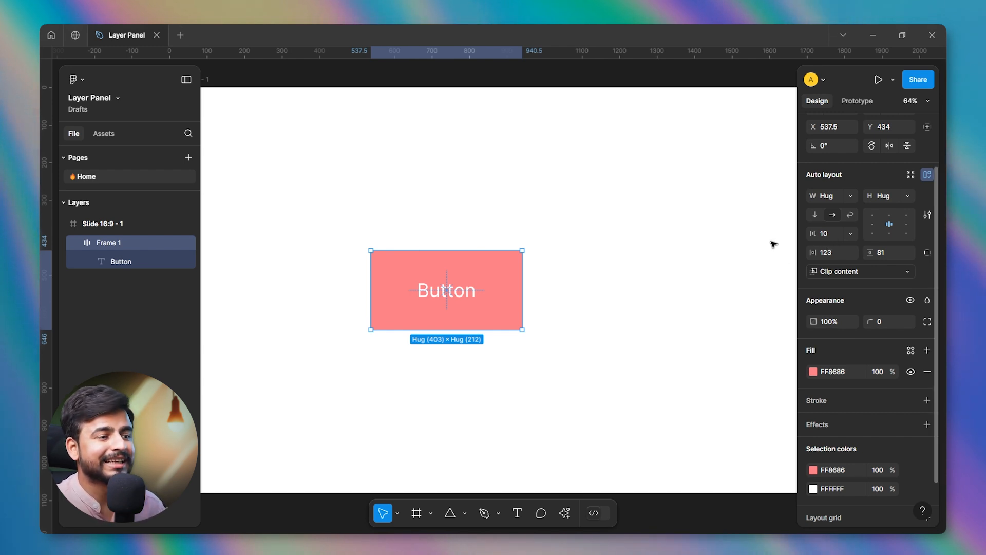
scroll(492, 245, "down", 2)
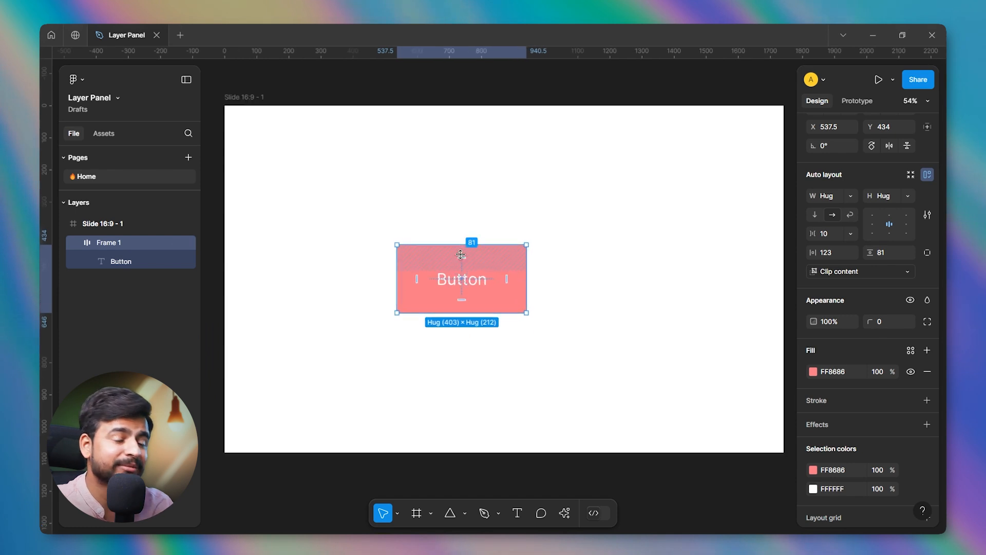
scroll(460, 256, "down", 1)
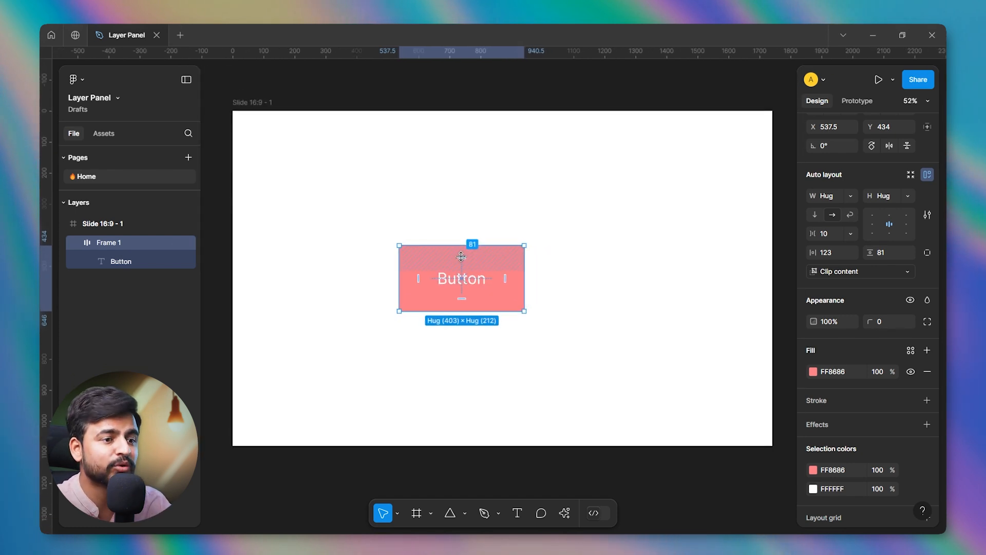
Delete the pink button frame together with its text, leaving the slide frame selected.
left_click(711, 283)
left_click(471, 268)
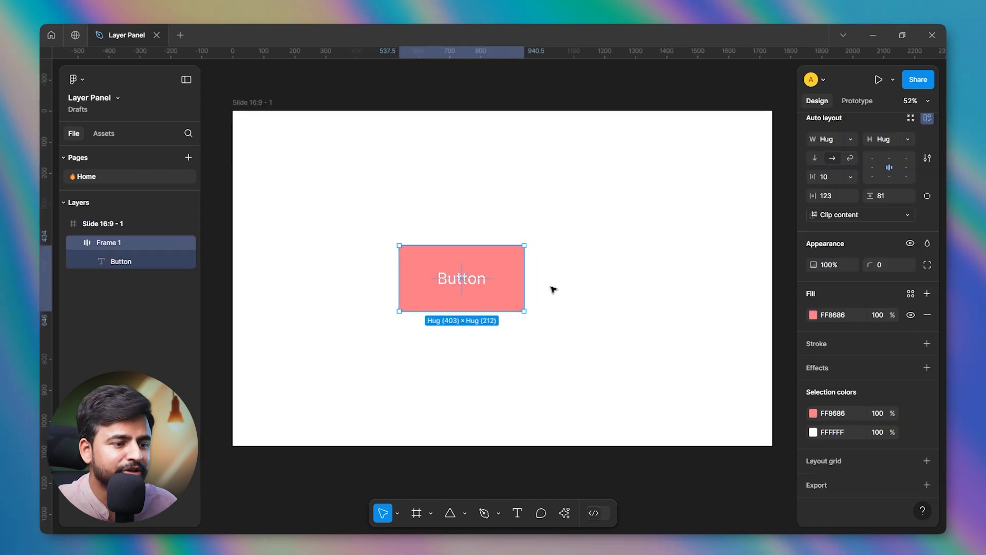
key("Delete")
left_click(572, 287)
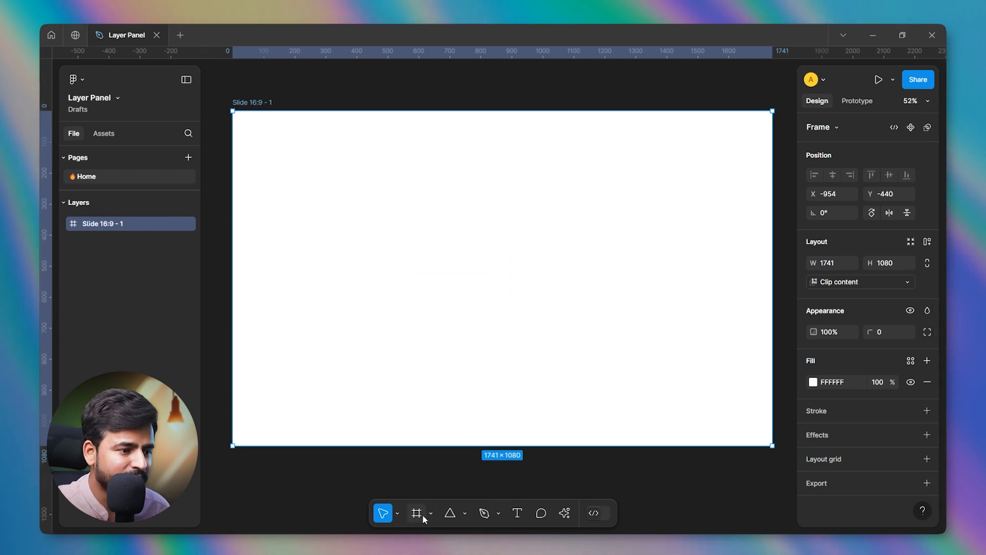
Draw a rectangle about 676 × 703 in the middle of the slide.
key("r")
mouse_move(538, 247)
left_mouse_down()
mouse_move(640, 374)
mouse_move(619, 392)
left_mouse_up()
left_click_drag(532, 312, 531, 301)
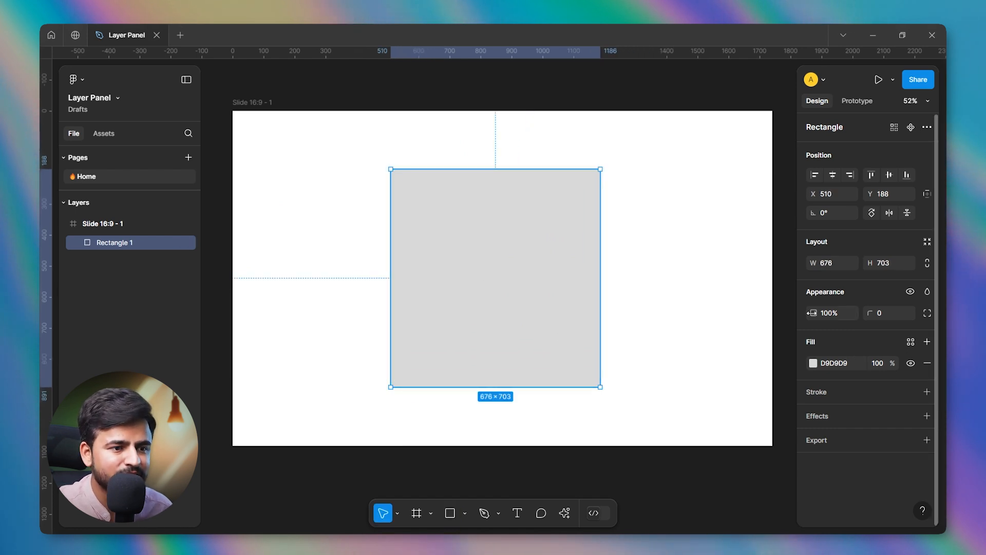
Try adjusting the rectangle's opacity, keeping it at 100%, and set its corner radius to 100.
left_click_drag(811, 313, 869, 262)
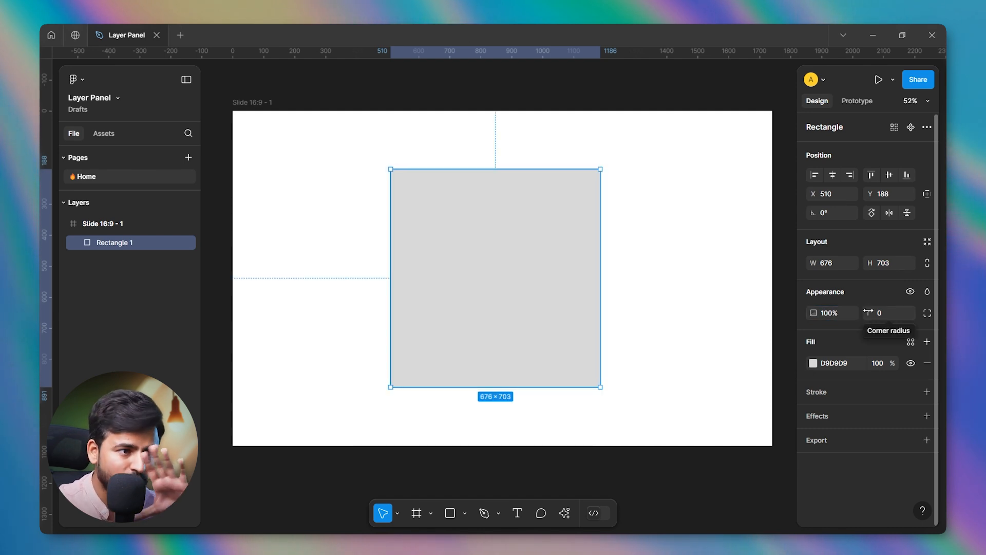
left_click_drag(868, 312, 839, 314)
left_click(884, 311)
type("100")
key("Return")
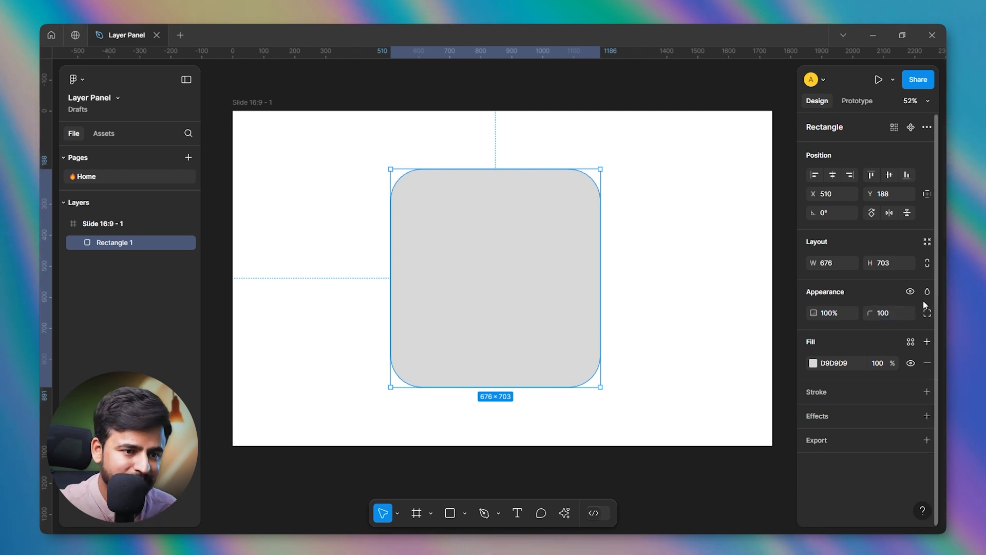
Open the individual corner radii and vary the rectangle's bottom-right radius through about 411 to 338.
left_click(928, 313)
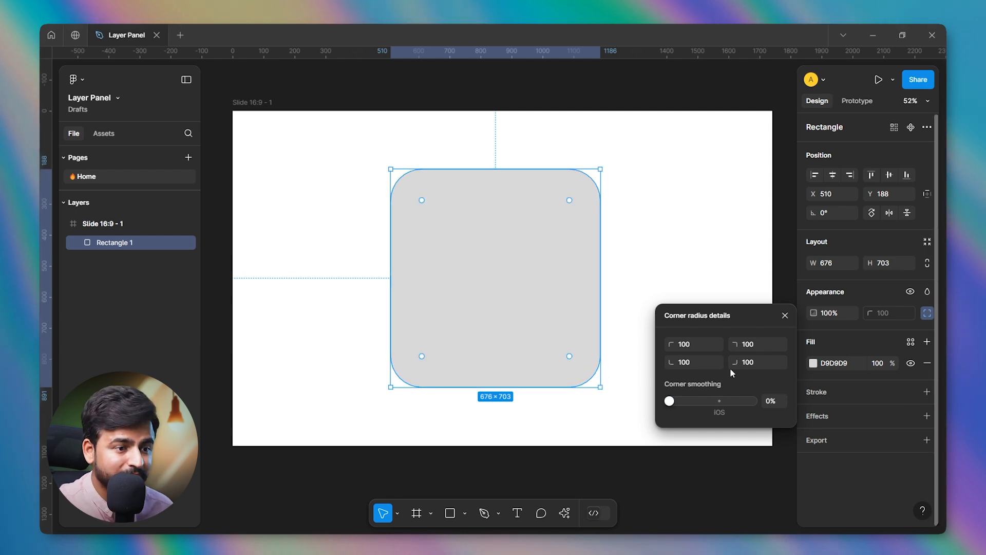
left_click_drag(736, 362, 593, 307)
left_click_drag(733, 363, 784, 363)
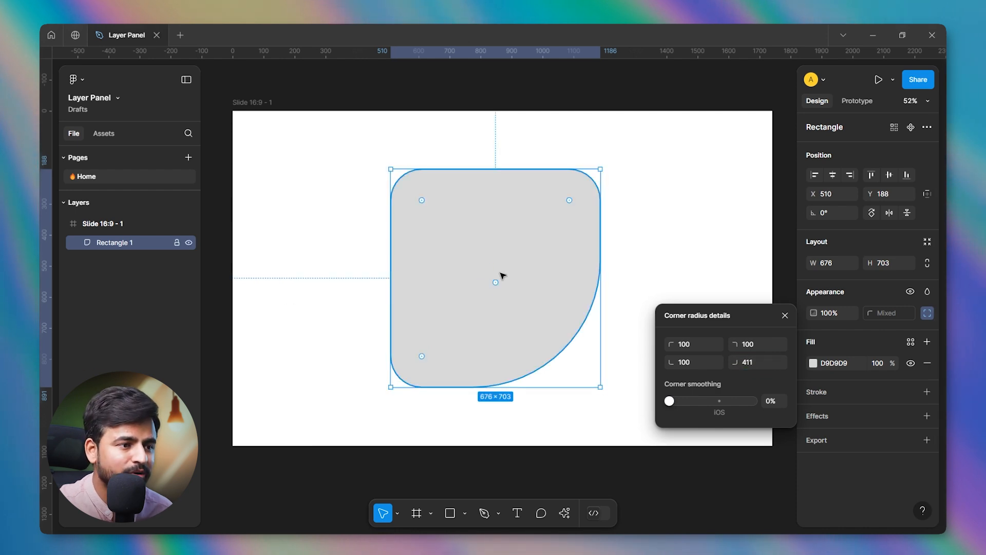
left_click_drag(495, 281, 236, 144)
scroll(565, 380, "up", 2)
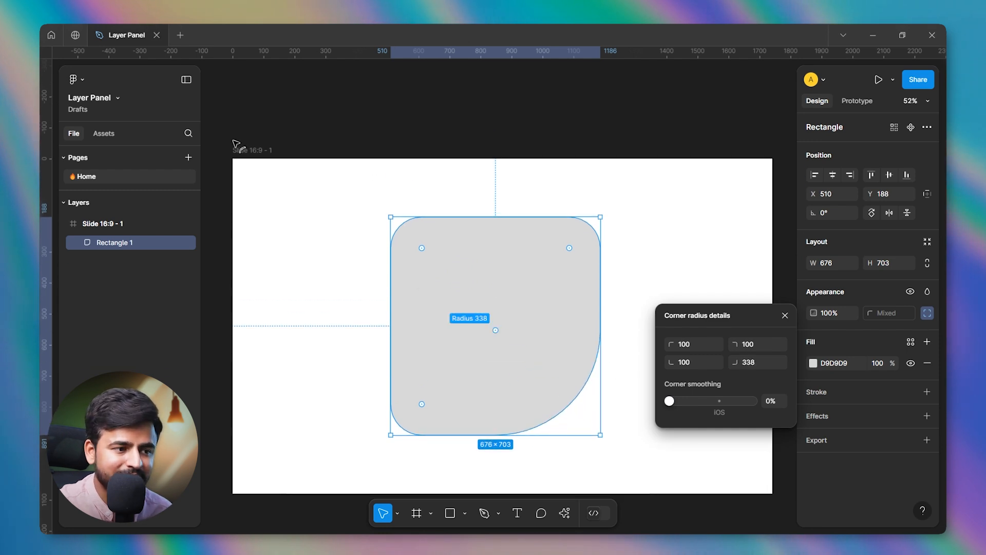
Set the rectangle's bottom-right corner radius to 398 and close the corner radius details.
left_click(758, 362)
type("398")
key("Return")
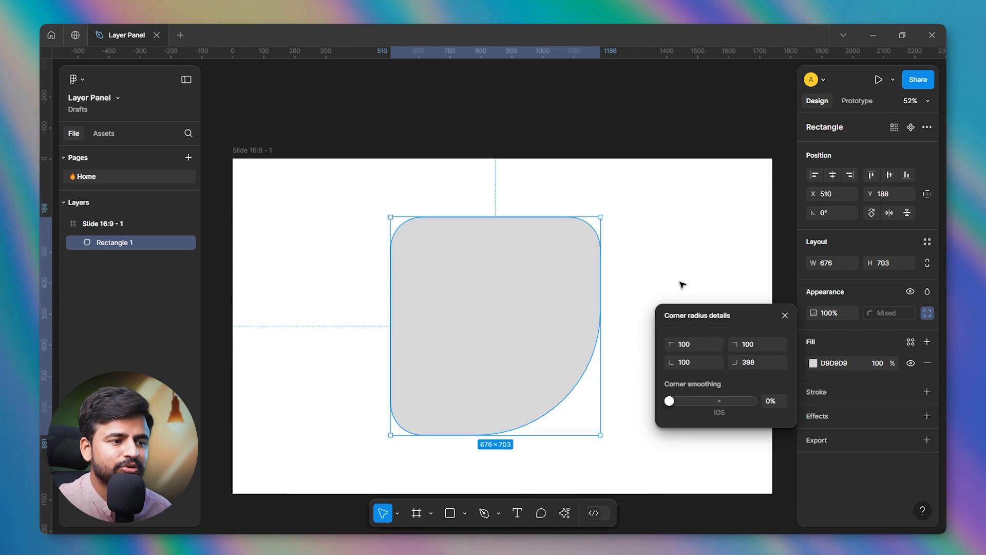
left_click(679, 263)
Change the rectangle's solid fill from the color picker to a soft red, about EA7A7A.
left_click(528, 275)
scroll(632, 301, "down", 1)
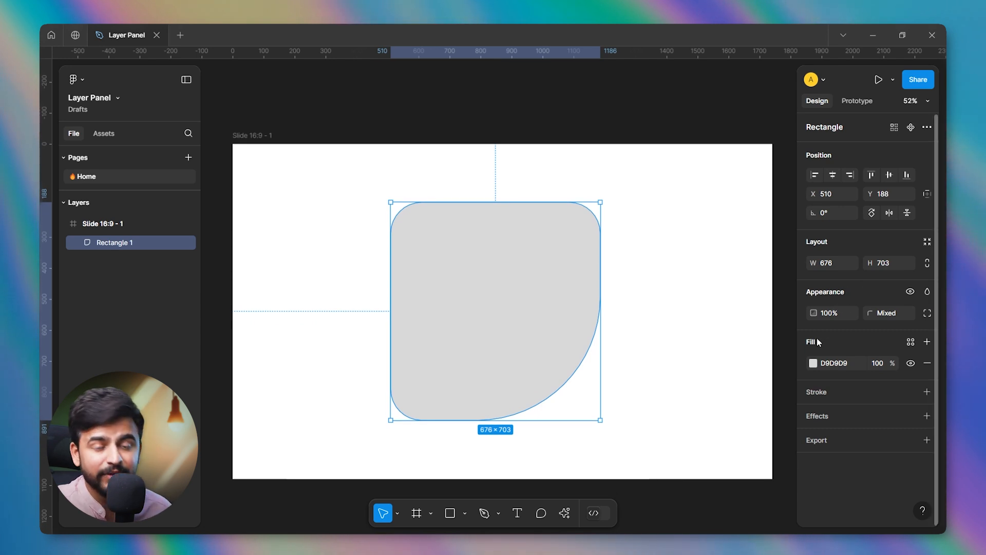
scroll(818, 339, "down", 1)
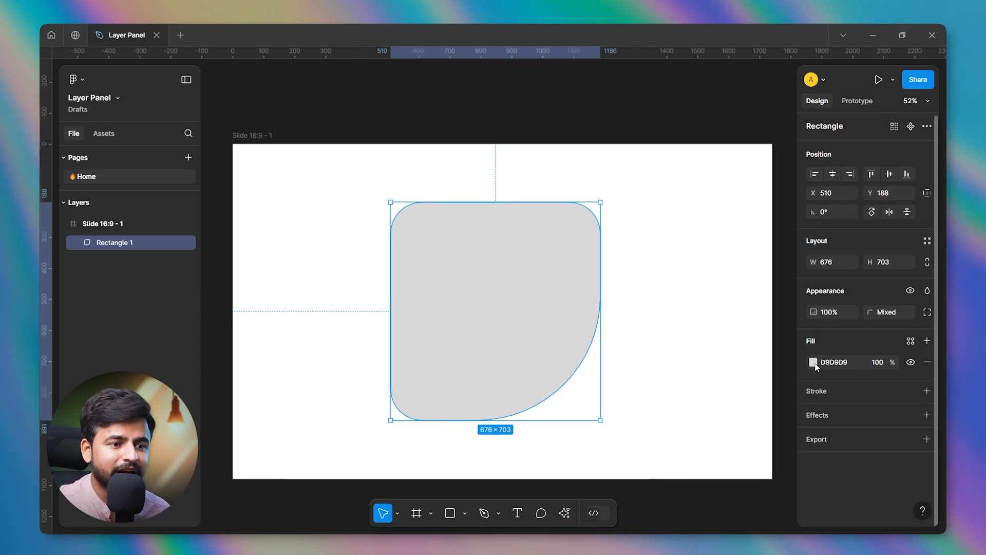
left_click(814, 362)
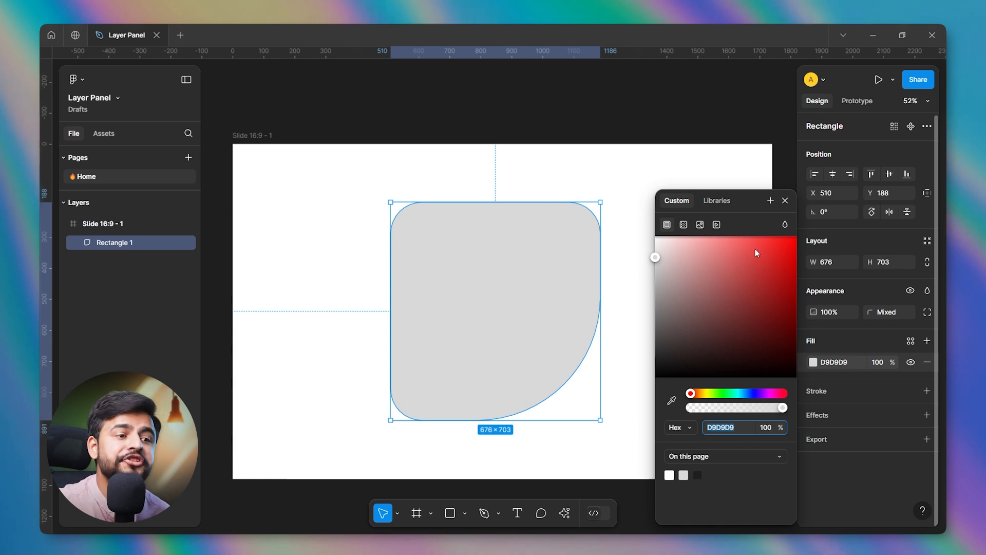
left_click_drag(702, 249, 727, 239)
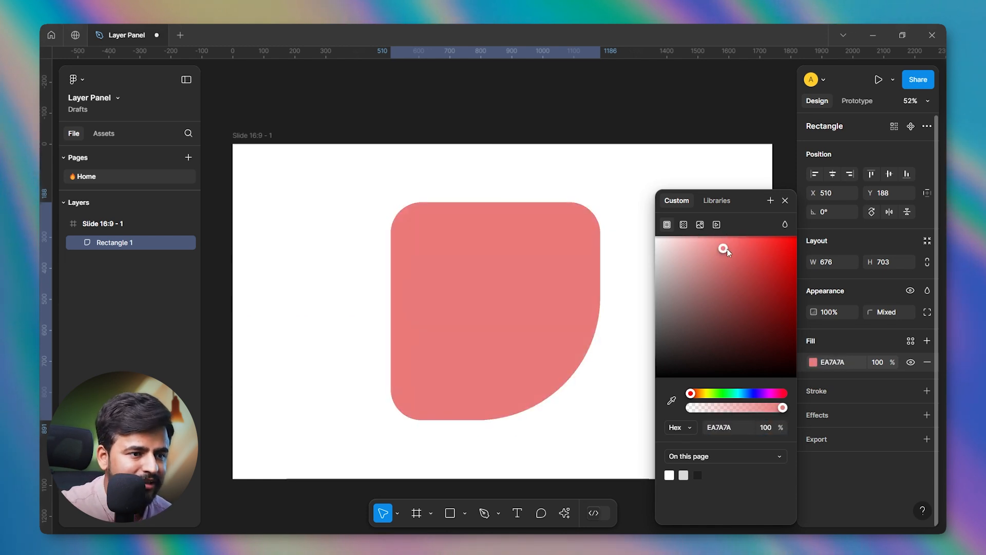
Change the rectangle's solid fill to light green, about 7CFBA6, and convert it to a linear gradient.
left_click_drag(698, 397, 728, 401)
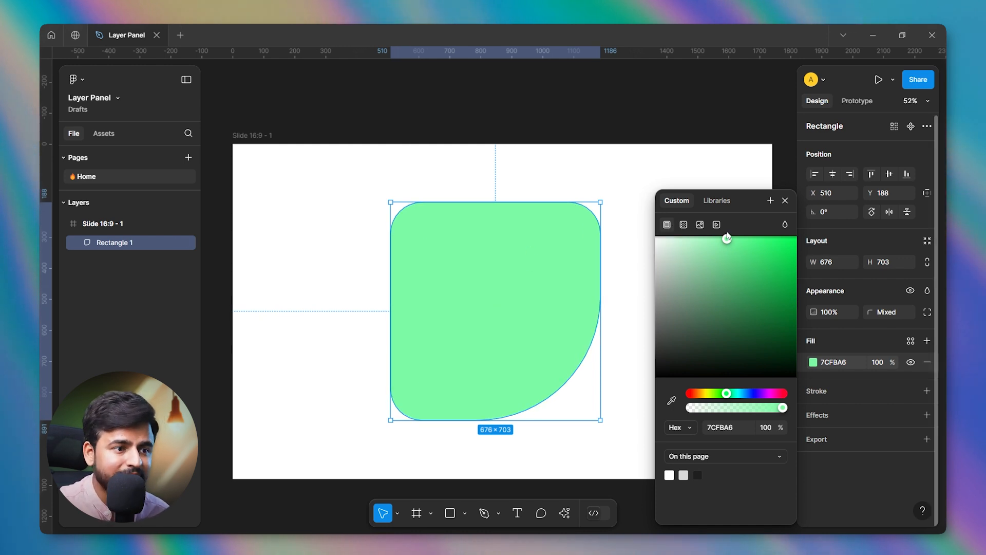
left_click(683, 226)
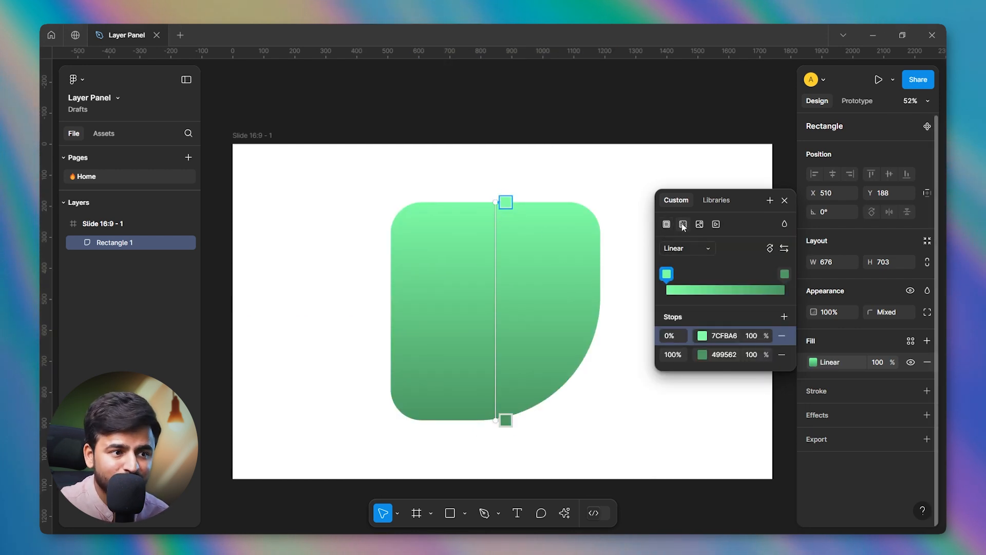
left_click_drag(748, 201, 714, 194)
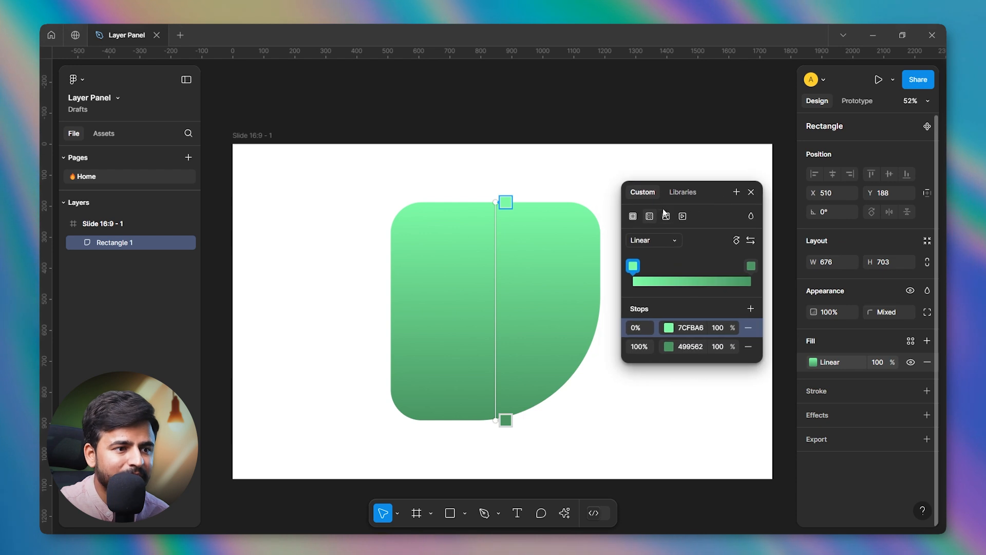
Try the Radial and Diamond gradient types on the rectangle's fill and set the type to Angular.
left_click(662, 242)
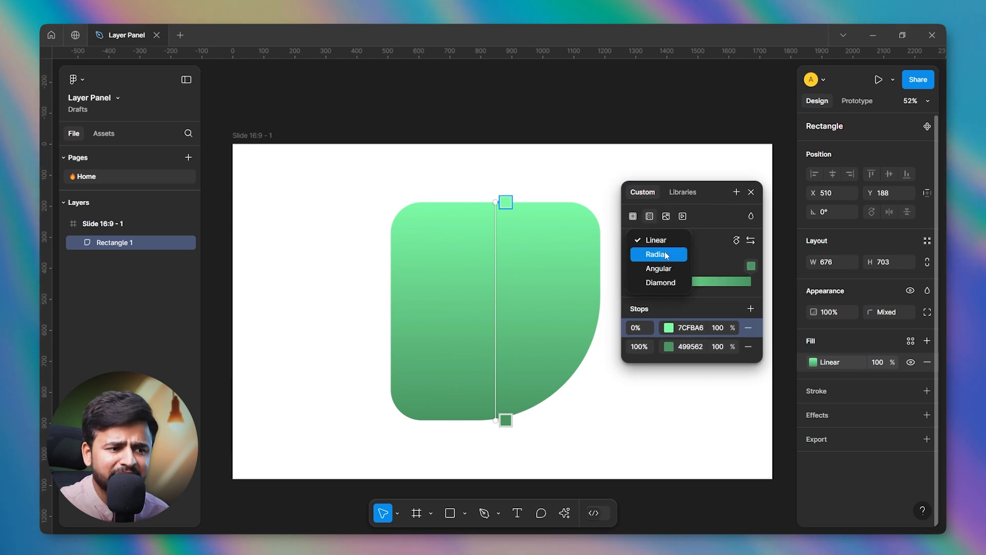
left_click(658, 254)
left_click(658, 241)
left_click(658, 264)
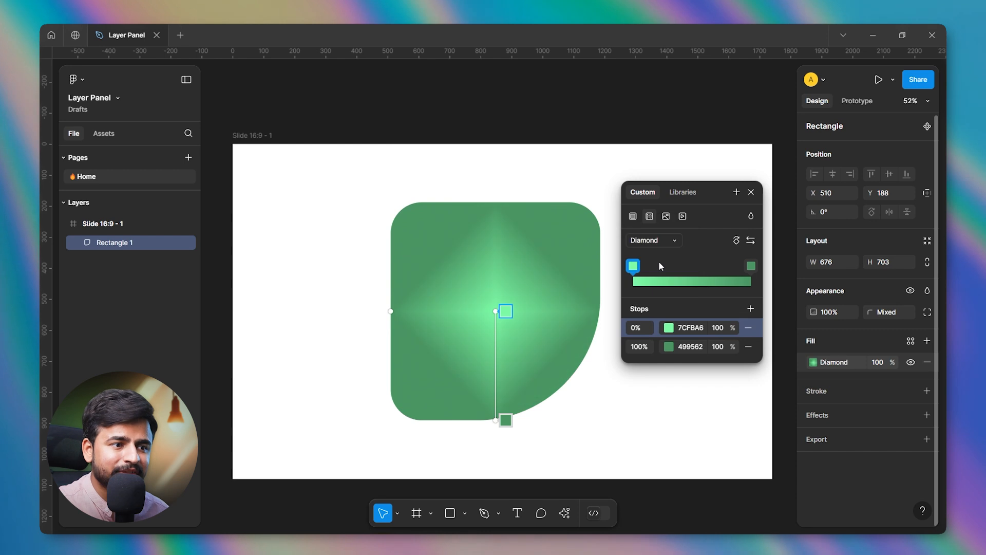
left_click(660, 240)
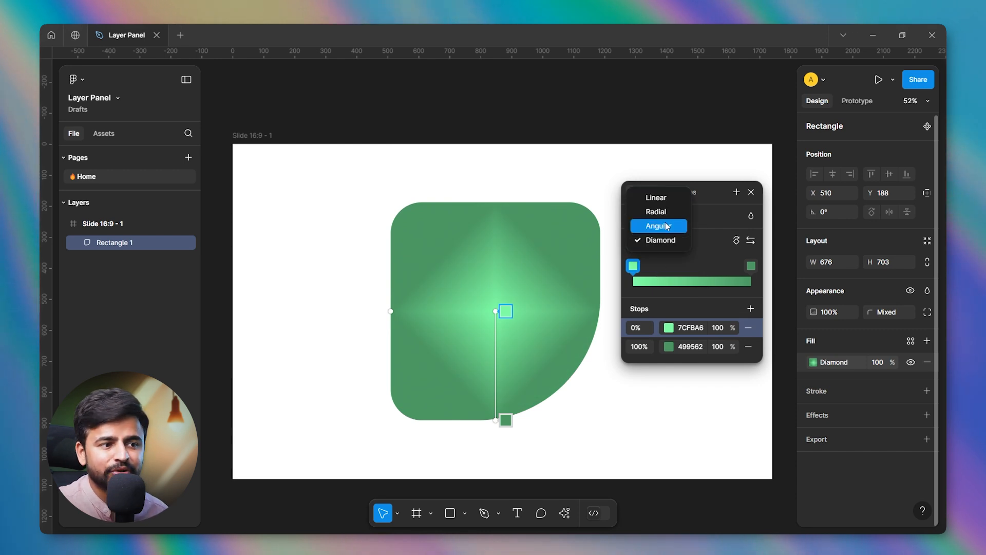
left_click(660, 225)
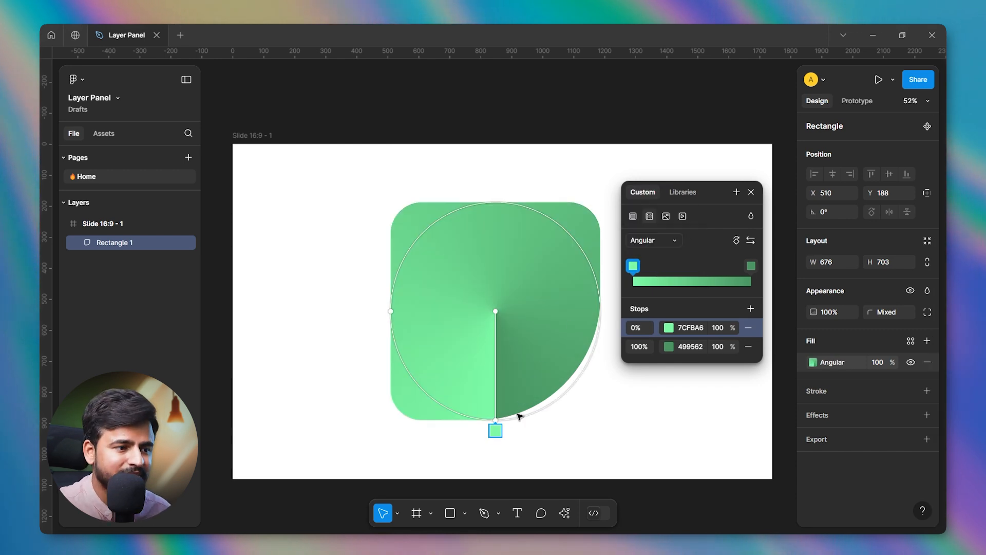
Reposition the angular gradient's stops to 10% and 93%, and rotate and flip the gradient.
left_click_drag(494, 424, 529, 381)
left_click_drag(495, 429, 428, 408)
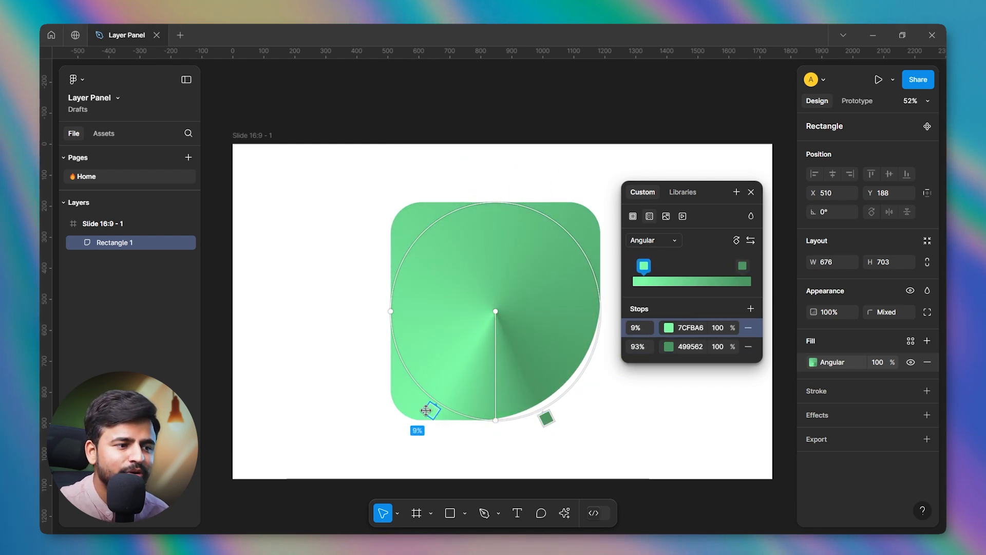
left_click(736, 241)
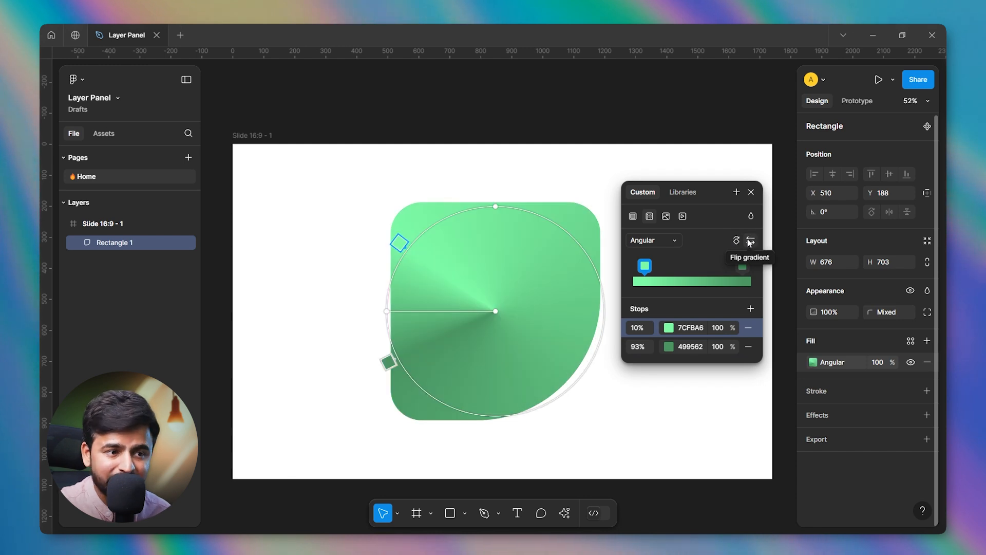
left_click(751, 241)
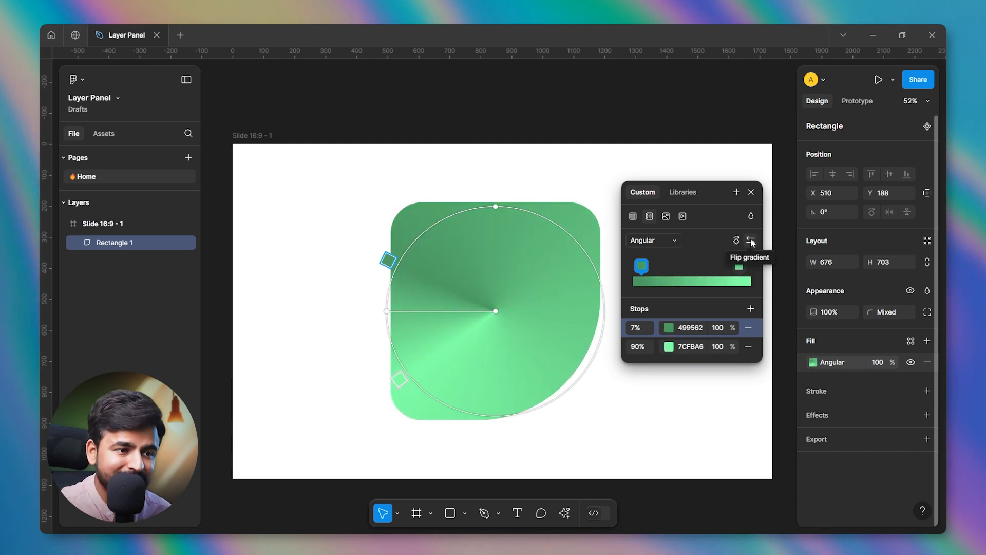
Recolor the gradient's 7% stop to pale green, about B7FFCF, and close its color picker.
left_click(668, 328)
left_click(563, 263)
left_click_drag(570, 254, 519, 237)
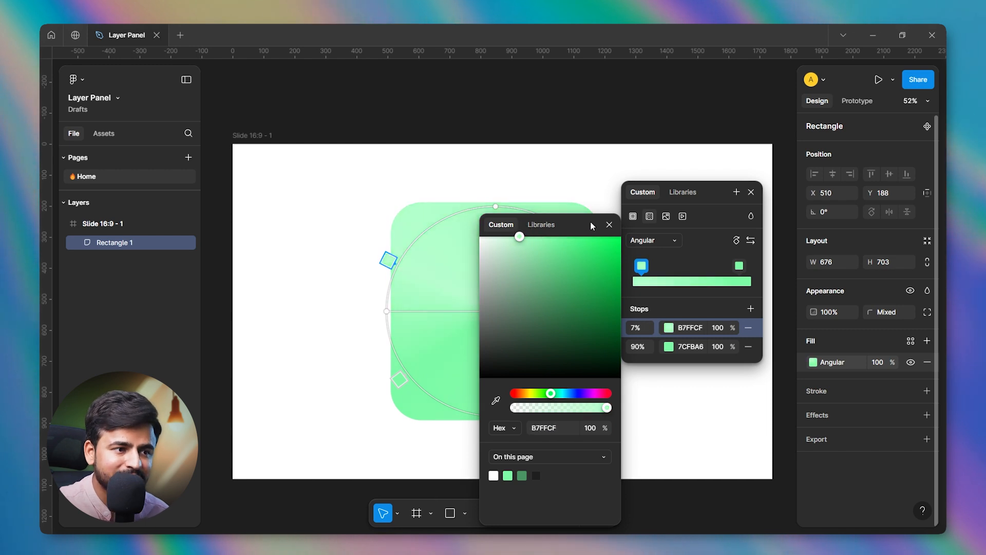
left_click(610, 222)
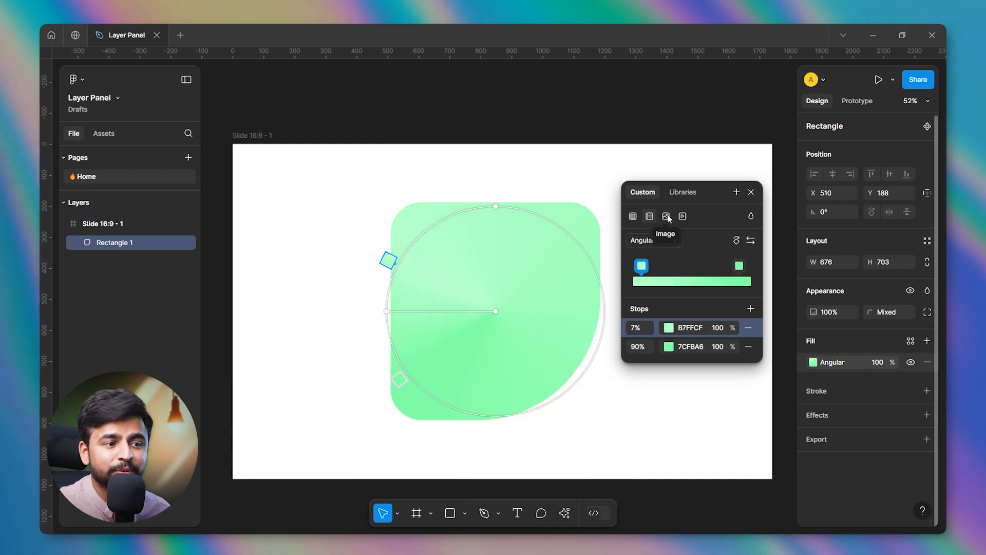
Switch the rectangle's fill to an image and generate an ink-style profile picture with the AI Make an image tool.
left_click(667, 216)
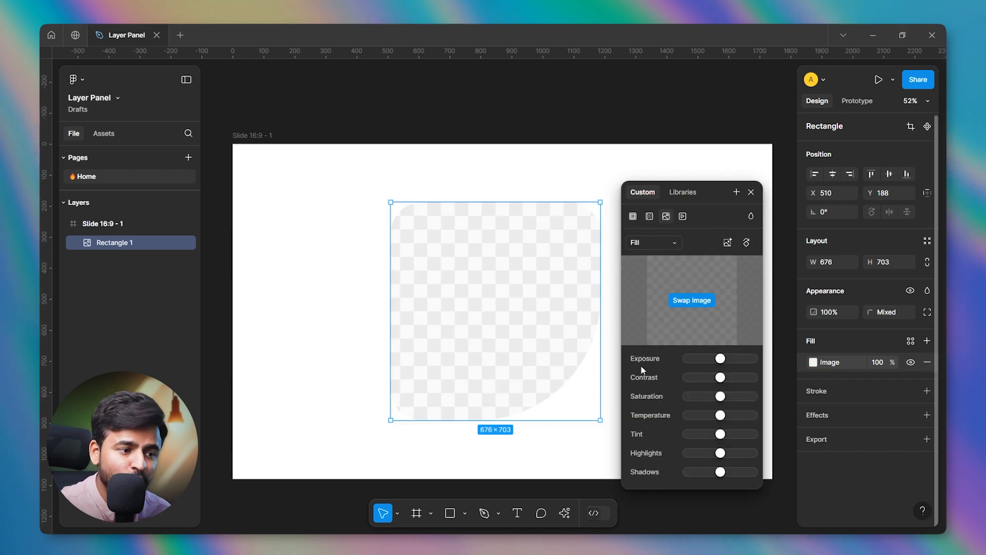
left_click(354, 300)
left_click(564, 512)
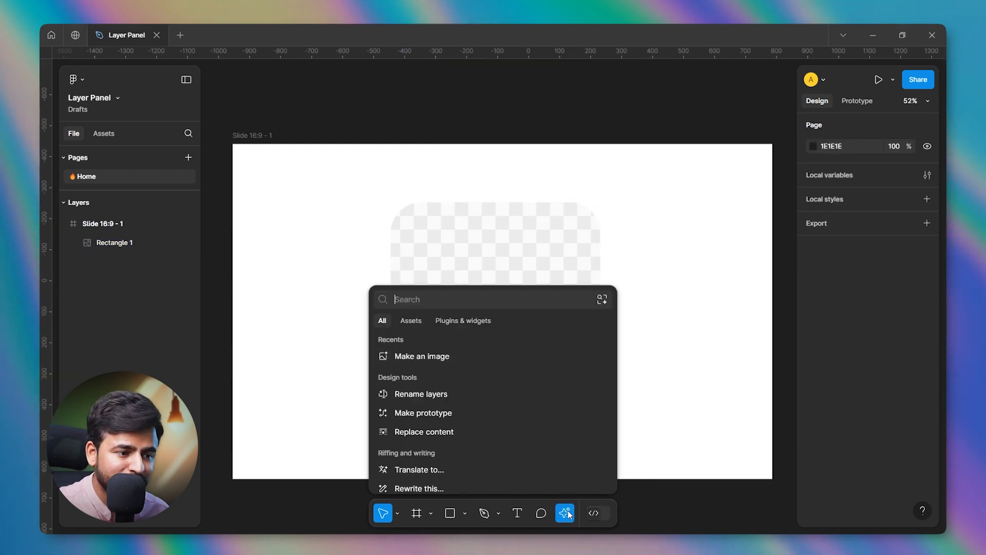
left_click(420, 357)
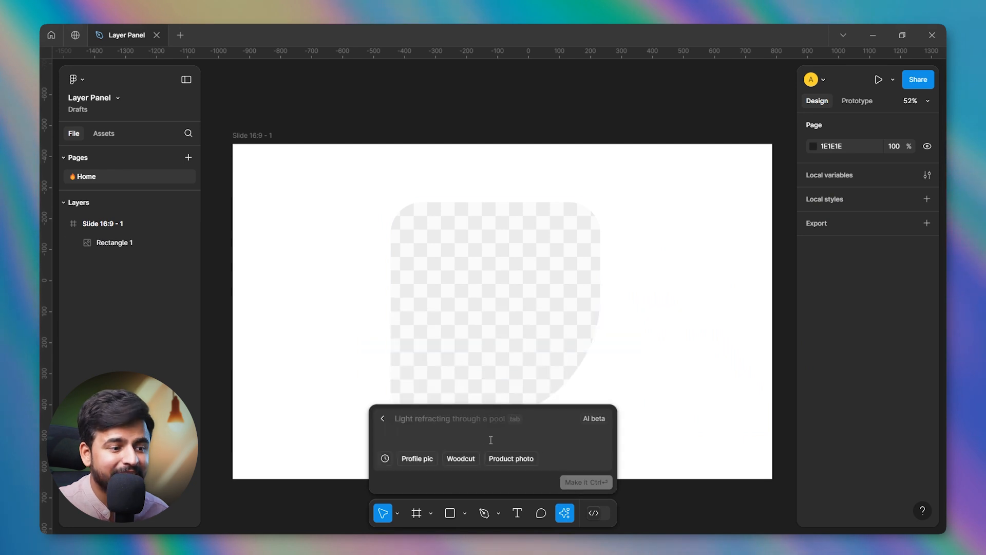
type("User's profile pic, as an ink illo")
left_click(581, 484)
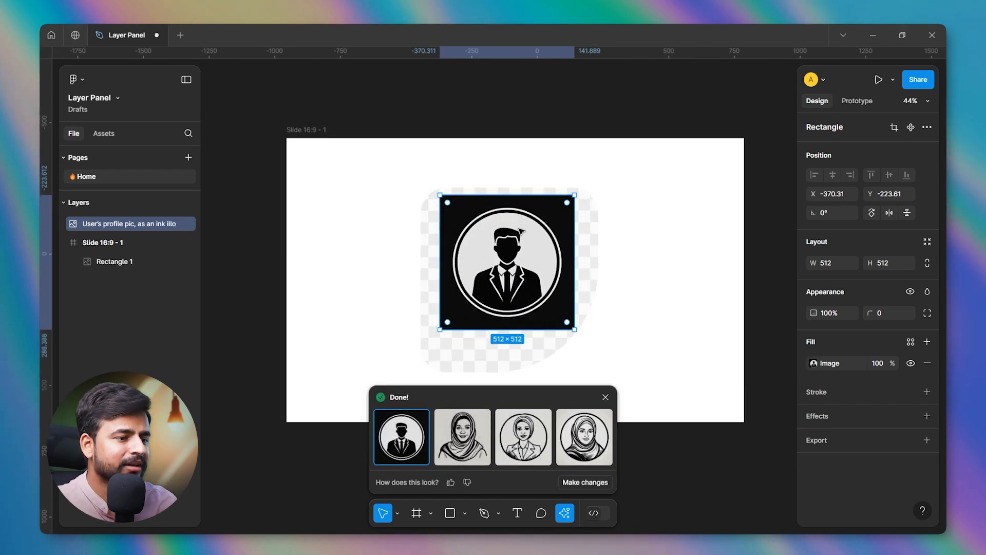
Use the second generated variant, place it outside the slide at about X -1466, Y -1119, and close the AI results.
left_click_drag(466, 284, 284, 182)
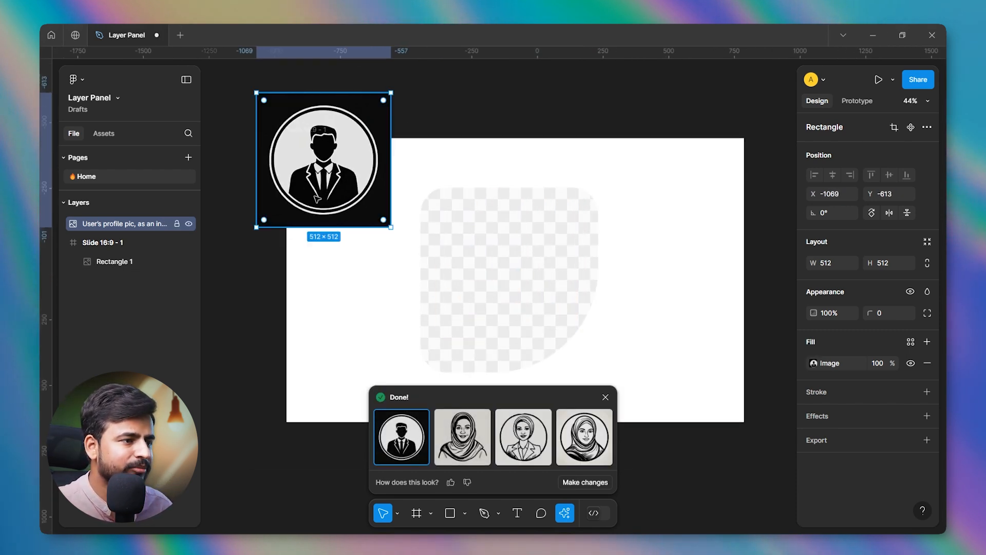
left_click(471, 433)
left_click_drag(345, 162, 523, 275)
scroll(506, 267, "up", 3)
scroll(507, 267, "down", 2)
left_click_drag(572, 247, 349, 138)
scroll(472, 263, "down", 2)
scroll(472, 263, "down", 2)
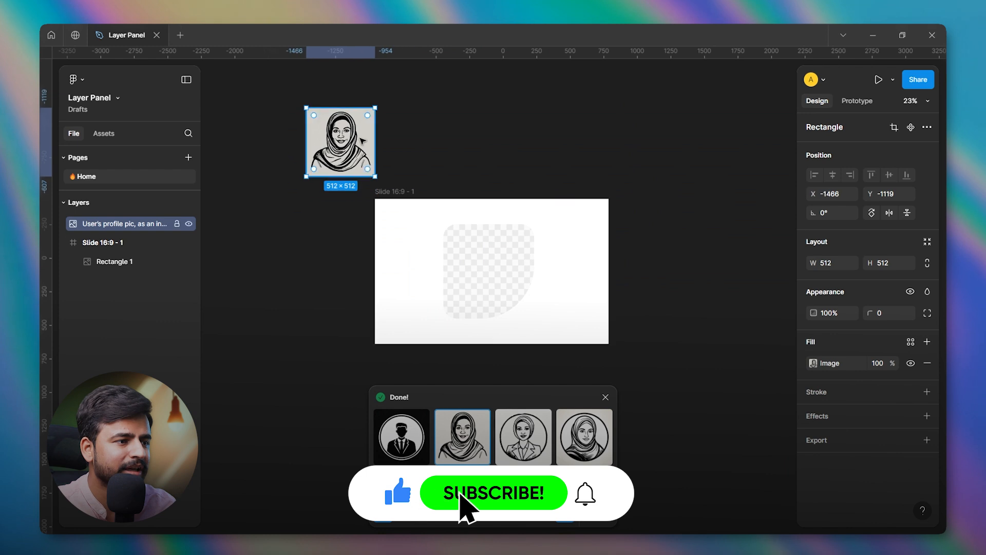
scroll(502, 273, "up", 3)
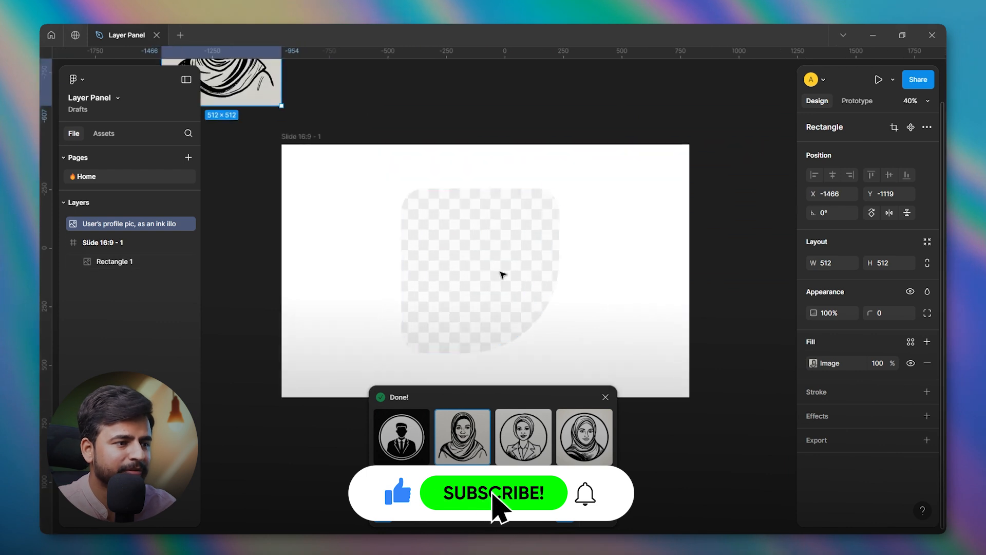
left_click(605, 397)
Set the rectangle's image fill to Fit and swap its placeholder for the designer portfolio image.
left_click(493, 249)
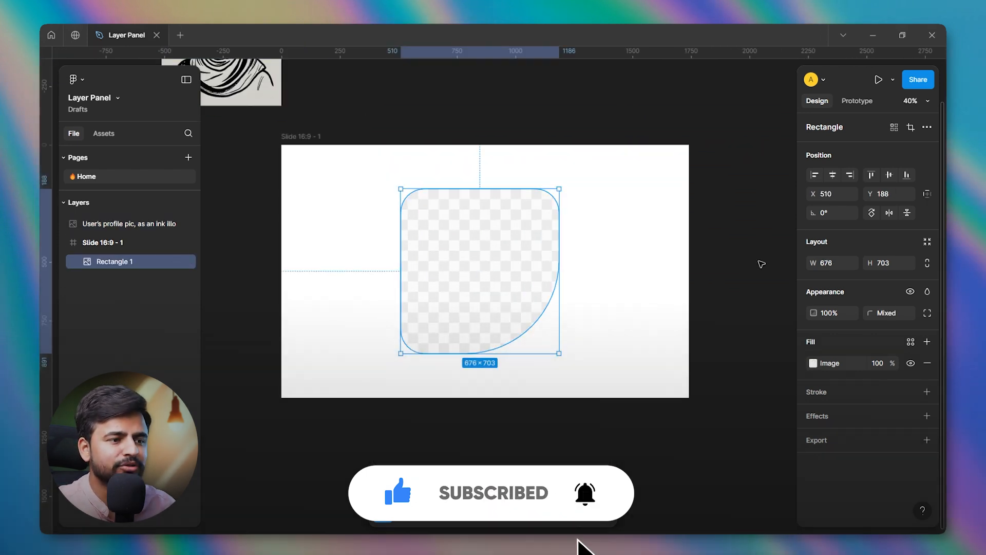
left_click(813, 364)
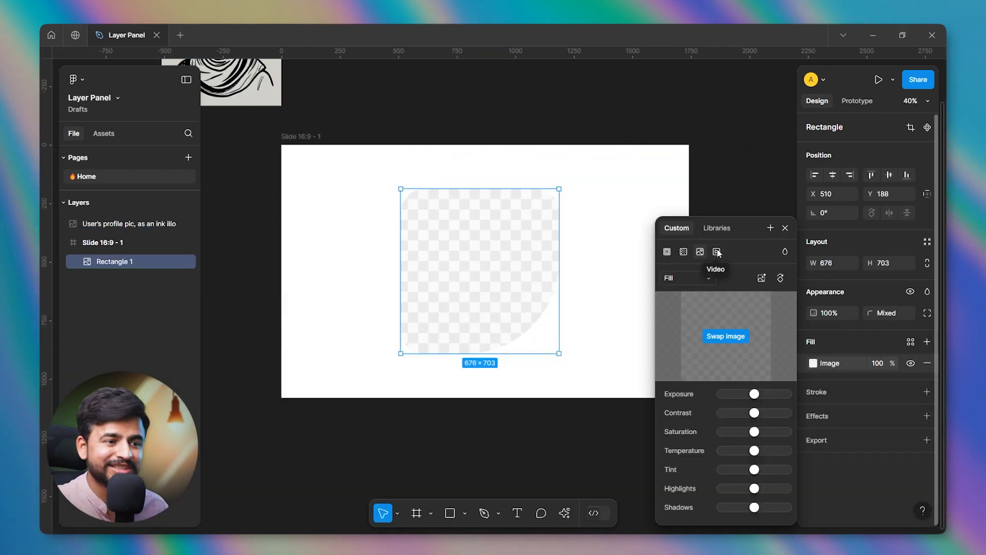
left_click(706, 281)
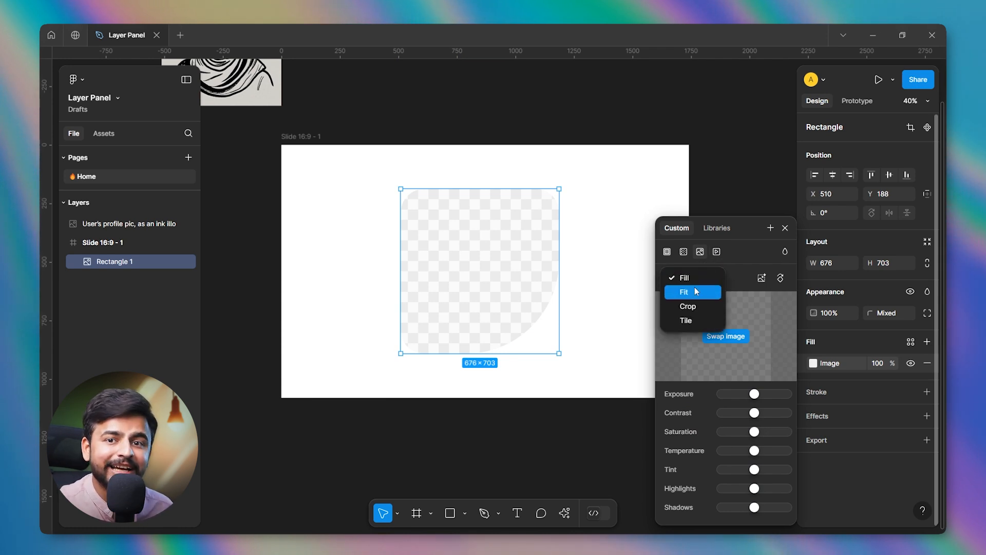
left_click(694, 291)
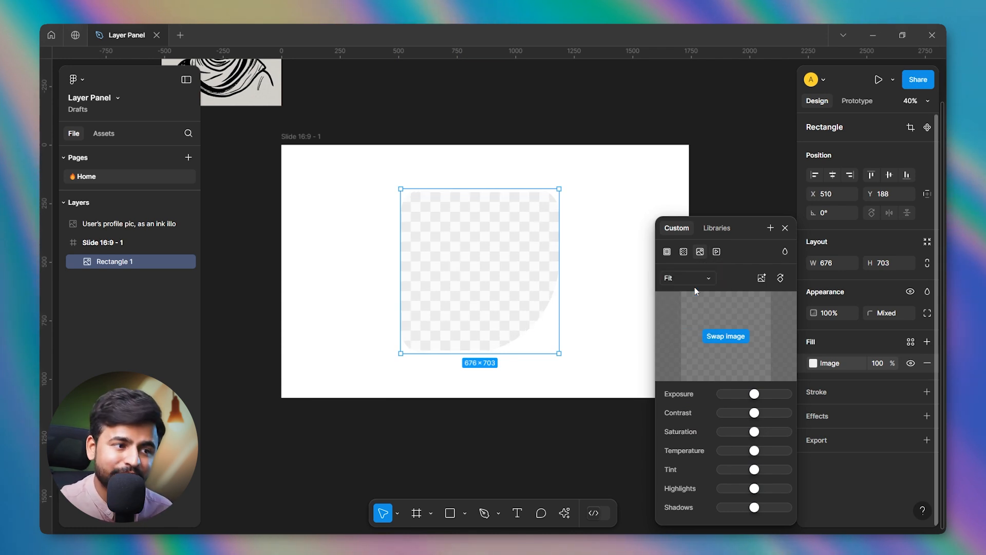
left_click(716, 337)
scroll(472, 256, "up", 2)
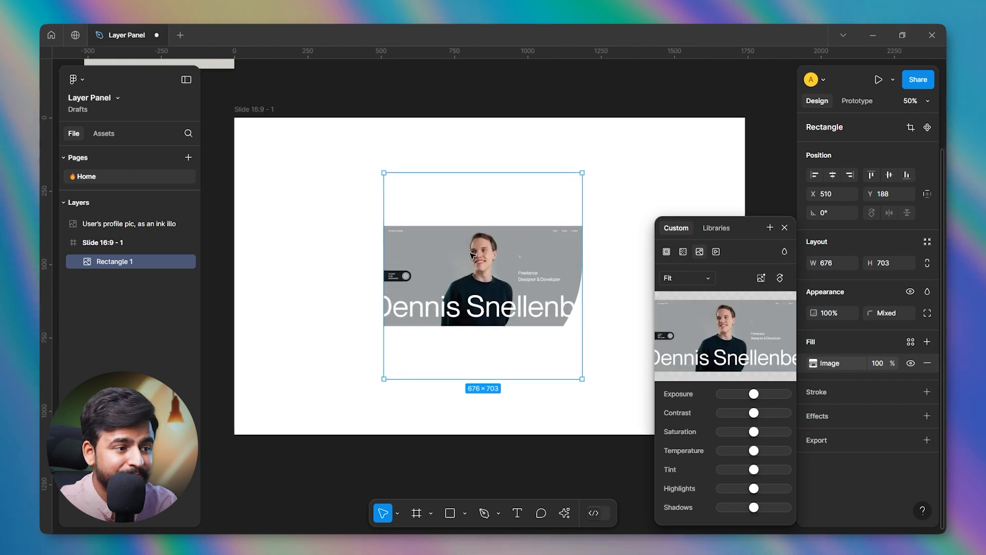
Compare the image scaling modes on the rectangle by switching it to Fill and back to Fit.
left_click(672, 280)
left_click(672, 264)
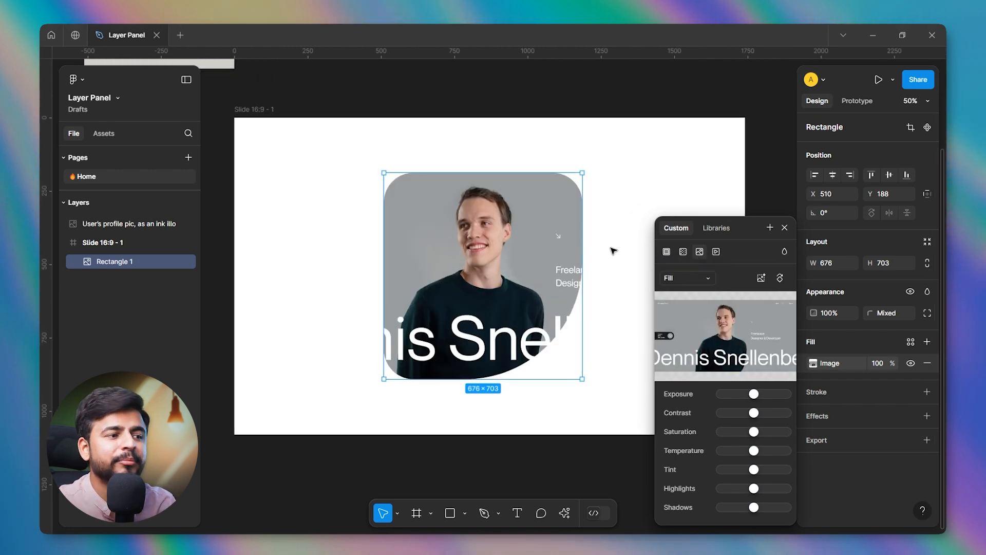
scroll(482, 276, "down", 1)
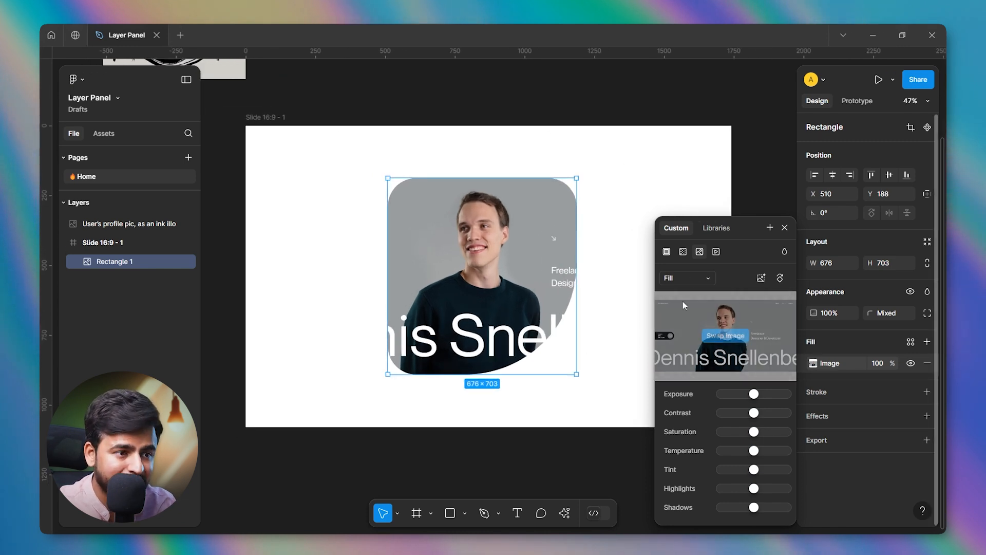
left_click(691, 277)
left_click(683, 295)
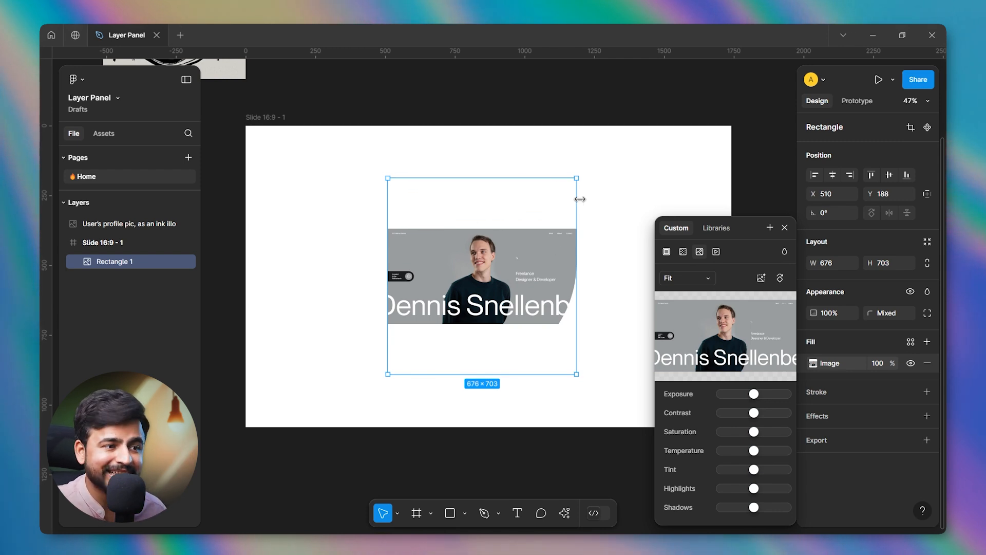
Set the image fill to Crop and enlarge the picture until it nearly covers the rectangle's height.
left_click(679, 279)
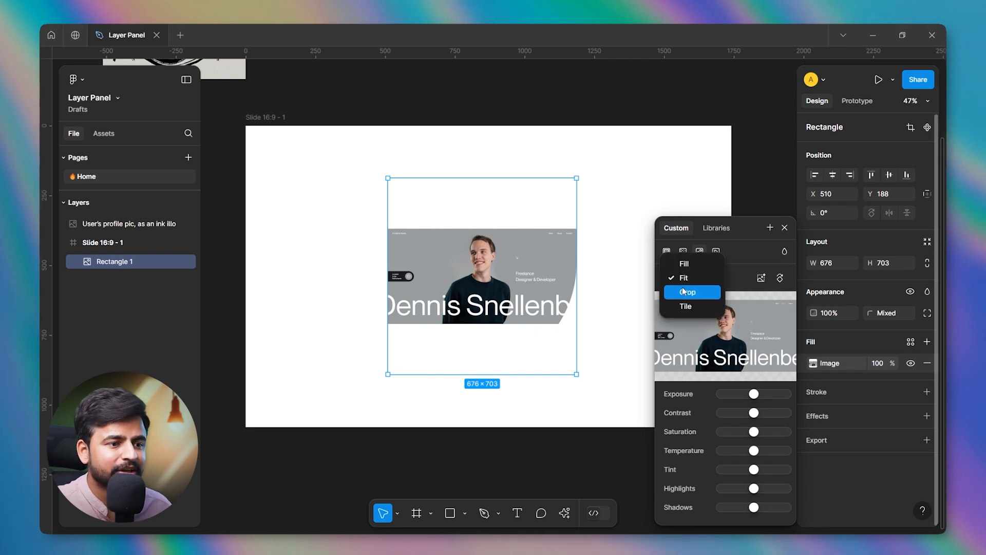
left_click(672, 292)
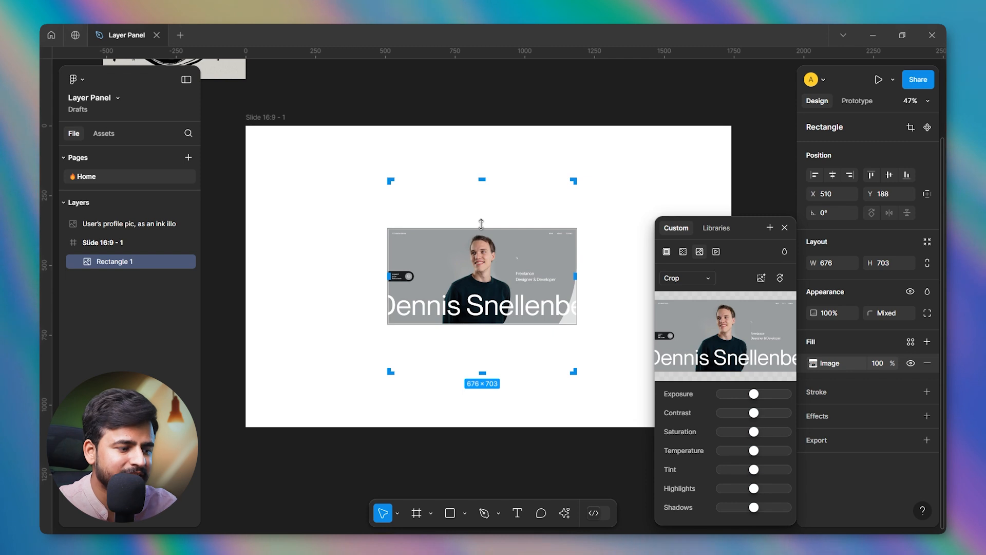
left_click_drag(481, 224, 542, 183)
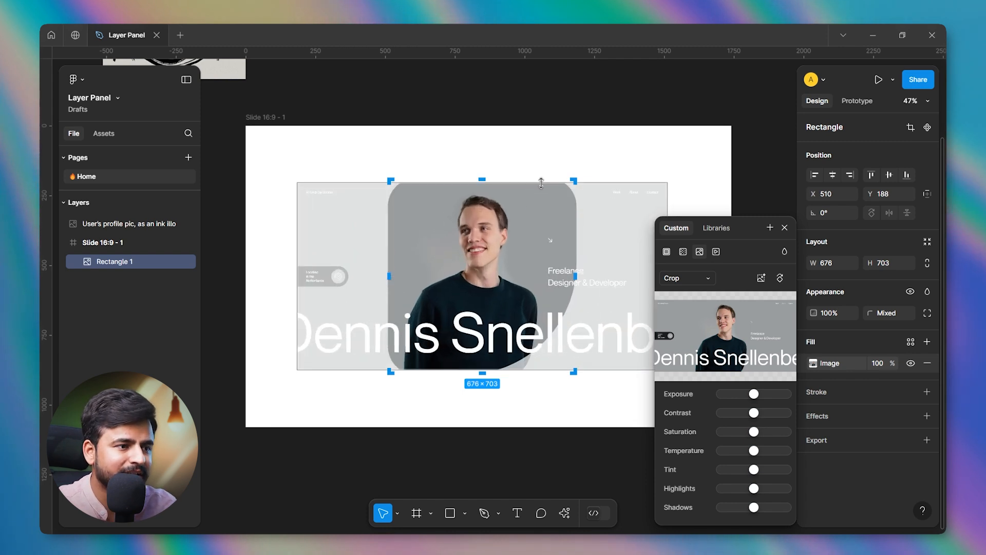
left_click(546, 121)
left_click(521, 210)
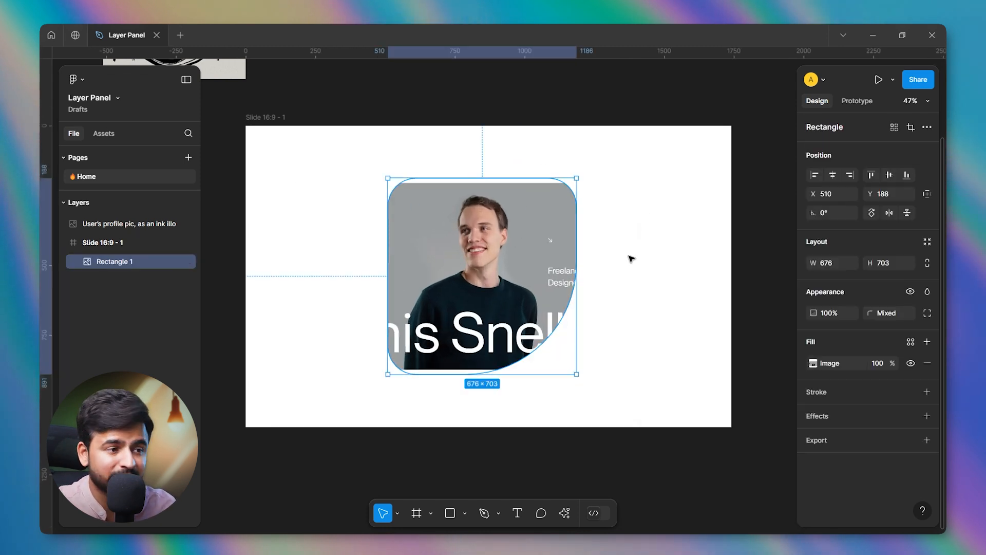
Reopen the rectangle's image fill settings and try the Tile scaling mode.
double_click(516, 235)
left_click(687, 277)
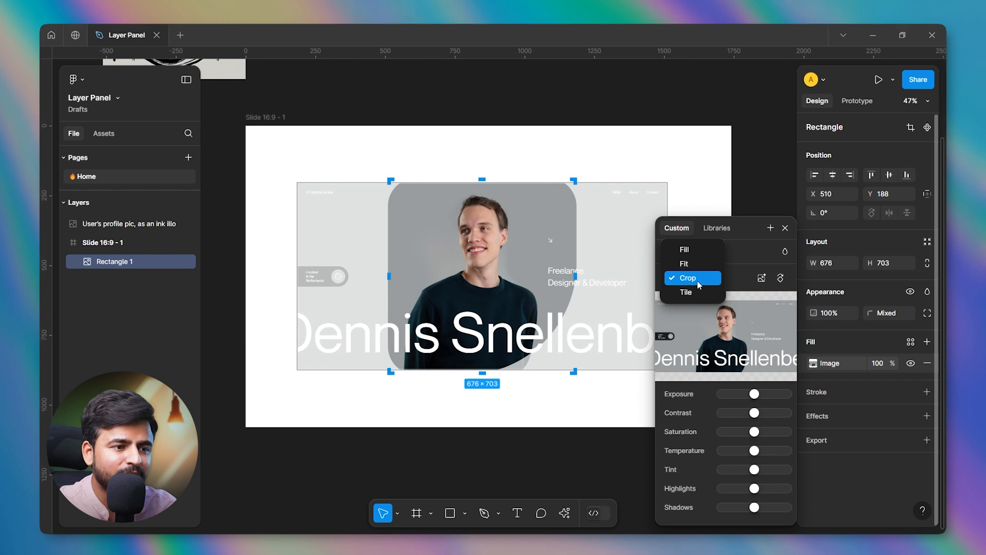
left_click(689, 293)
scroll(390, 234, "down", 3)
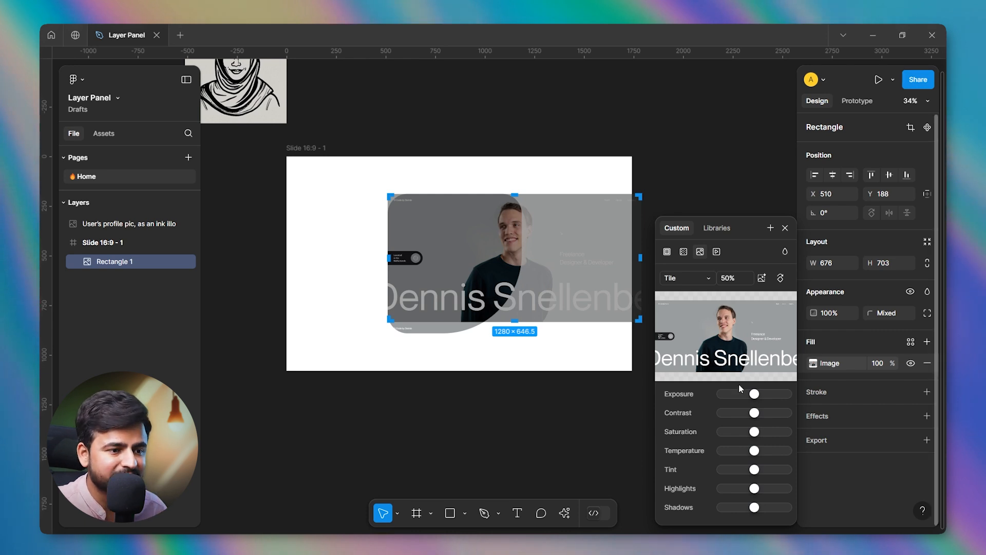
Set the rectangle's image scaling to Fill and remove the picture's background with the AI tool.
left_click(687, 278)
left_click(684, 236)
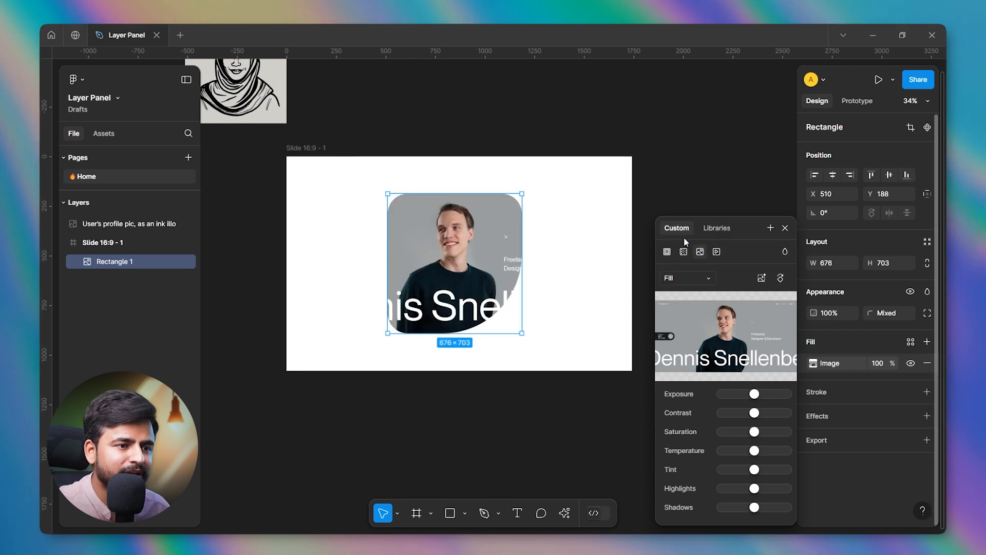
left_click(761, 279)
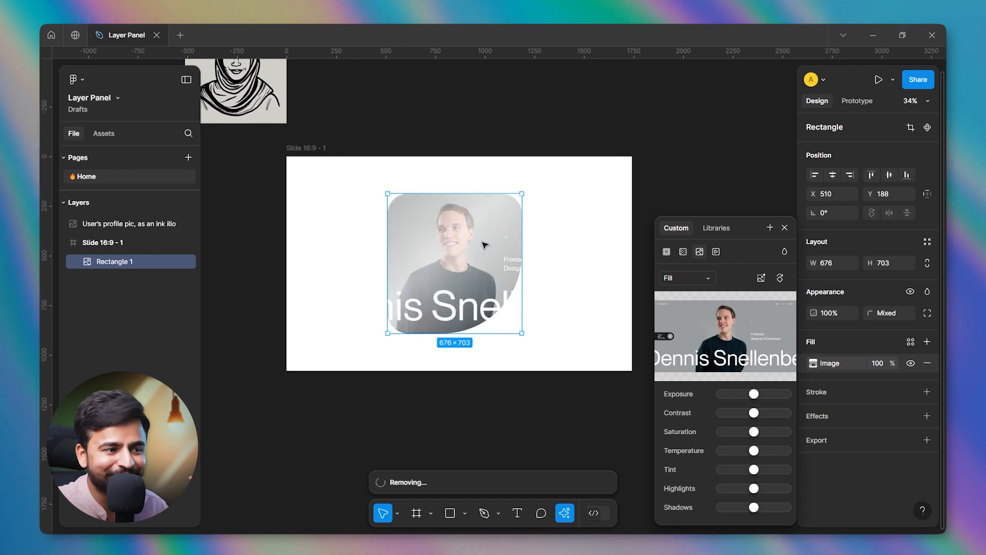
Undo the AI background removal and check the AI actions list for the Remove background command.
mouse_move(697, 364)
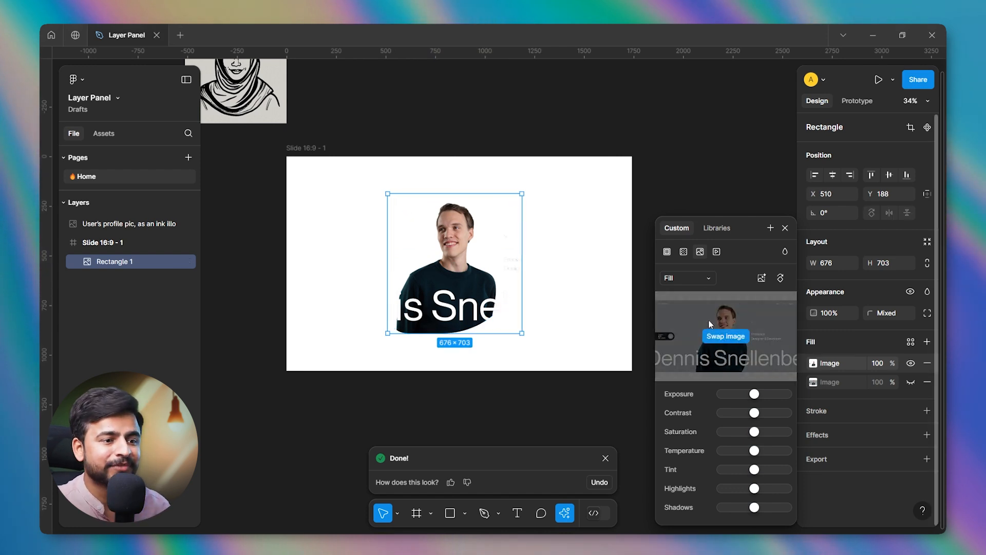
left_click(762, 279)
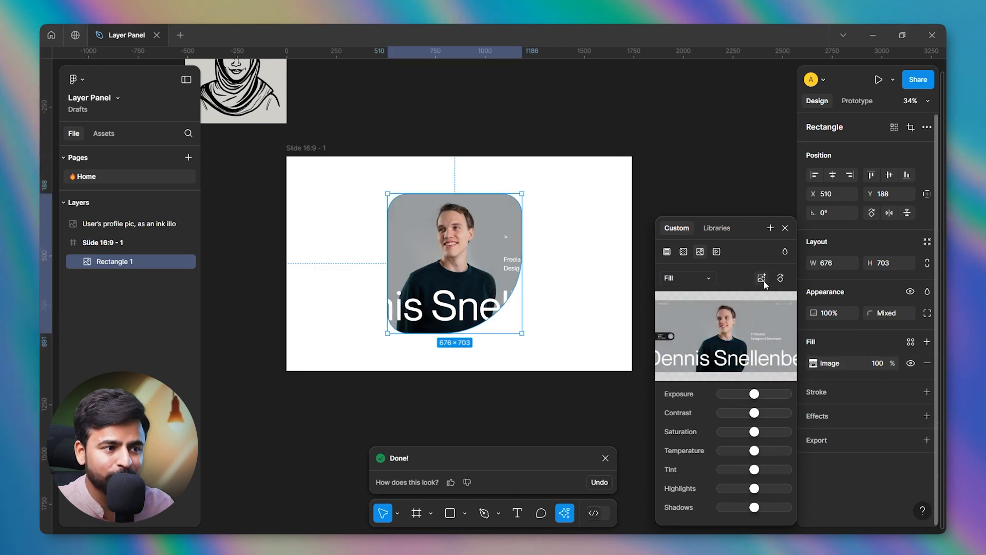
left_click(568, 515)
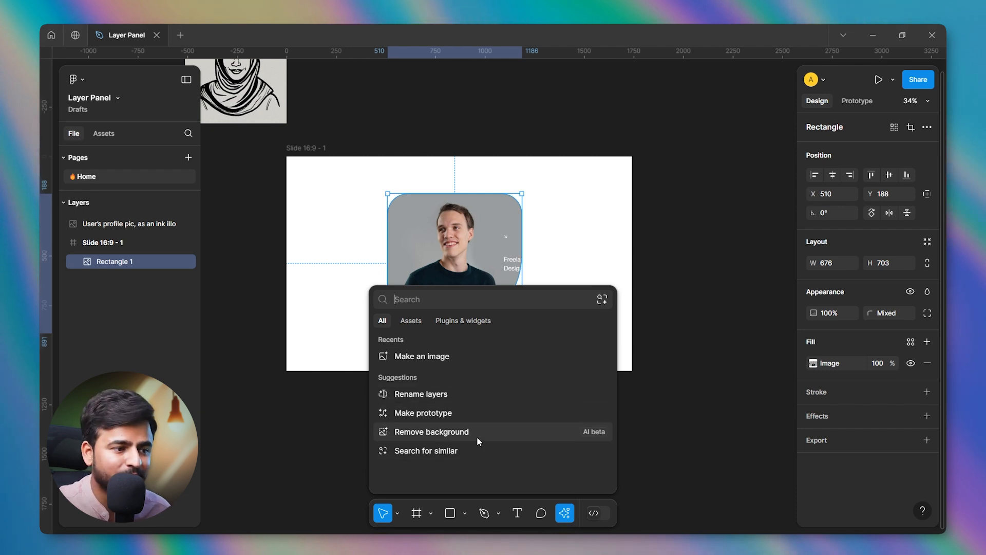
left_click(458, 232)
Rotate the rectangle's image fill in 90° turns back to upright, then adjust its exposure, contrast, saturation, temperature, tint, highlights and shadows for a green look.
double_click(457, 233)
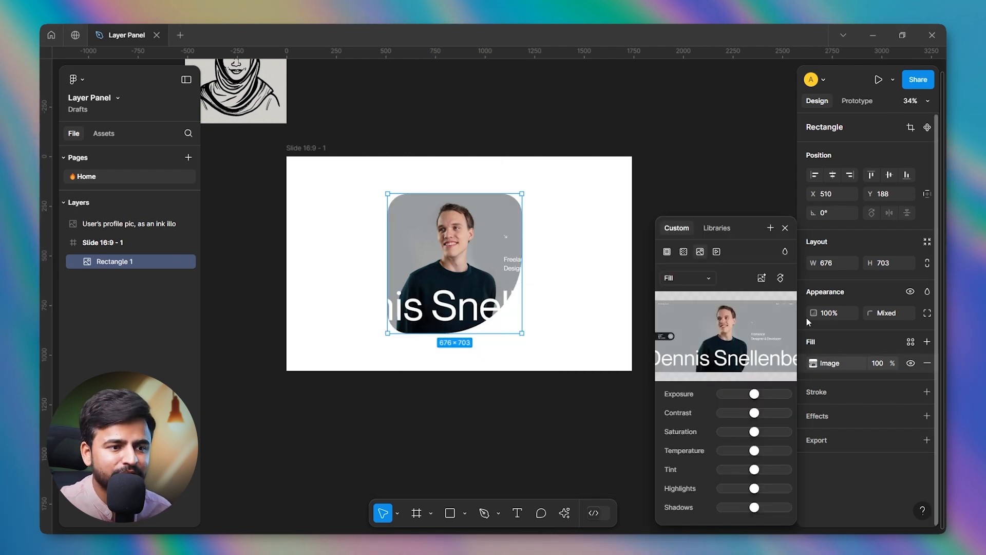
left_click(780, 280)
left_click(780, 280)
left_click(781, 280)
left_click(781, 280)
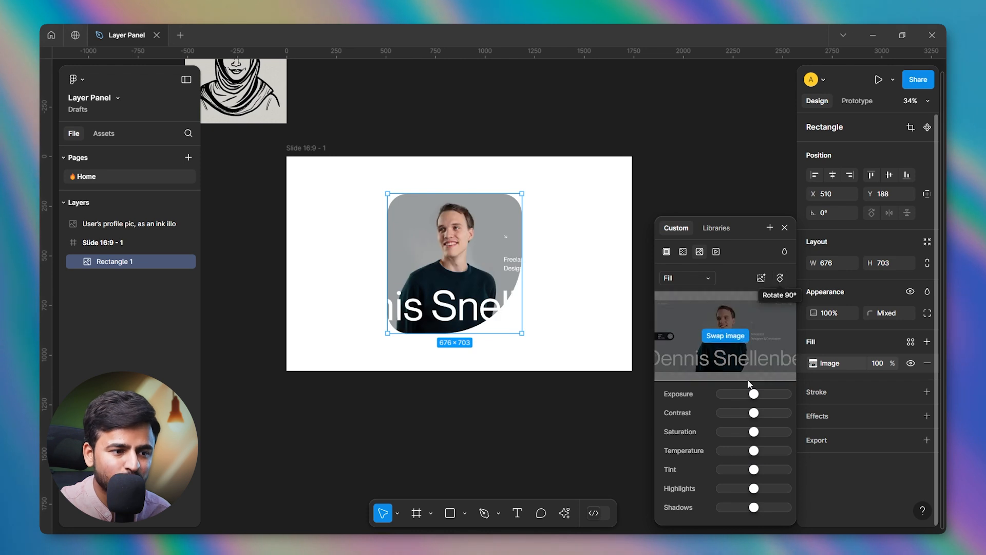
left_click_drag(755, 392, 746, 507)
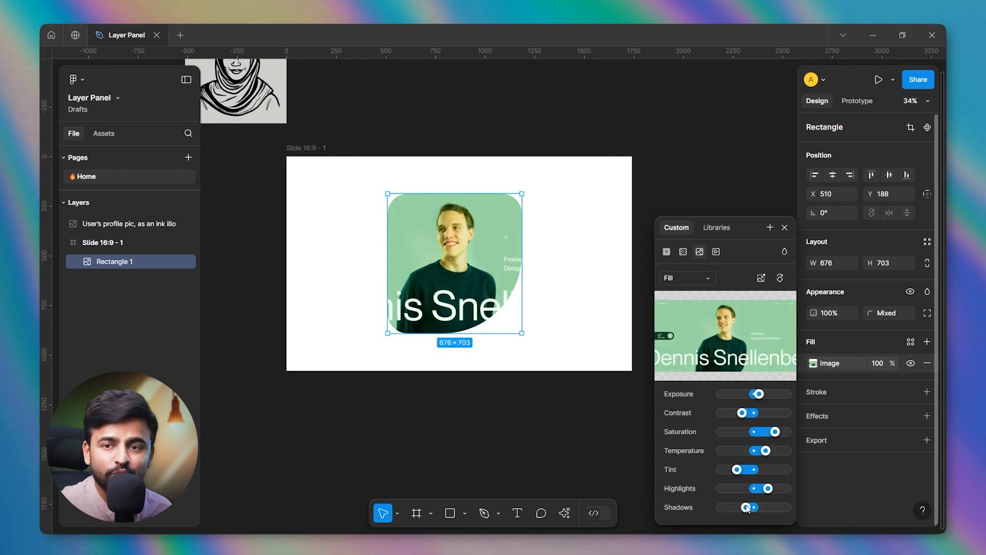
left_click(784, 227)
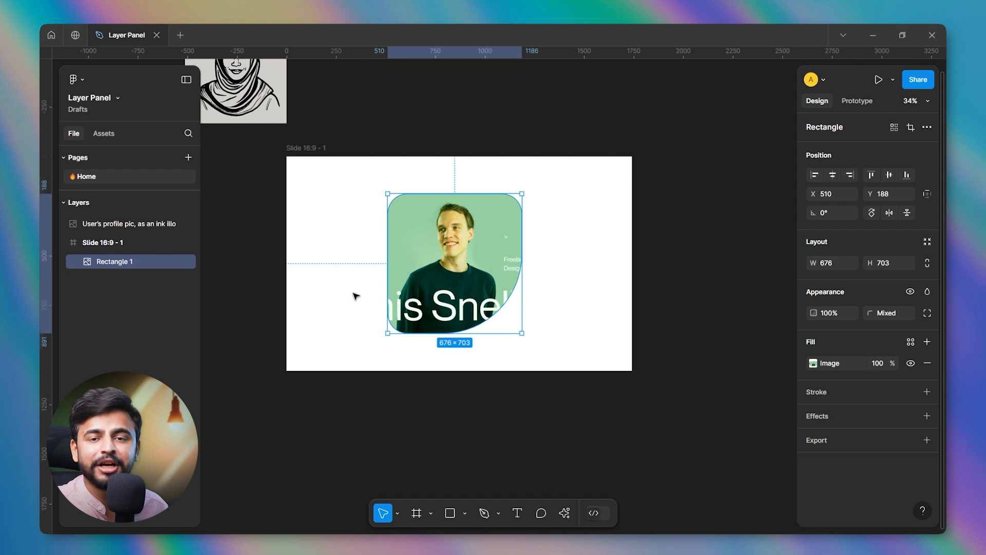
Try the rectangle's image fill at 50% opacity and undo the change.
left_click(886, 367)
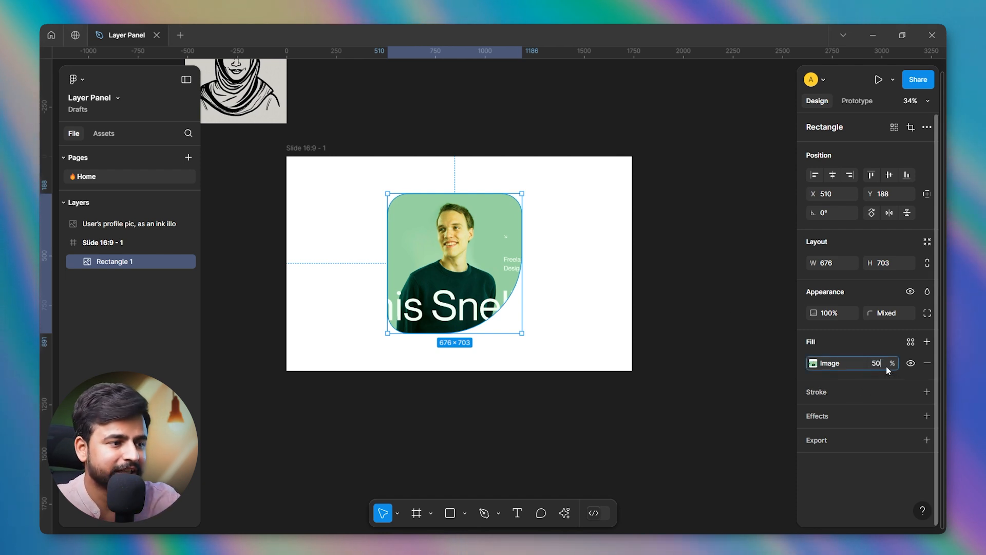
key("Return")
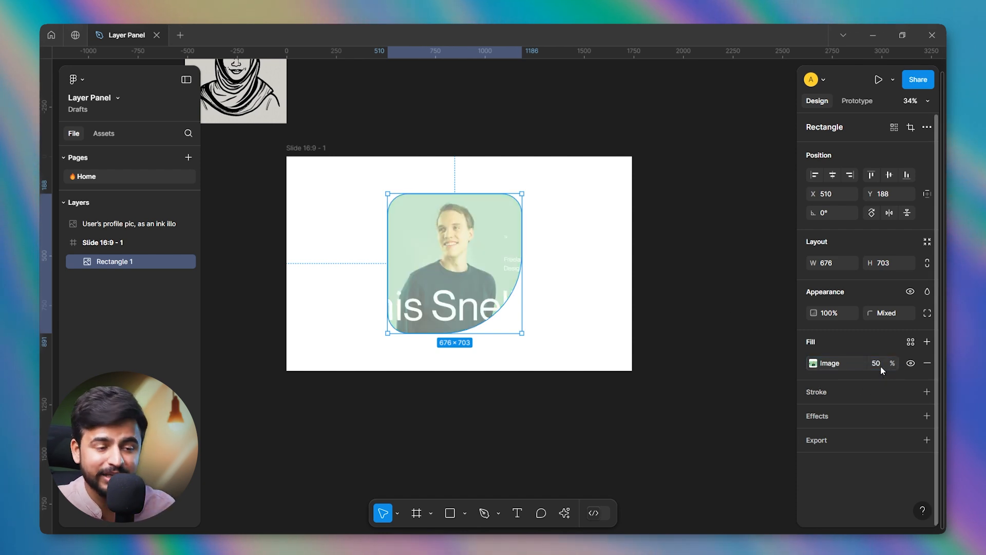
key("ctrl+z")
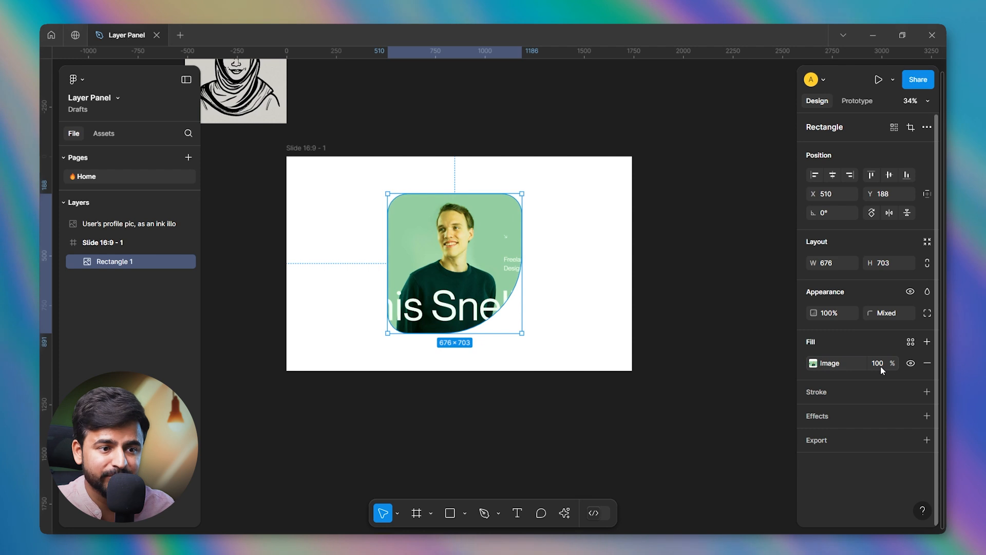
Add a second fill over the rectangle's image, colour 000000 at 20% opacity.
left_click(918, 346)
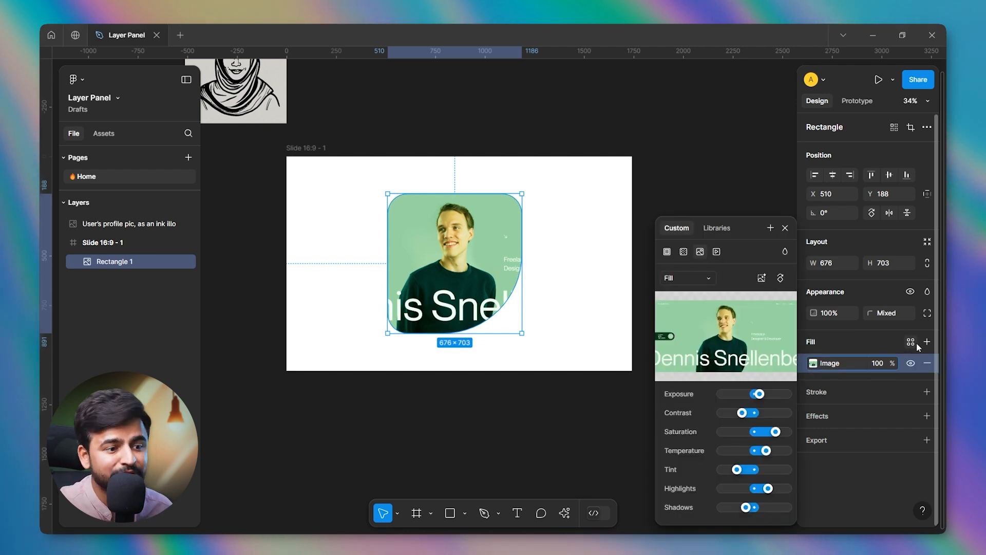
left_click(785, 227)
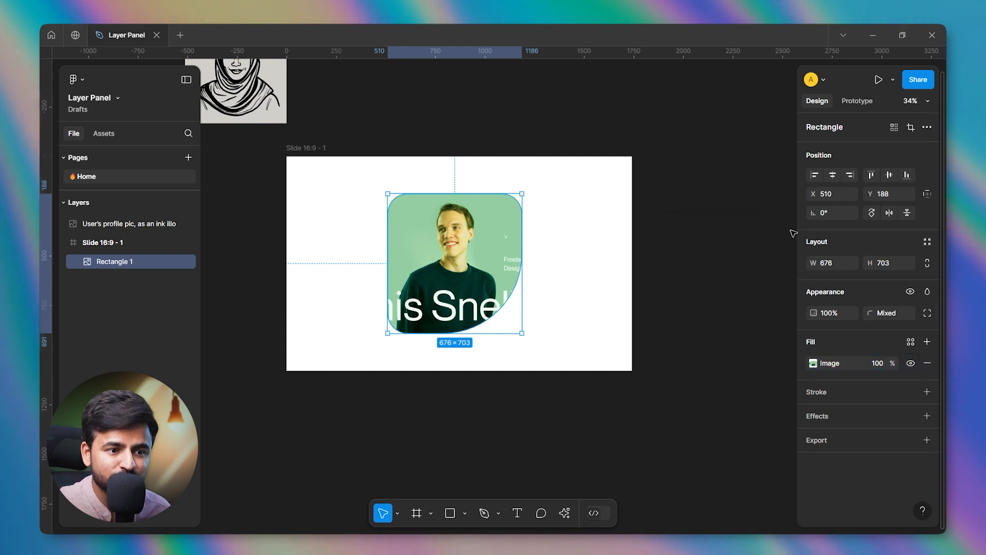
left_click(928, 342)
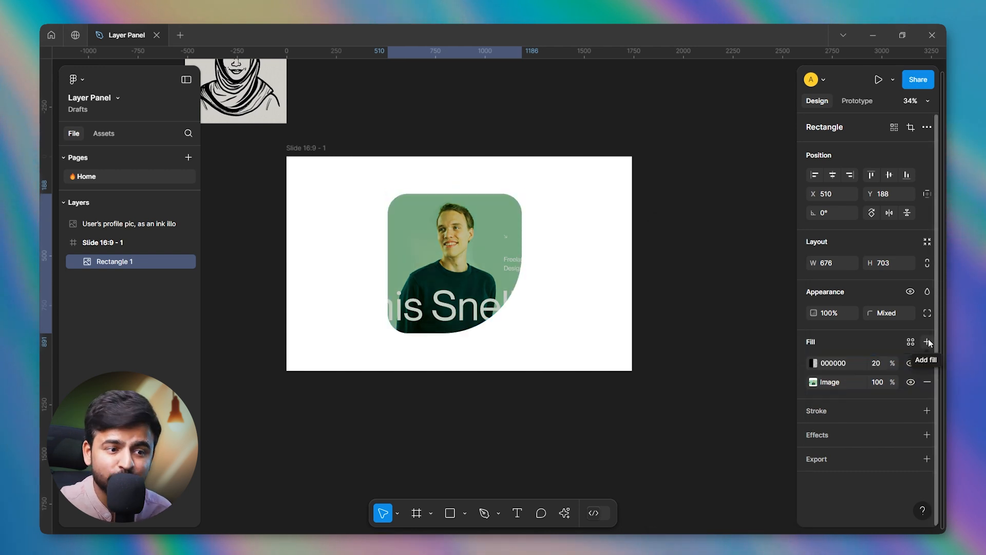
left_click(813, 364)
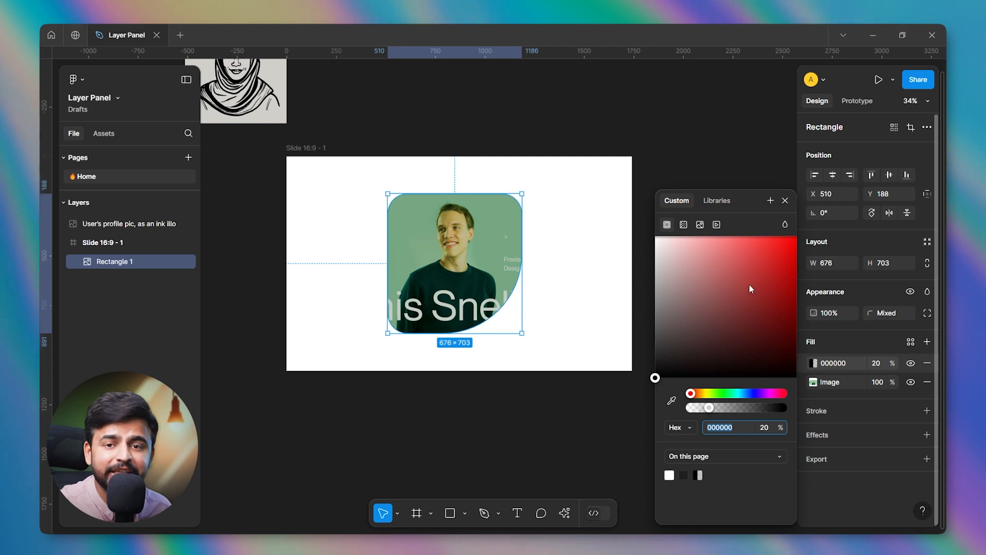
left_click_drag(722, 363, 628, 385)
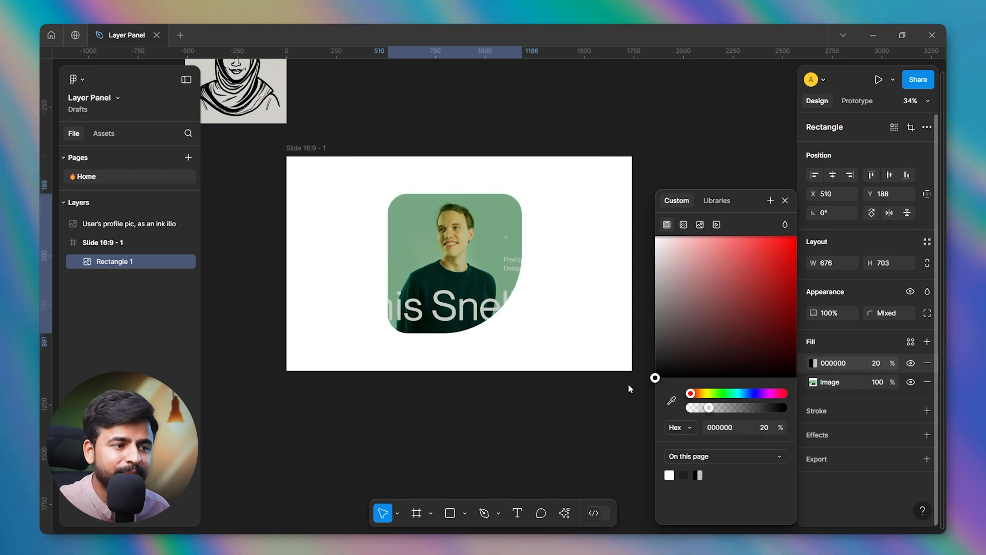
left_click(785, 200)
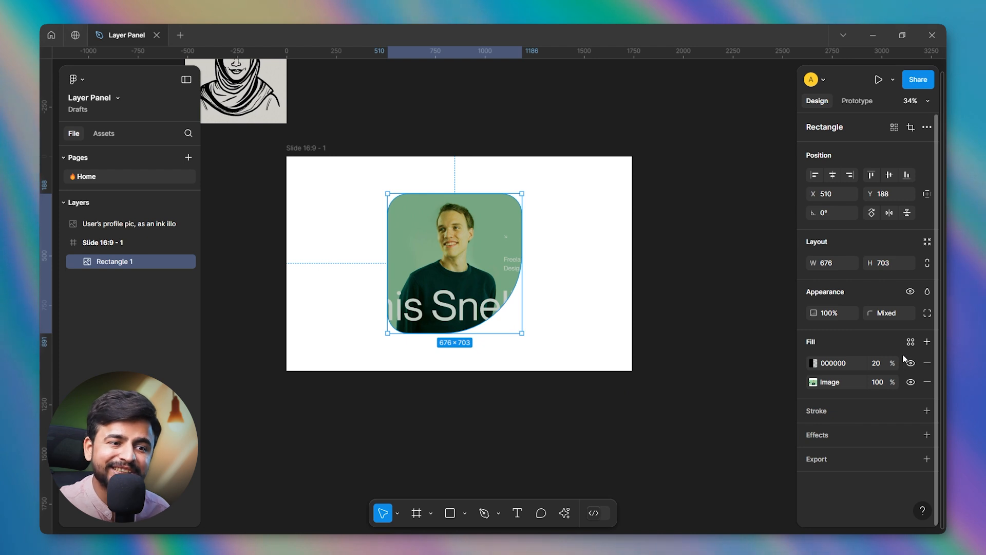
Stack four more 20% black fills on the rectangle, then remove all the black fills, leaving only the image fill.
left_click(926, 343)
left_click(926, 343)
left_click(926, 343)
left_click(925, 343)
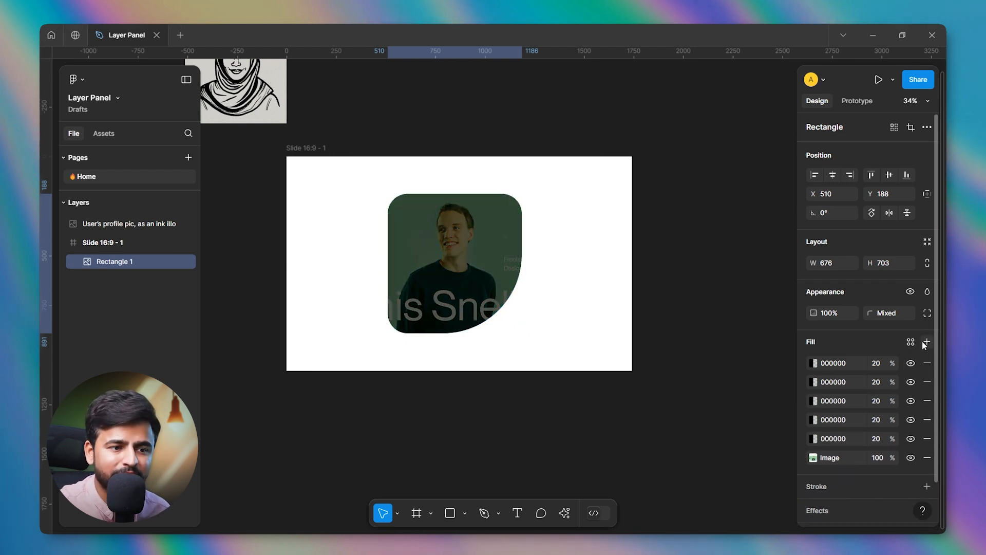
left_click(924, 358)
left_click(923, 359)
left_click(924, 359)
left_click(924, 359)
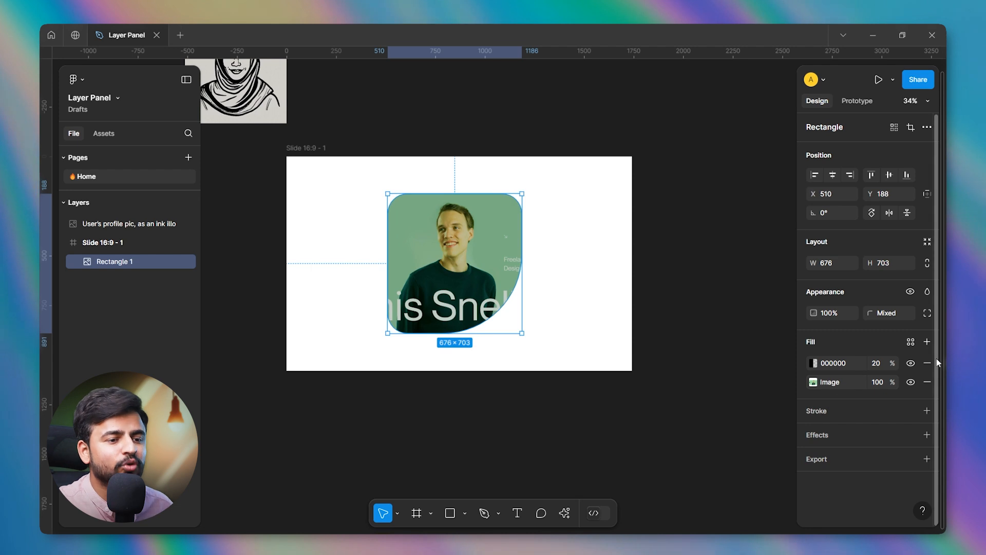
left_click(928, 363)
Add a stroke to the rectangle with colour 161616 and a weight of 22.
left_click(824, 392)
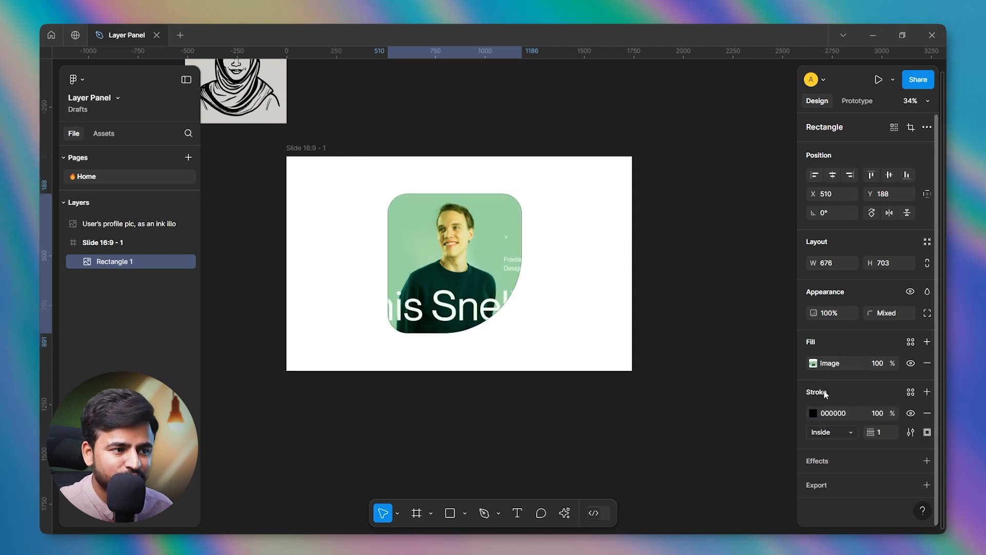
left_click(813, 413)
mouse_move(731, 279)
left_mouse_down()
mouse_move(728, 236)
mouse_move(680, 249)
mouse_move(655, 366)
left_mouse_up()
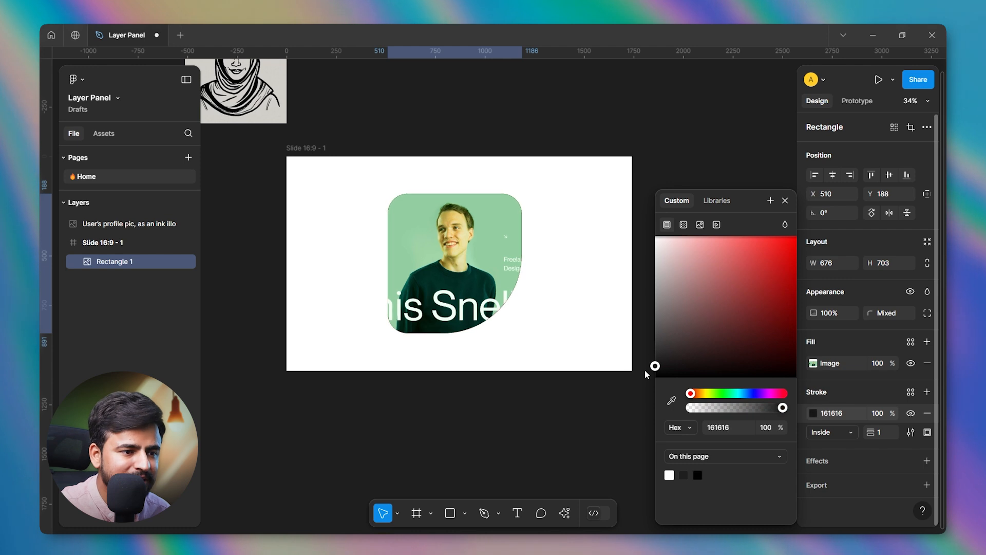
left_click(785, 201)
left_click_drag(870, 432, 892, 421)
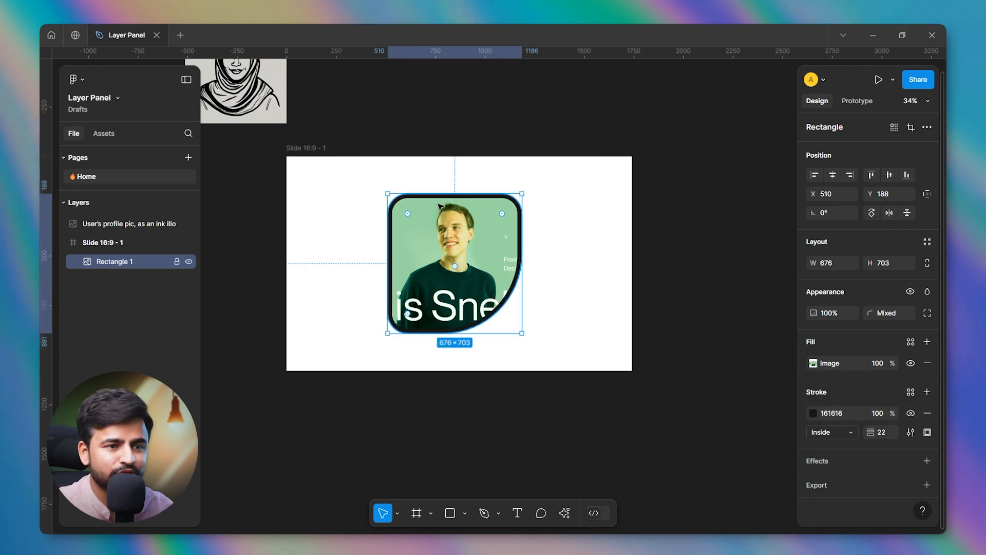
Change the rectangle's stroke position to Outside and inspect the border around the shape.
scroll(435, 209, "up", 5)
scroll(433, 213, "down", 3)
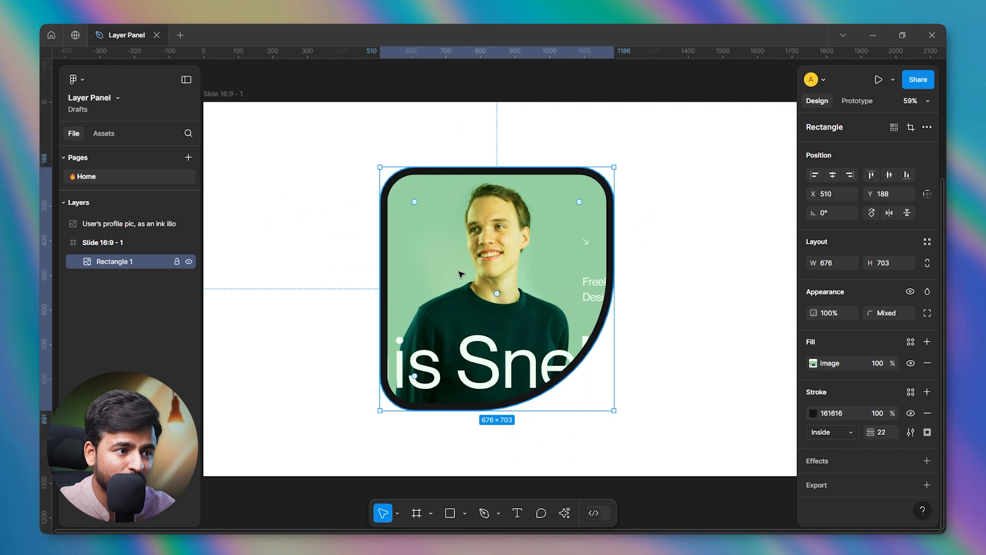
scroll(460, 272, "down", 1)
left_click(821, 434)
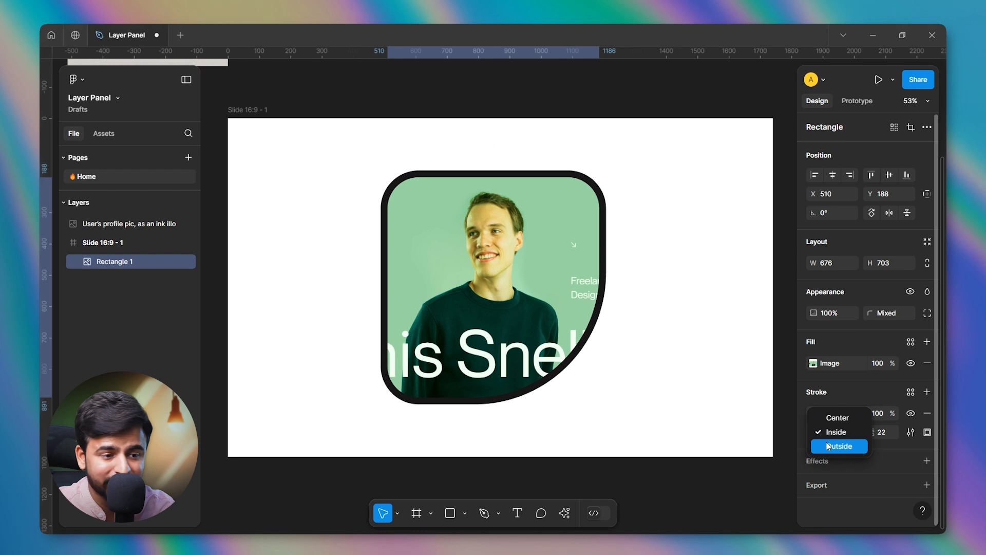
left_click(839, 446)
scroll(471, 189, "down", 1)
scroll(471, 189, "up", 3)
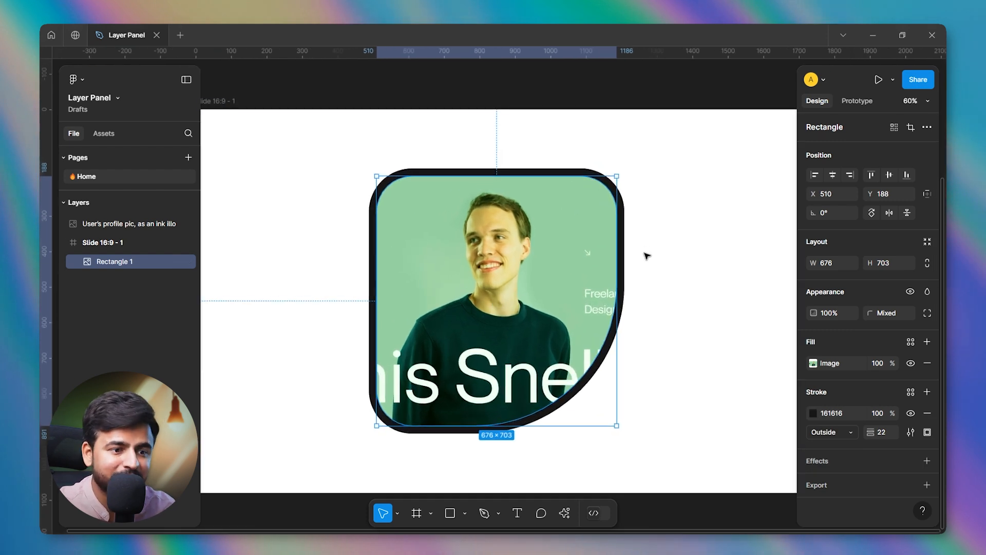
scroll(539, 274, "down", 3)
Try the Dash stroke style with a dash length of 30, using the square and round dash caps.
left_click(909, 433)
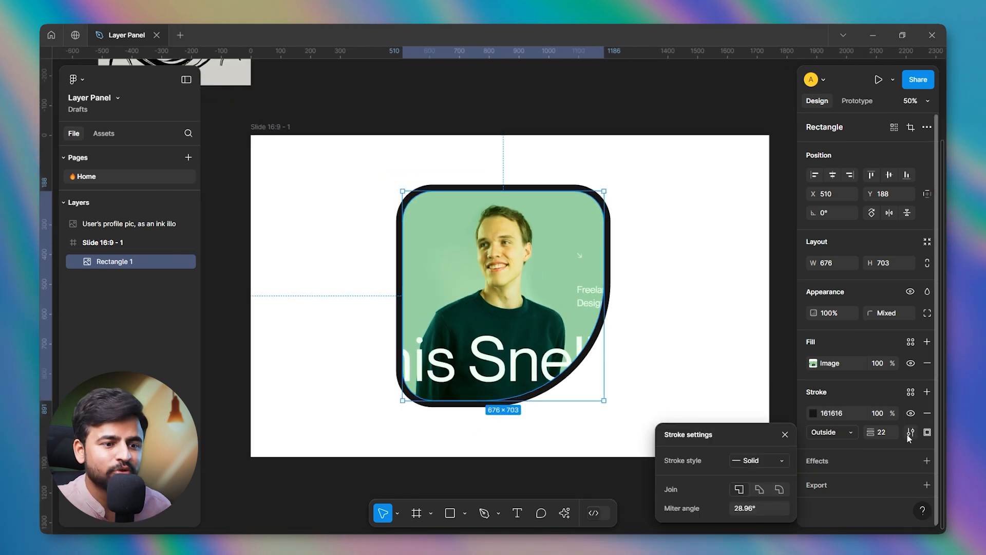
left_click_drag(723, 433, 705, 244)
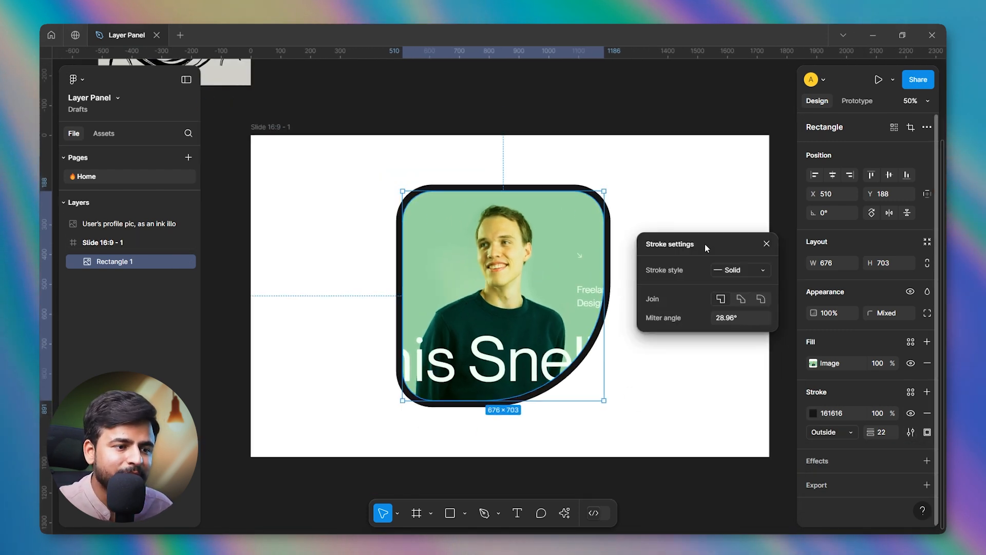
left_click(750, 275)
left_click(751, 283)
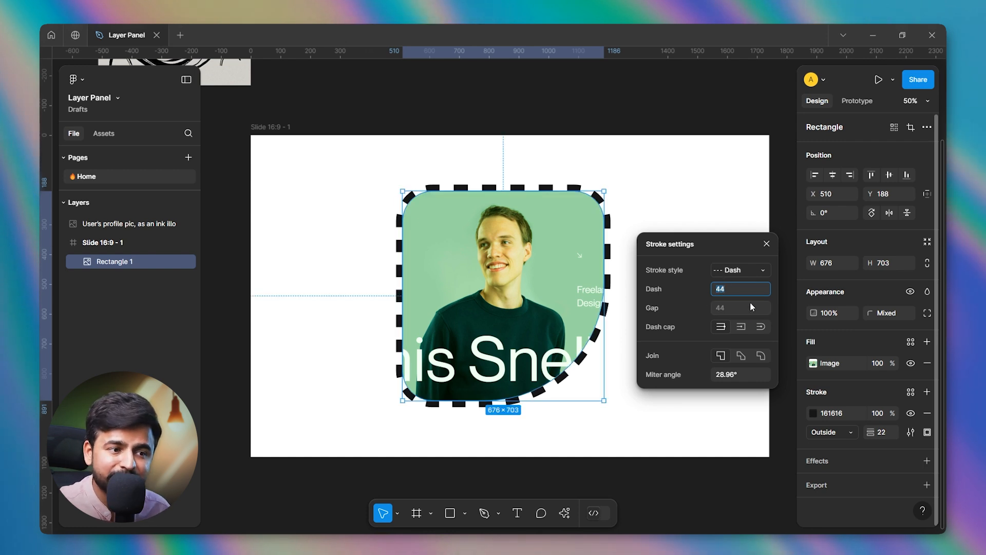
type("30")
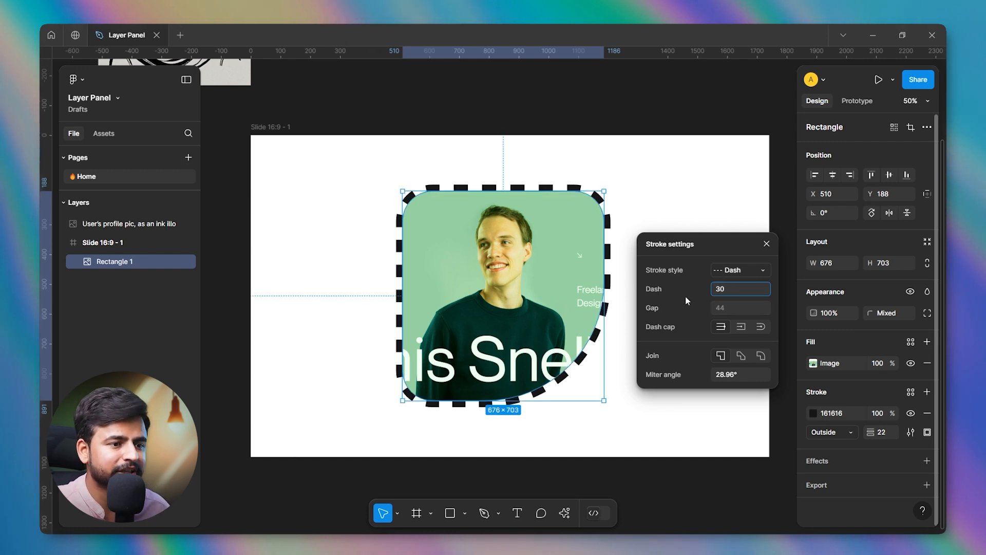
key("Return")
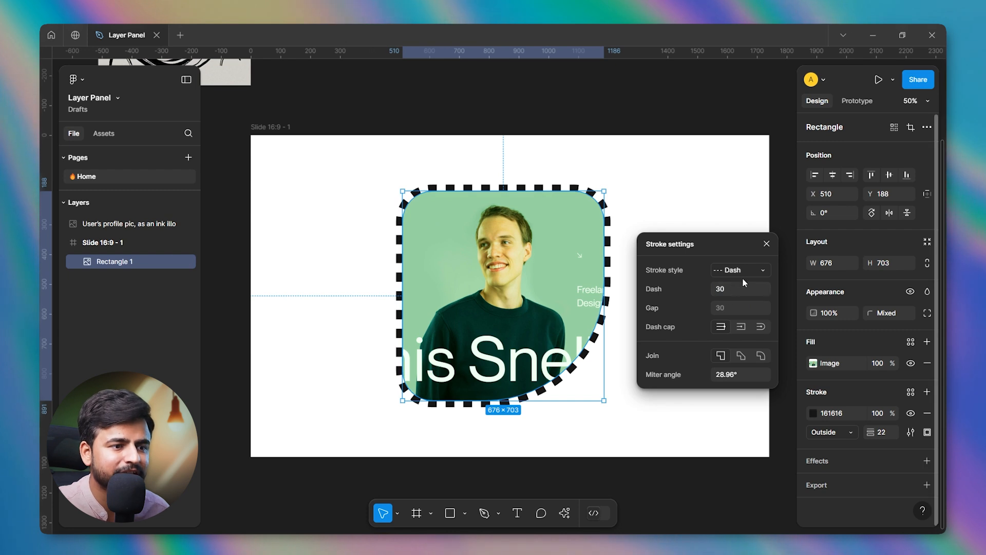
left_click(741, 327)
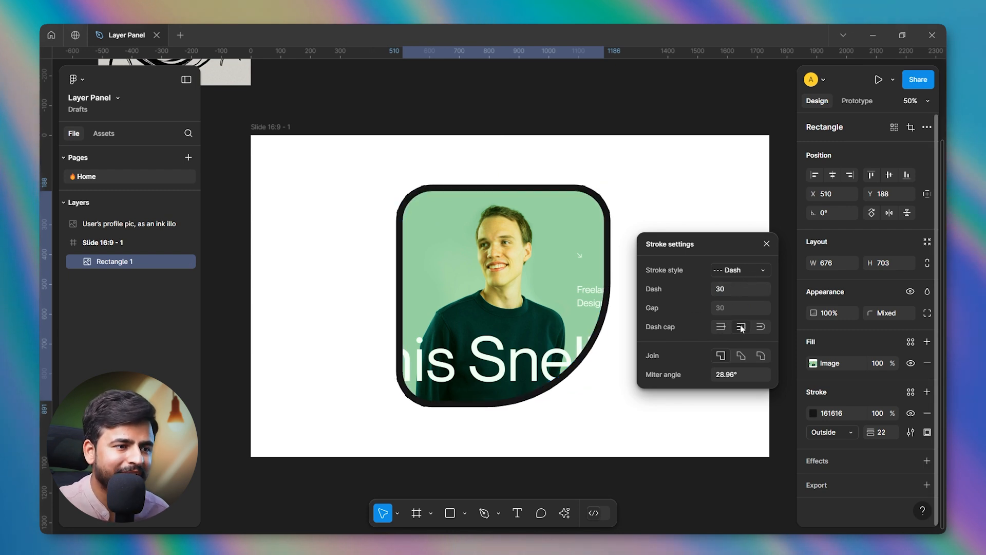
left_click(761, 327)
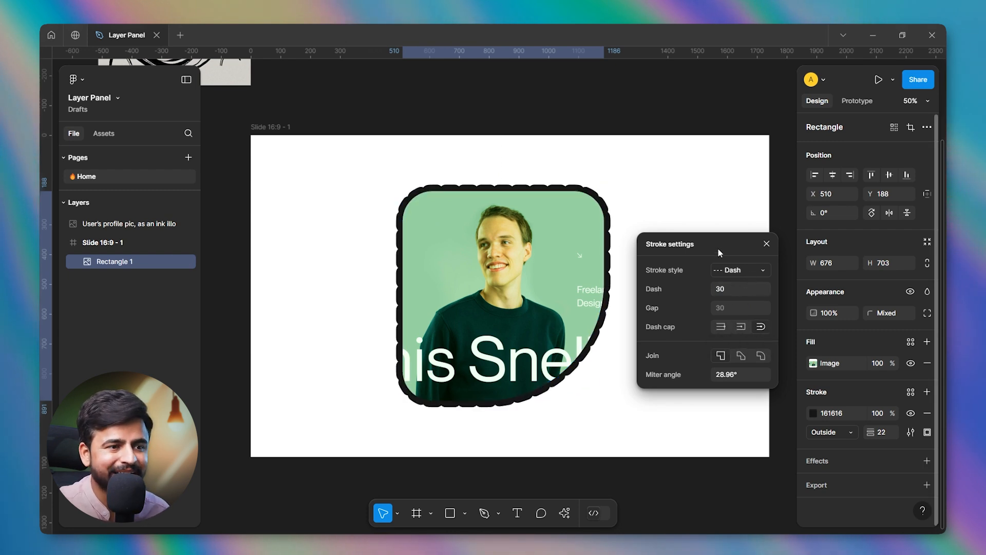
Return the stroke style to Solid and give the stroke a round corner join.
left_click(734, 272)
left_click(740, 257)
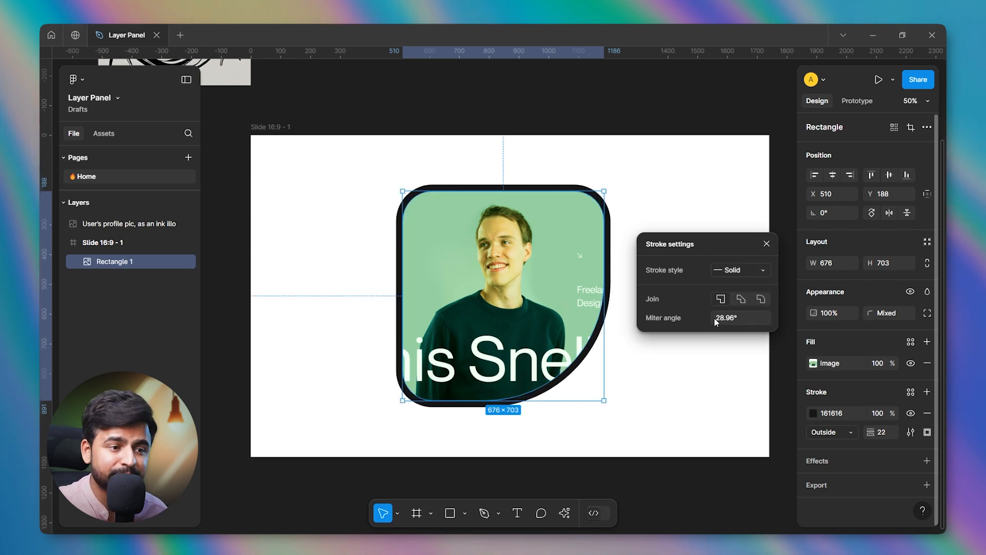
left_click(759, 300)
left_click(766, 243)
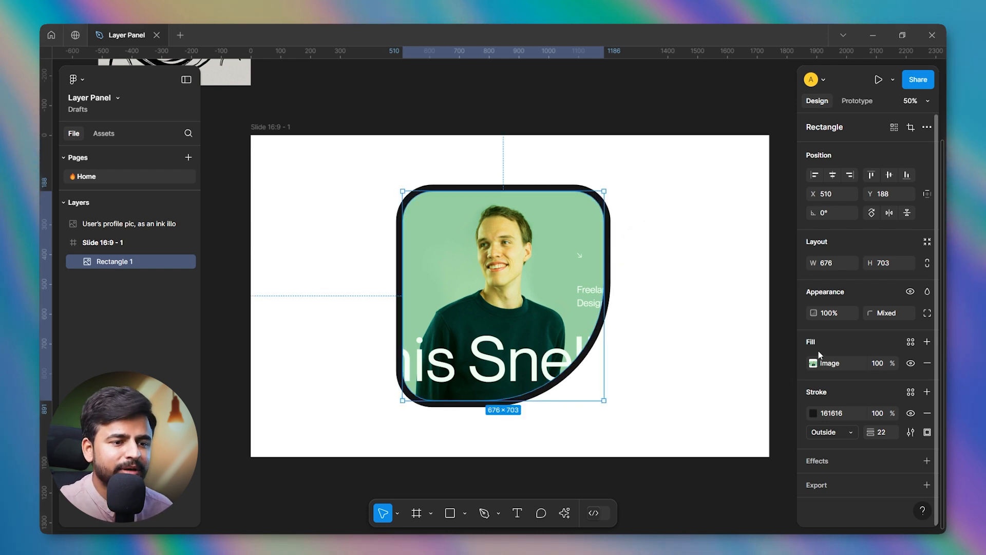
Limit the rectangle's stroke to its top side only.
left_click(927, 432)
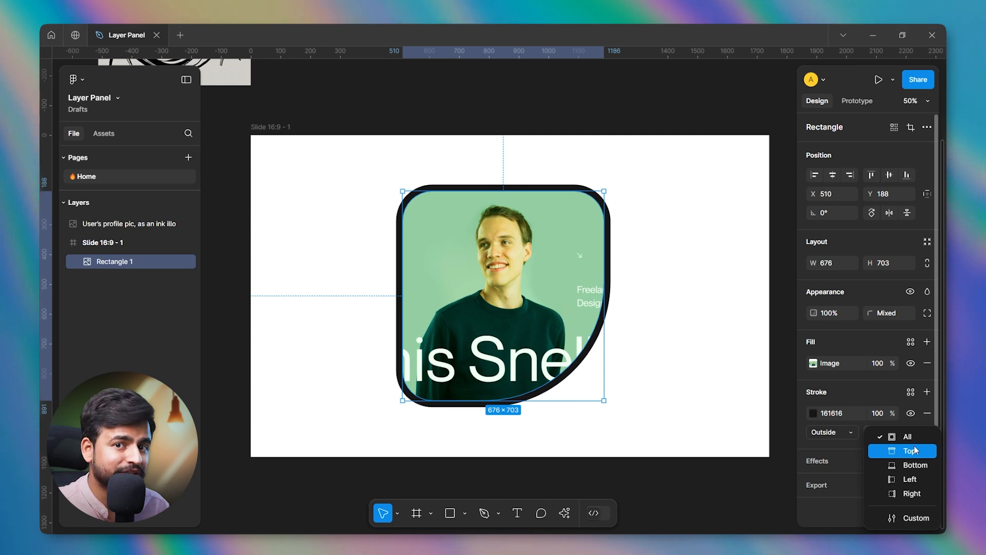
left_click(914, 451)
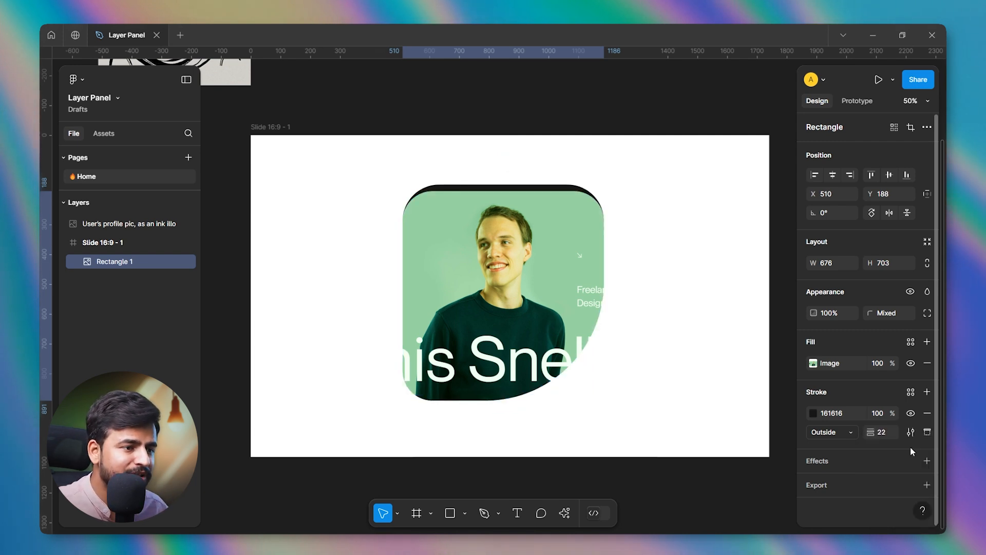
Limit the rectangle's stroke to its bottom side only.
left_click(666, 235)
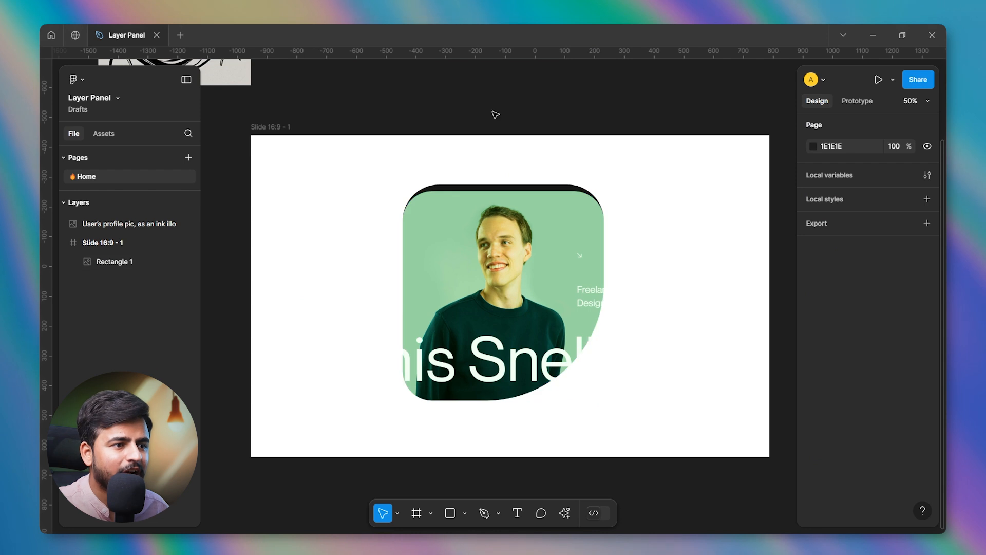
left_click(506, 216)
left_click(929, 432)
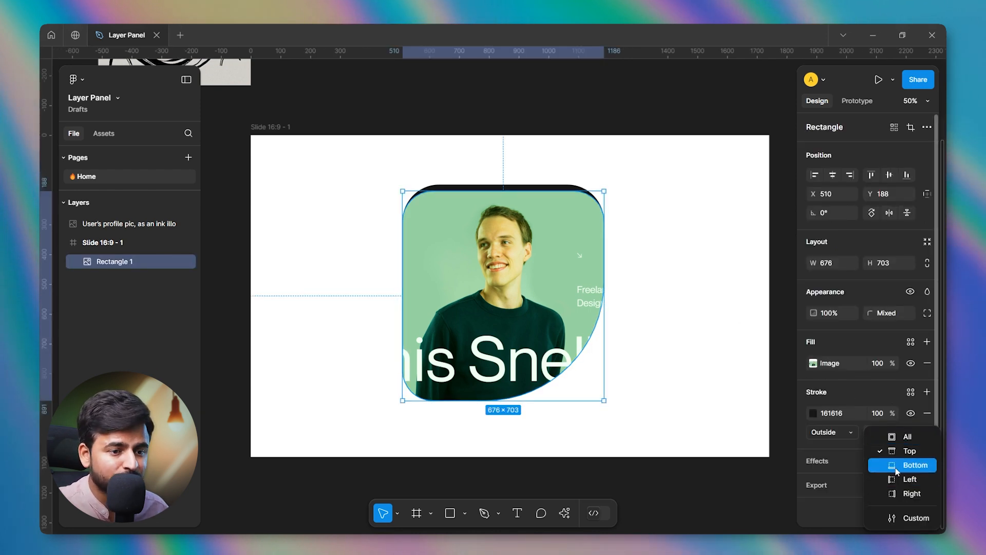
left_click(915, 465)
left_click(738, 335)
left_click(580, 320)
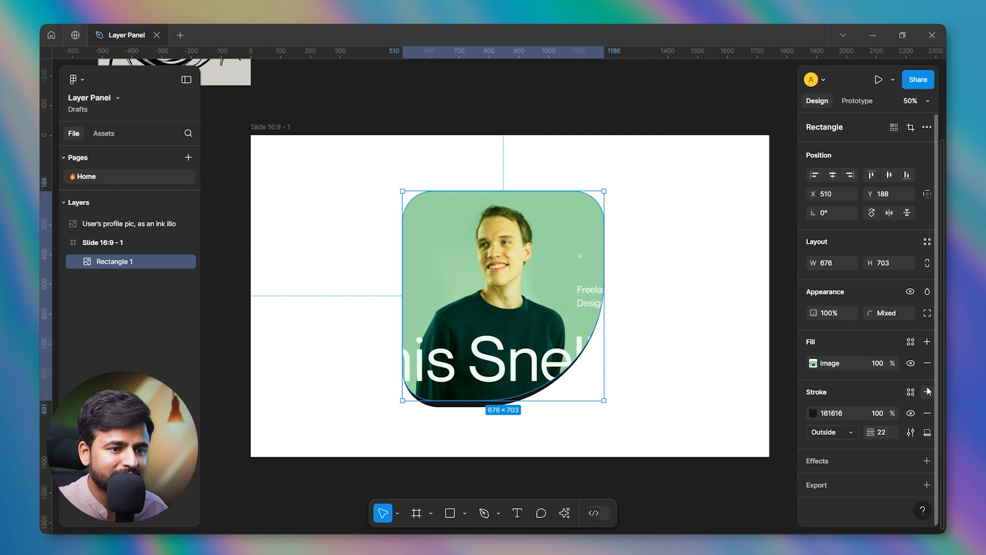
left_click(926, 432)
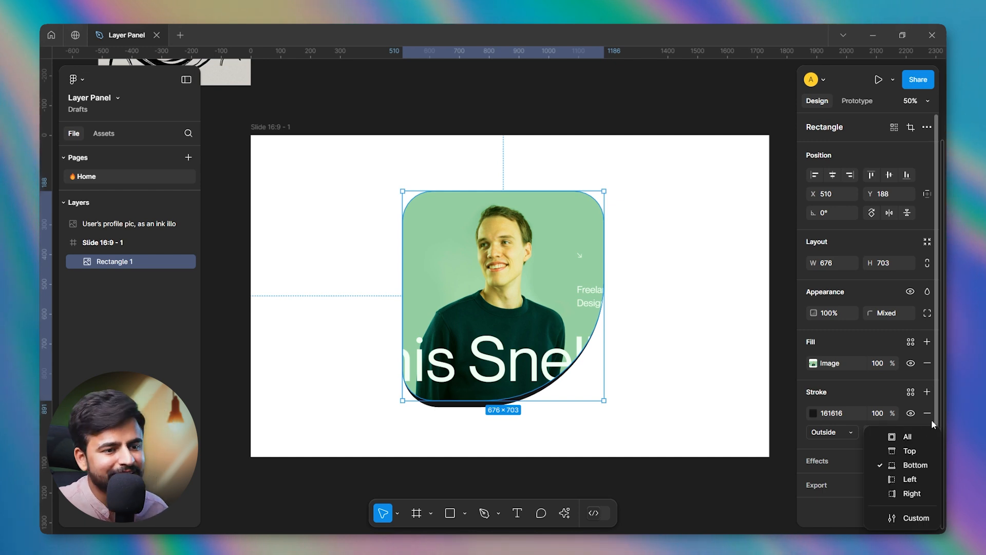
left_click(933, 423)
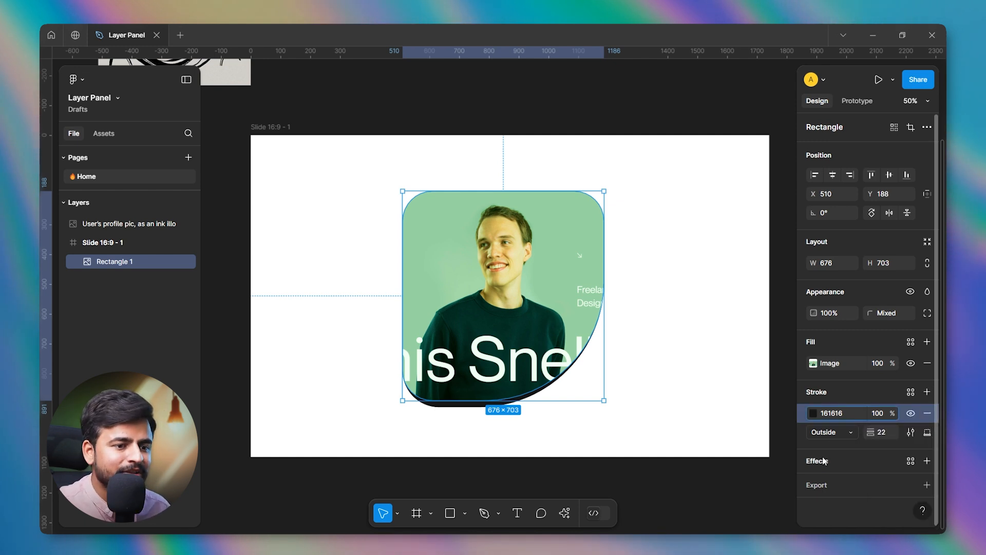
left_click(751, 365)
left_click(546, 277)
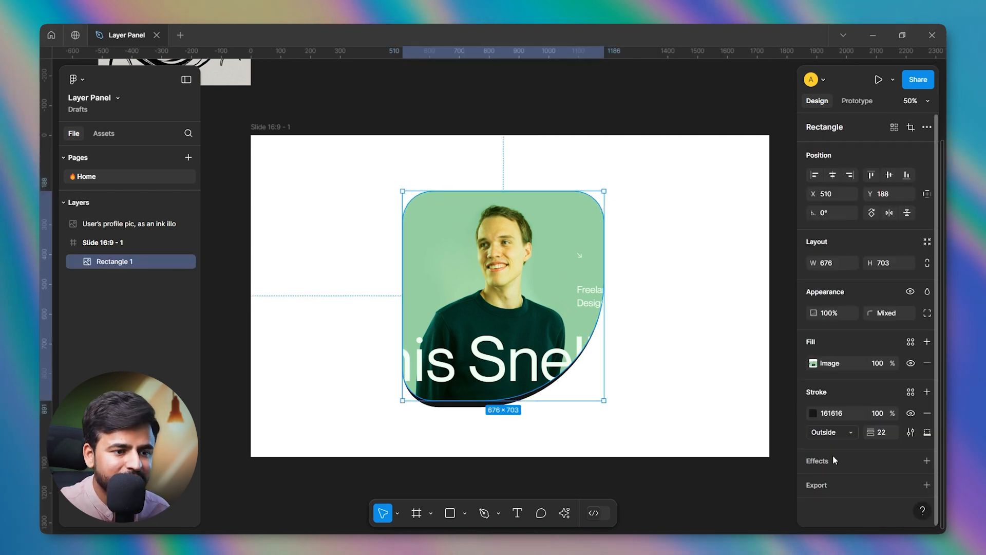
Add a drop shadow to the rectangle with X 24, Y 25, blur 43.3, spread 5 and color 1A0F0F at 25%.
left_click(825, 469)
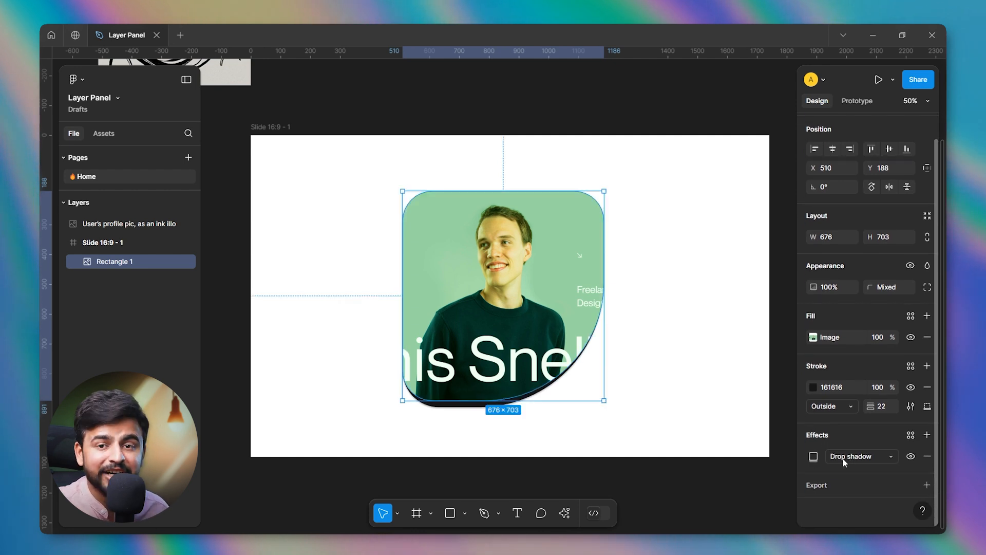
left_click(814, 457)
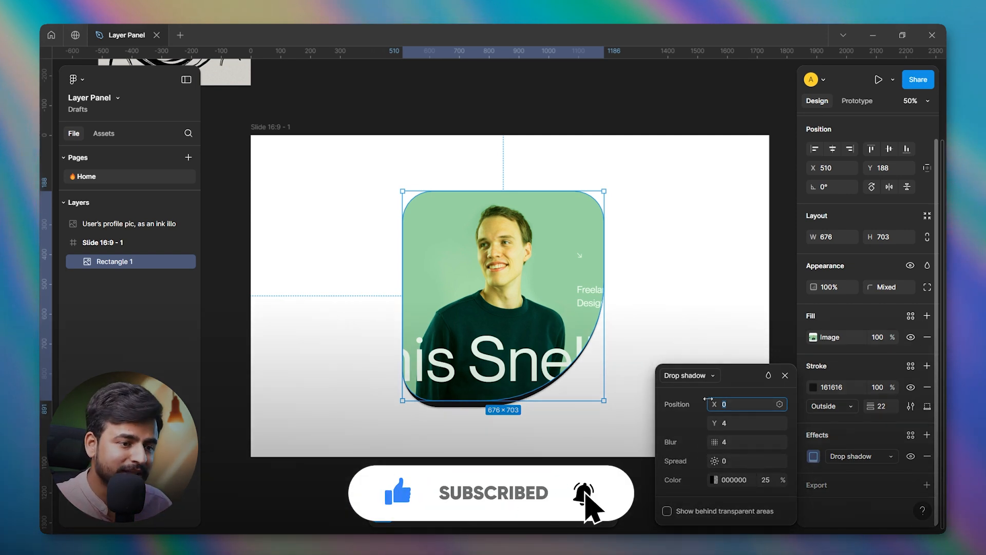
left_click_drag(714, 398, 771, 460)
left_click(765, 479)
left_click(713, 479)
mouse_move(592, 280)
left_mouse_down()
mouse_move(540, 192)
mouse_move(534, 245)
mouse_move(572, 359)
left_mouse_up()
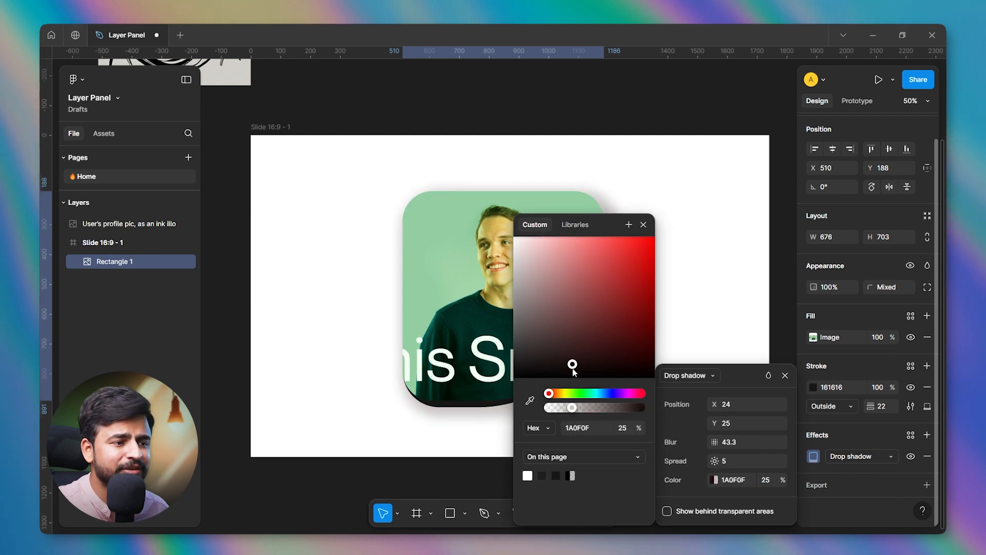
left_click(643, 224)
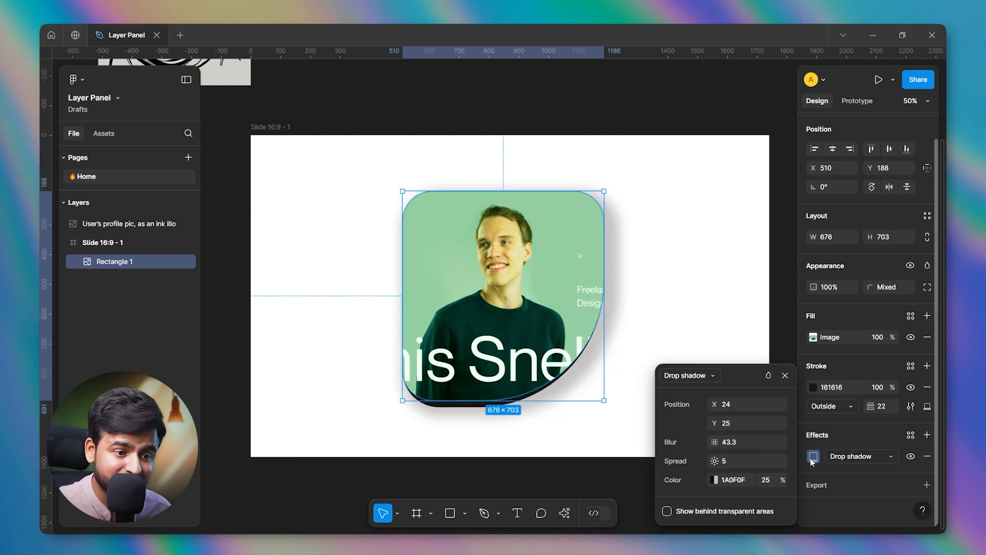
Try the Inner shadow and Layer blur effect types on the rectangle and vary the layer blur amount.
left_click(704, 380)
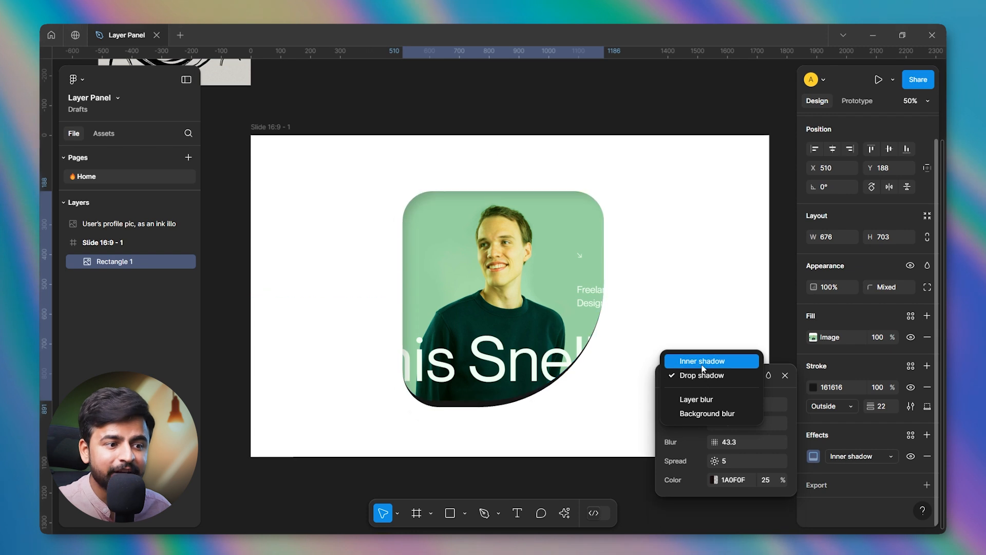
left_click(702, 361)
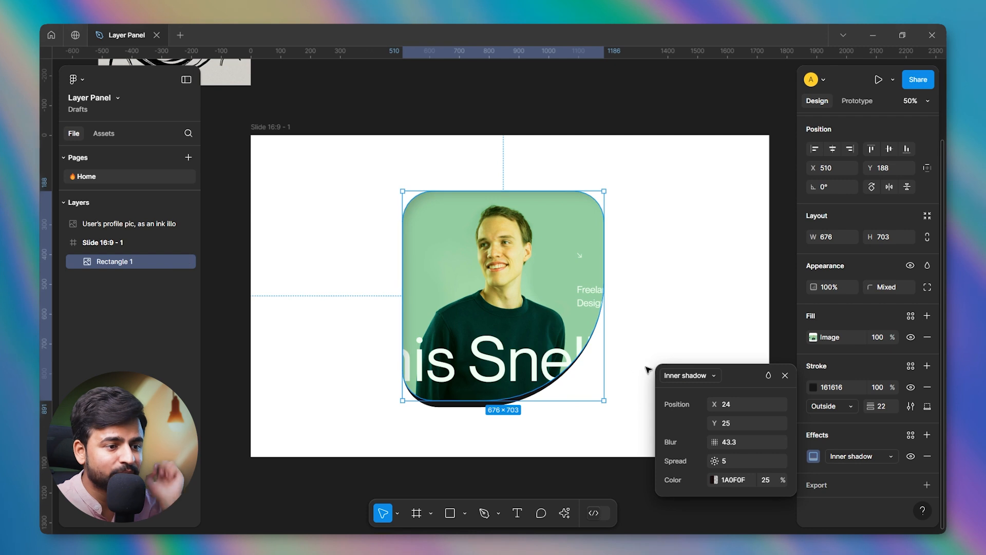
left_click(678, 376)
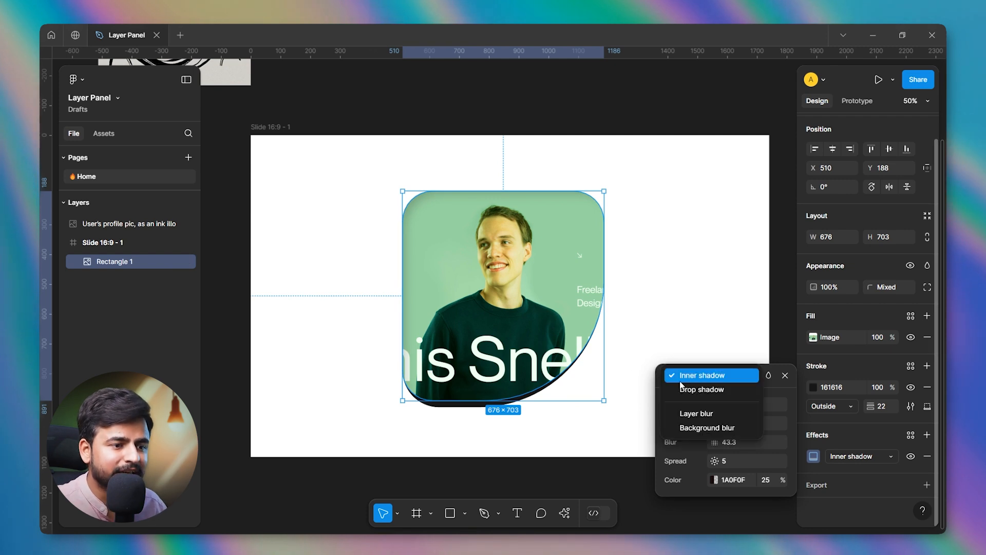
left_click(693, 419)
left_click(717, 402)
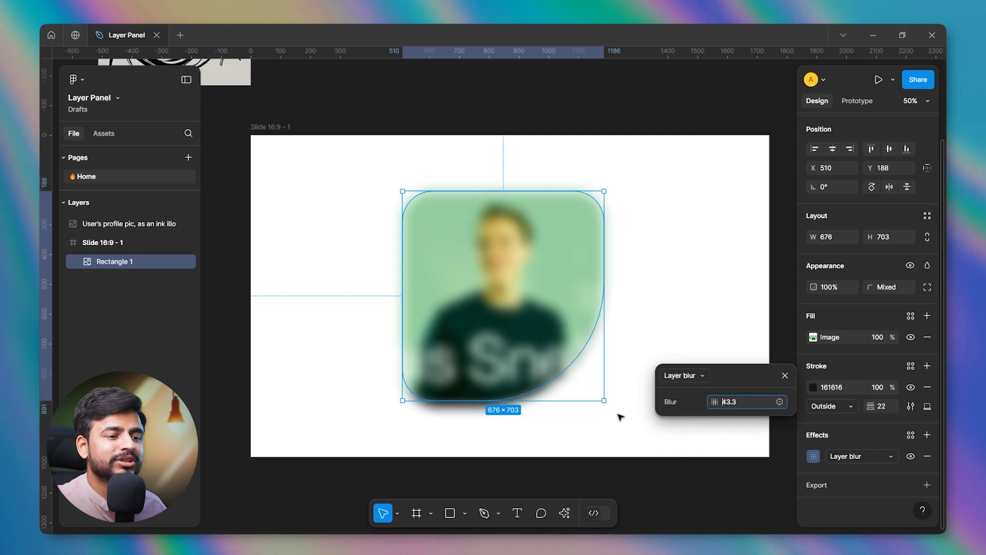
left_click_drag(706, 402, 575, 382)
Give the group a Background blur of about 55.8 and move the group to X 486, Y 160.
left_click(698, 381)
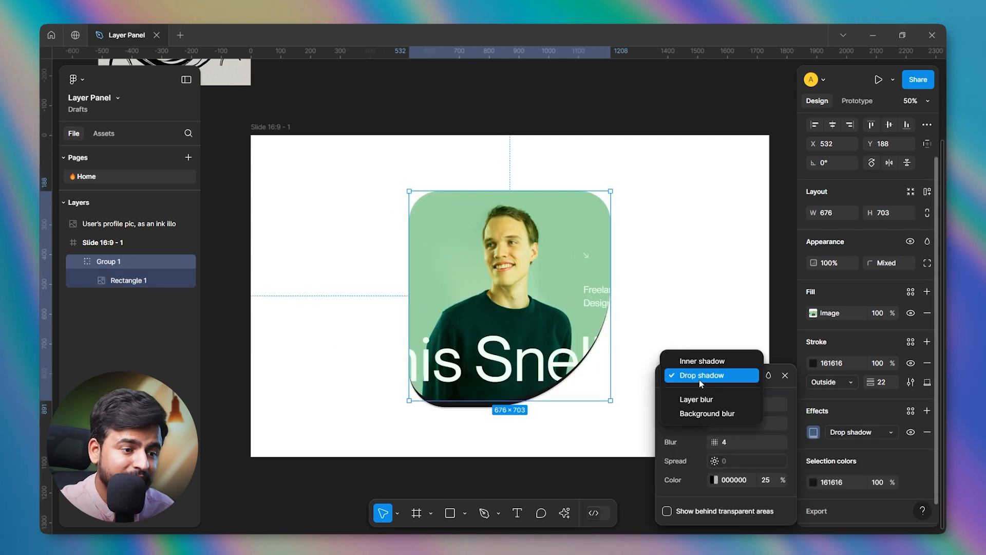
left_click(689, 414)
left_click_drag(516, 300, 501, 291)
left_click_drag(714, 402, 114, 318)
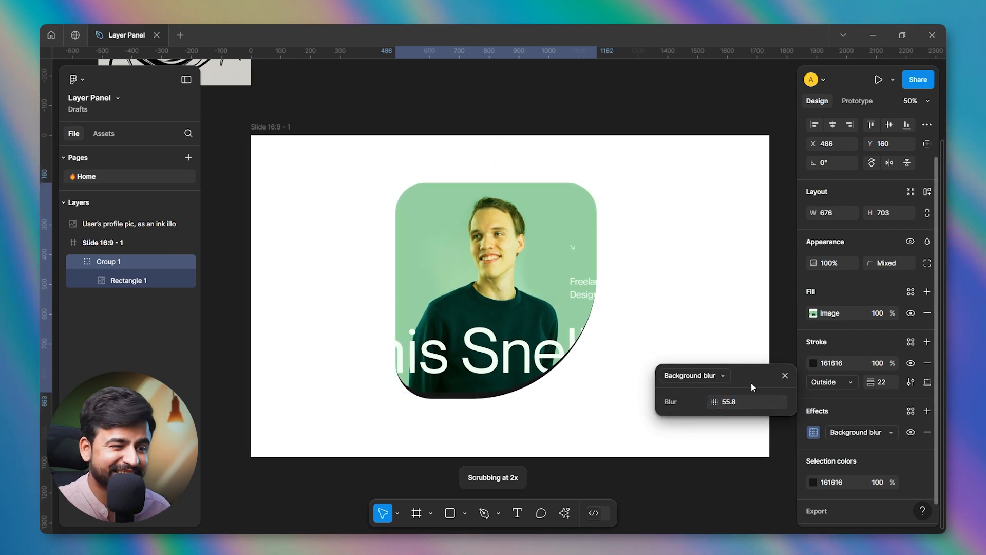
Remove the Background blur effect from the group.
left_click(786, 375)
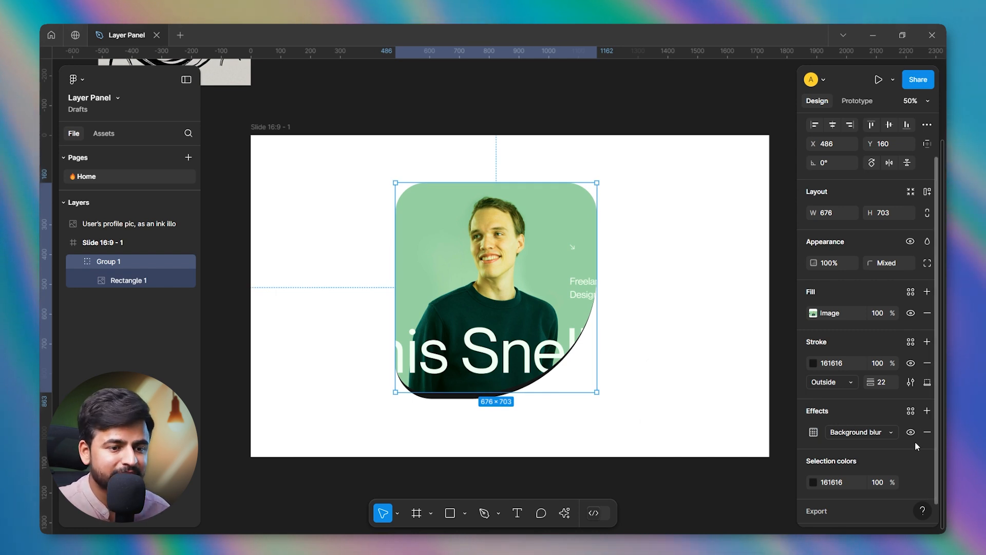
left_click(927, 432)
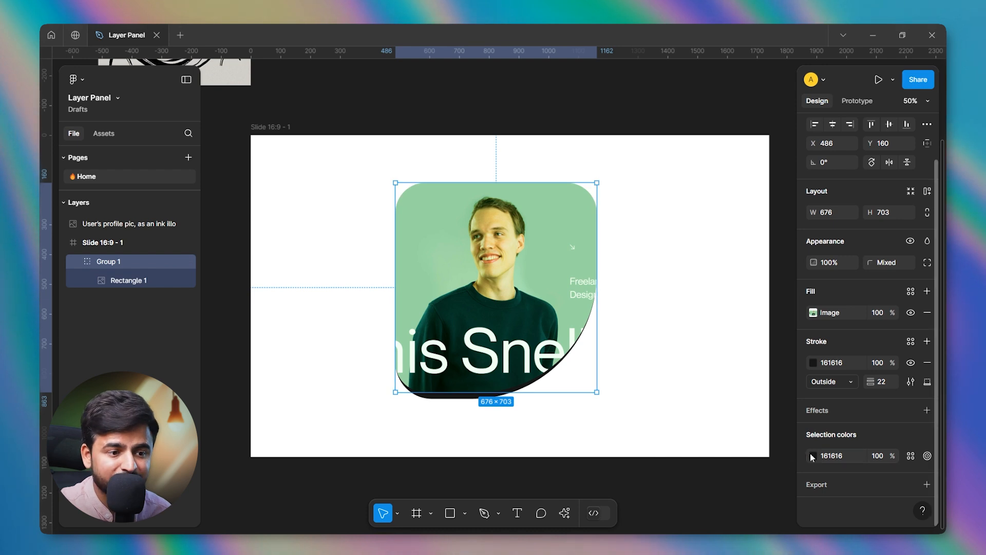
left_click(783, 439)
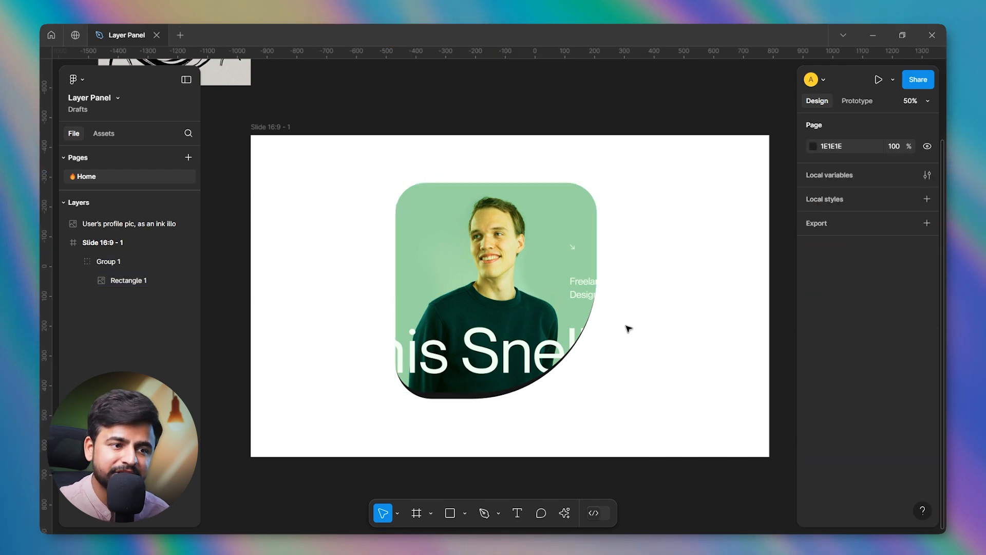
Change the group's selection color to FF7373 at 44% opacity.
left_click(472, 293)
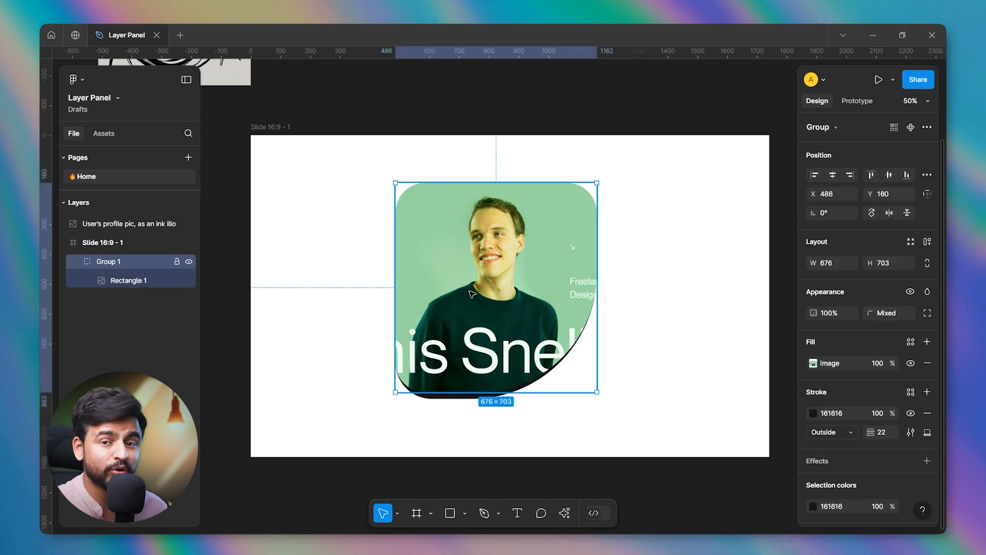
scroll(911, 455, "down", 2)
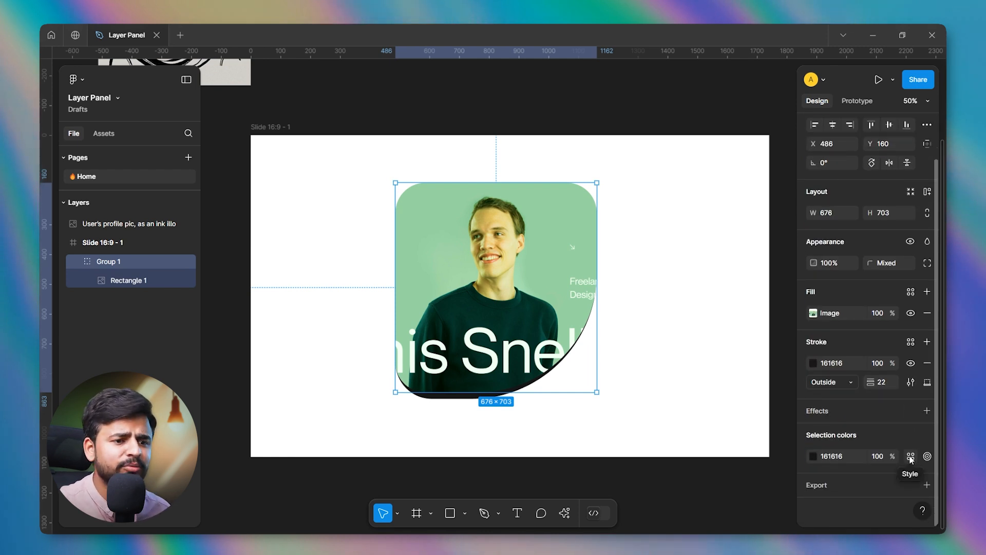
left_click(813, 457)
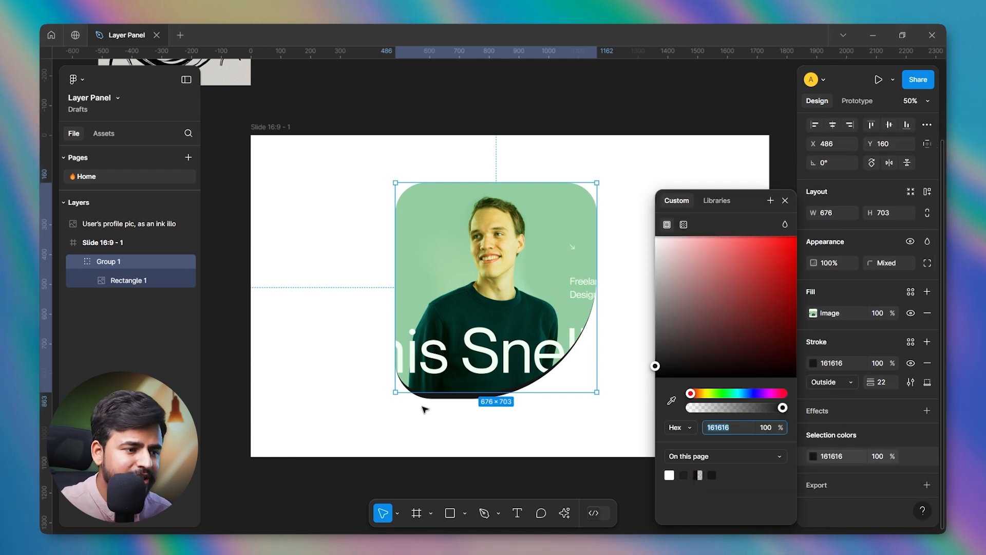
mouse_move(753, 282)
left_mouse_down()
mouse_move(768, 217)
mouse_move(733, 226)
left_mouse_up()
left_click_drag(709, 407, 733, 407)
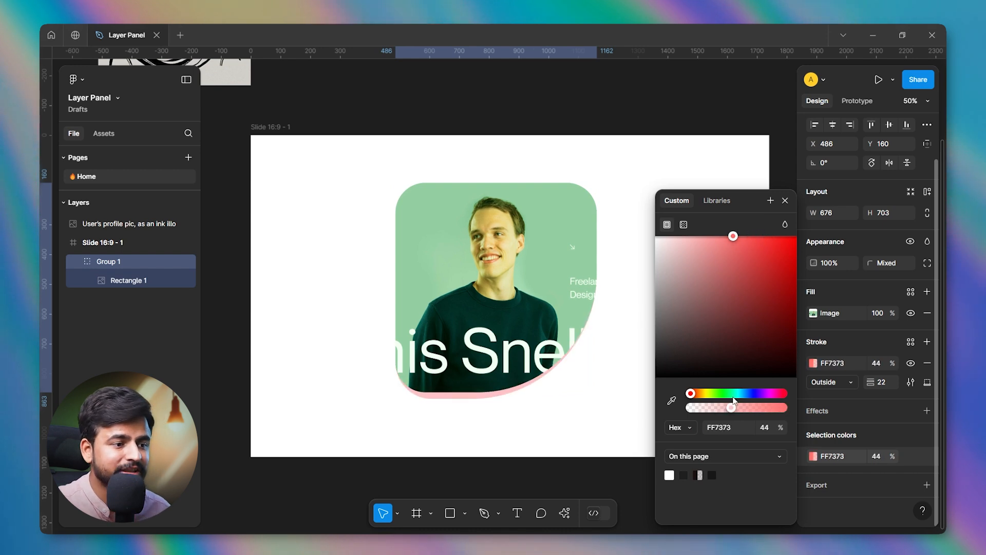
Change the group's selection color to turquoise 5EFFF2 at 100% opacity.
left_click(735, 393)
mouse_move(730, 251)
left_mouse_down()
mouse_move(730, 202)
mouse_move(744, 224)
left_mouse_up()
left_click_drag(718, 410, 782, 408)
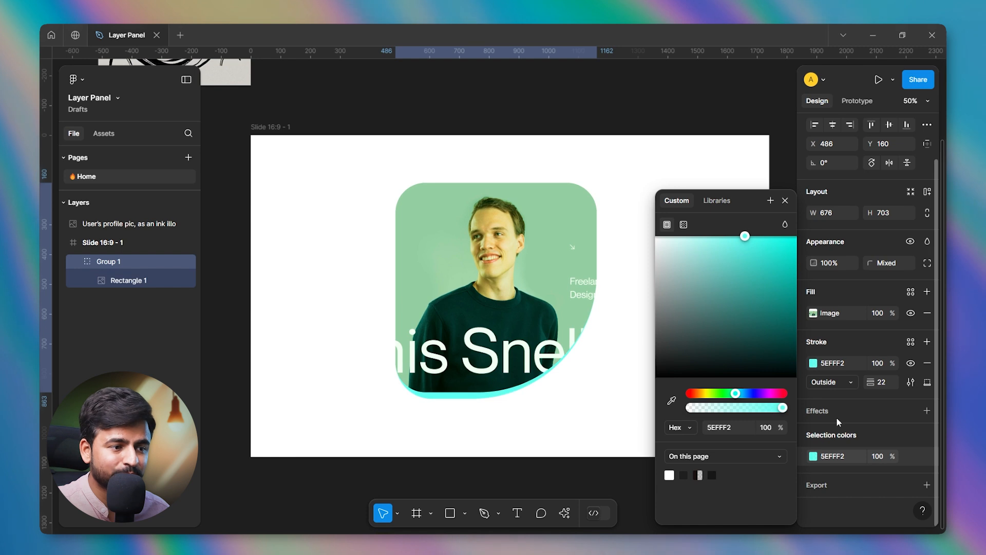
Set the group's selection color to near-black 191919.
left_click_drag(744, 268, 647, 366)
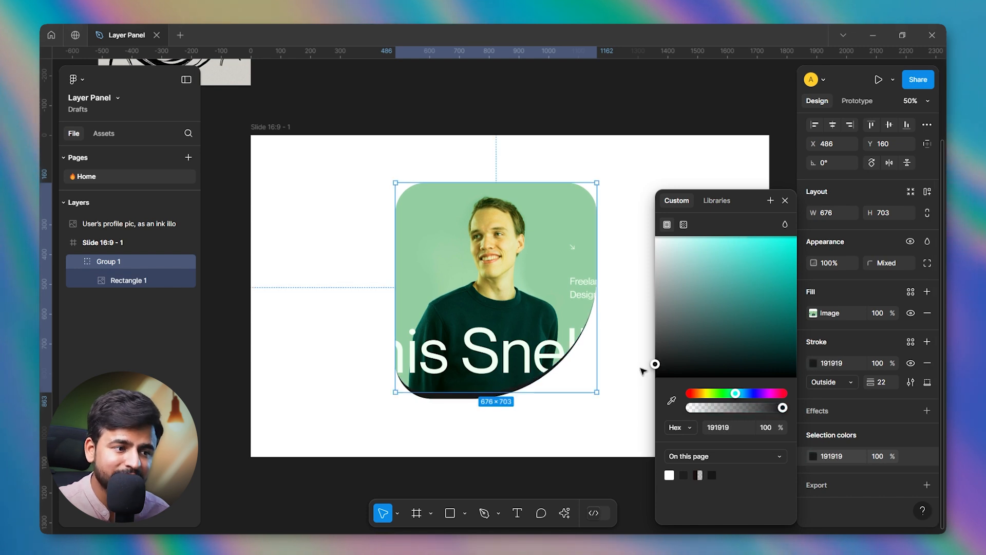
left_click(785, 201)
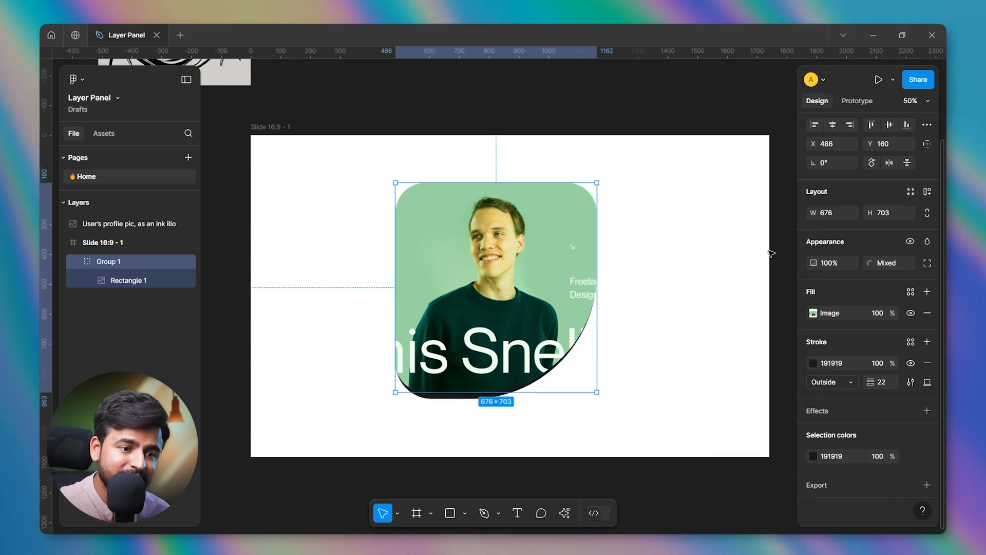
left_click(658, 278)
Add an export setting to the group and to the Slide 16:9 - 1 frame, and show the frame's export preview.
left_click(546, 289)
scroll(815, 393, "down", 3)
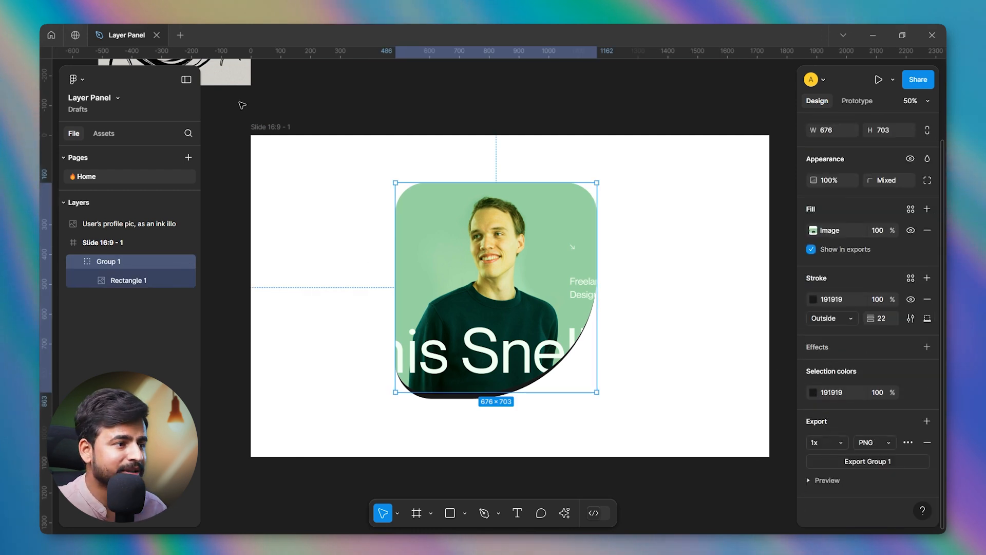
left_click(263, 126)
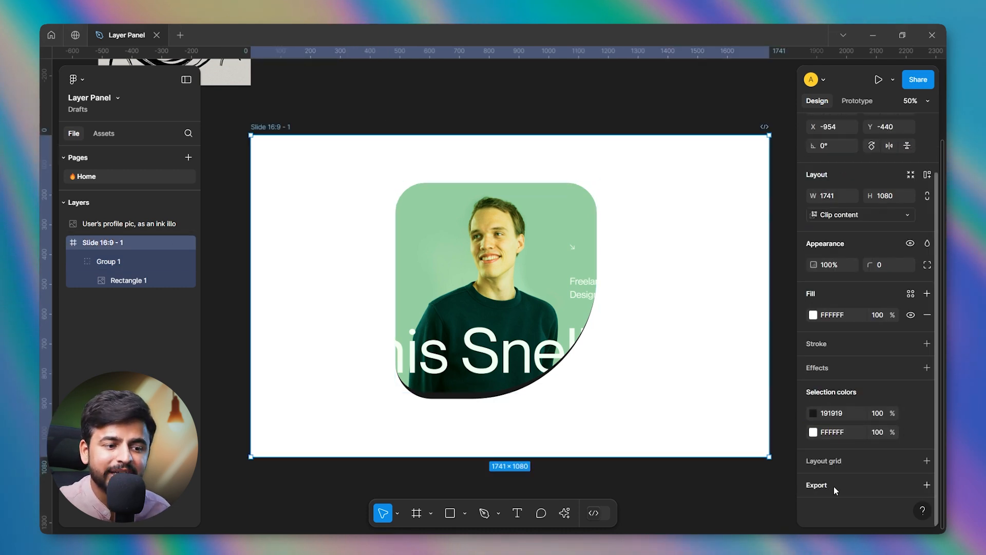
left_click(926, 484)
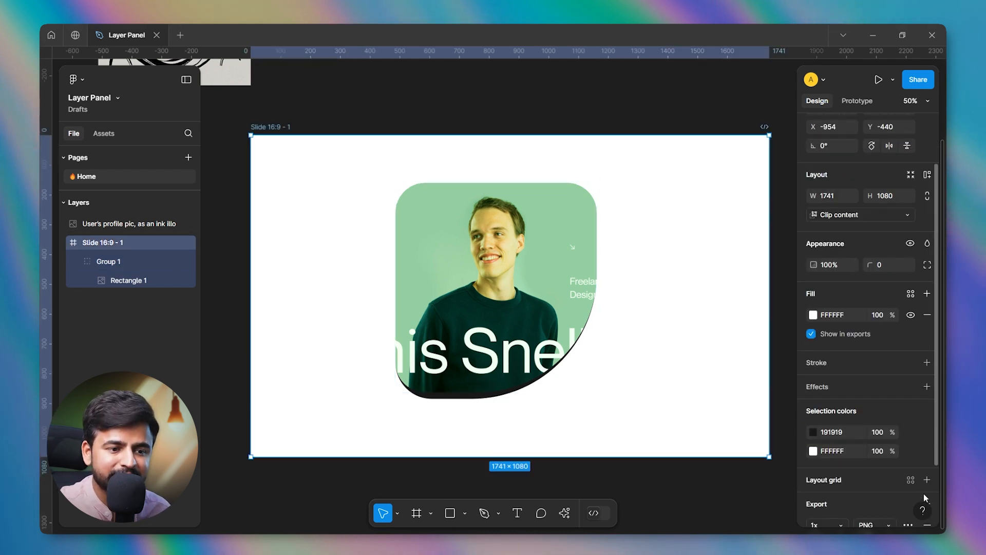
scroll(863, 478, "down", 2)
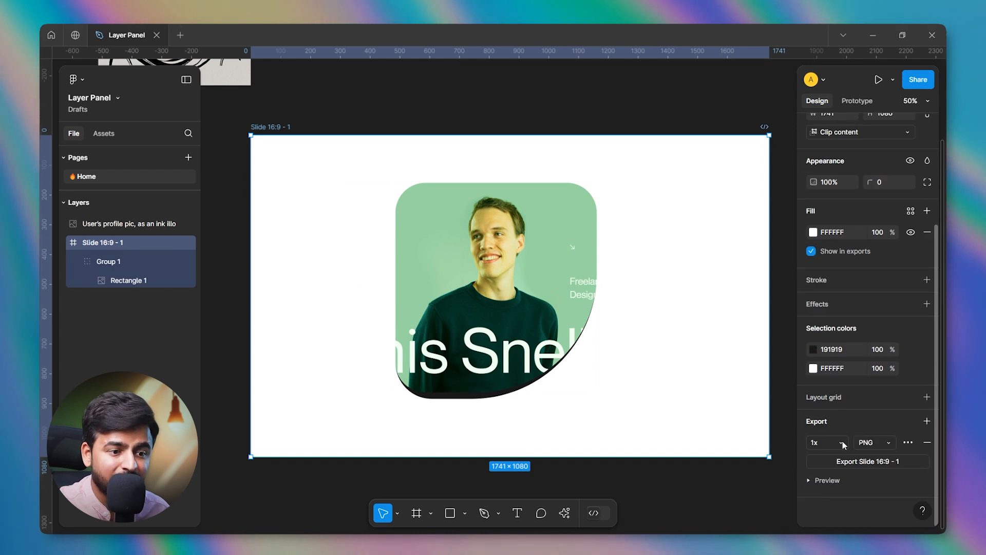
left_click(828, 480)
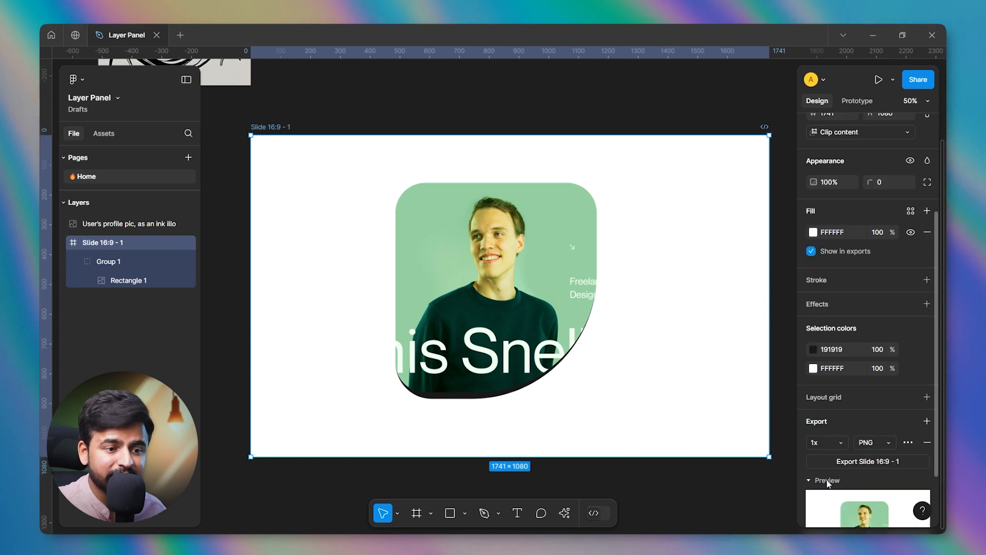
scroll(837, 478, "down", 3)
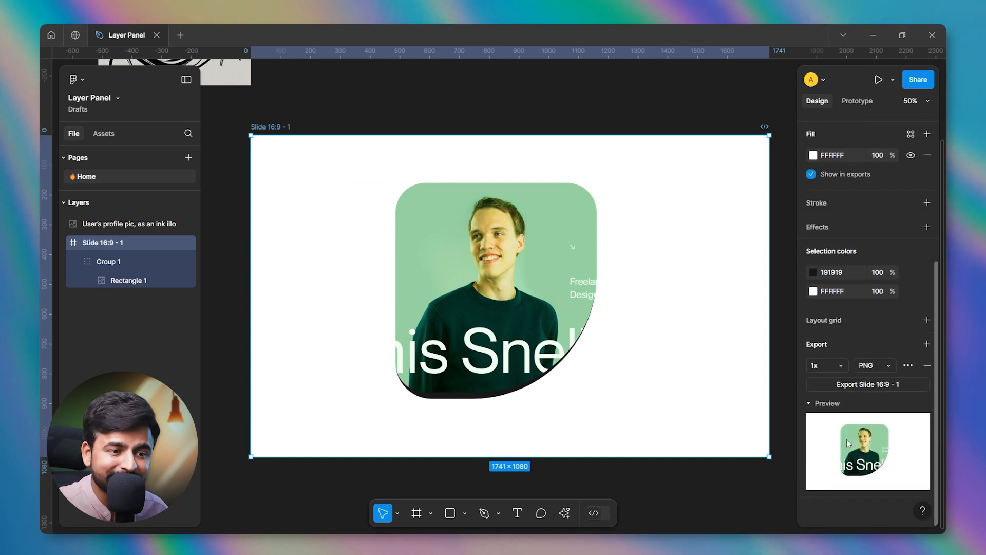
Try JPG and SVG as the slide frame's export format and leave it at JPG.
left_click(879, 369)
left_click(879, 380)
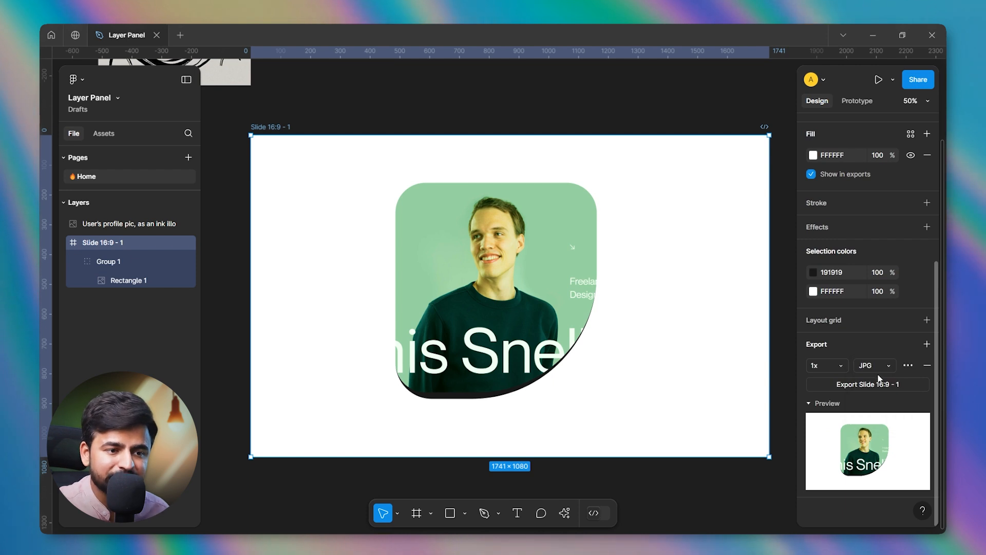
left_click(880, 367)
left_click(881, 381)
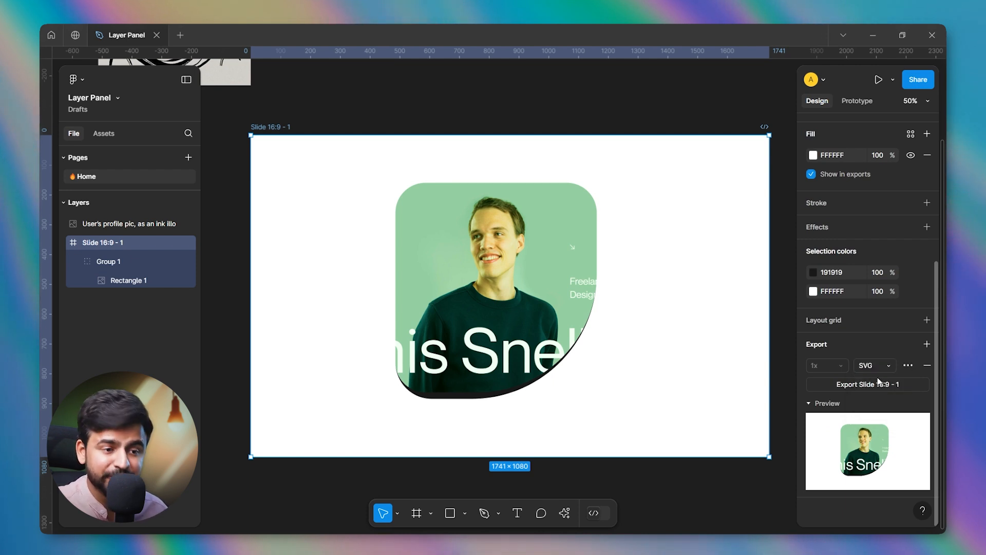
left_click(881, 364)
left_click(879, 354)
Set the slide frame's export scale to 2x and export Slide 16:9 - 1 as a JPG.
left_click(841, 367)
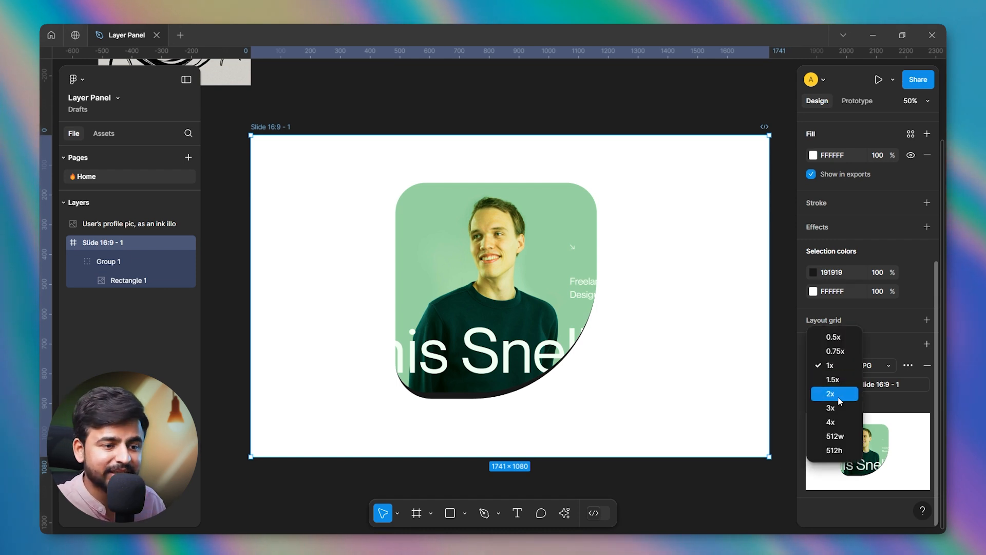
left_click(837, 393)
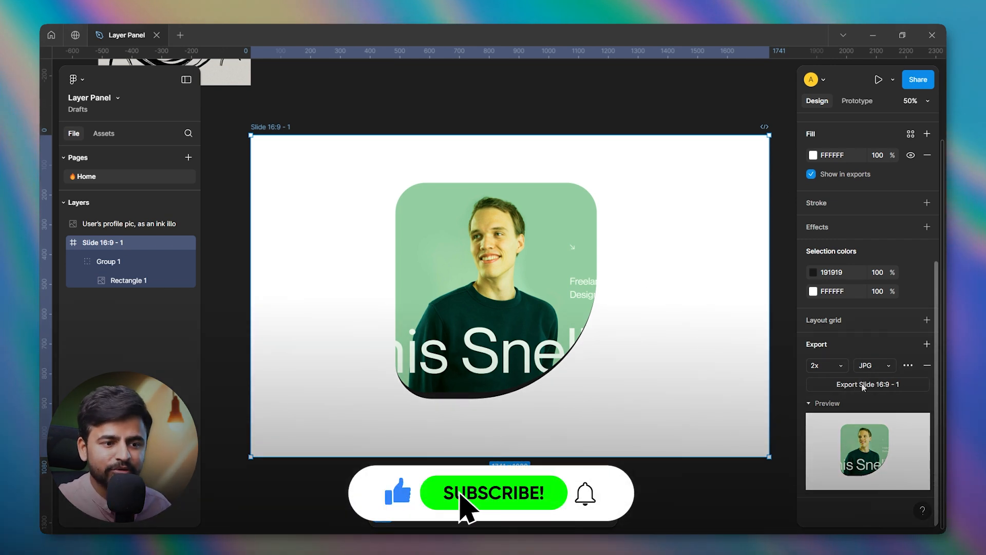
left_click(862, 385)
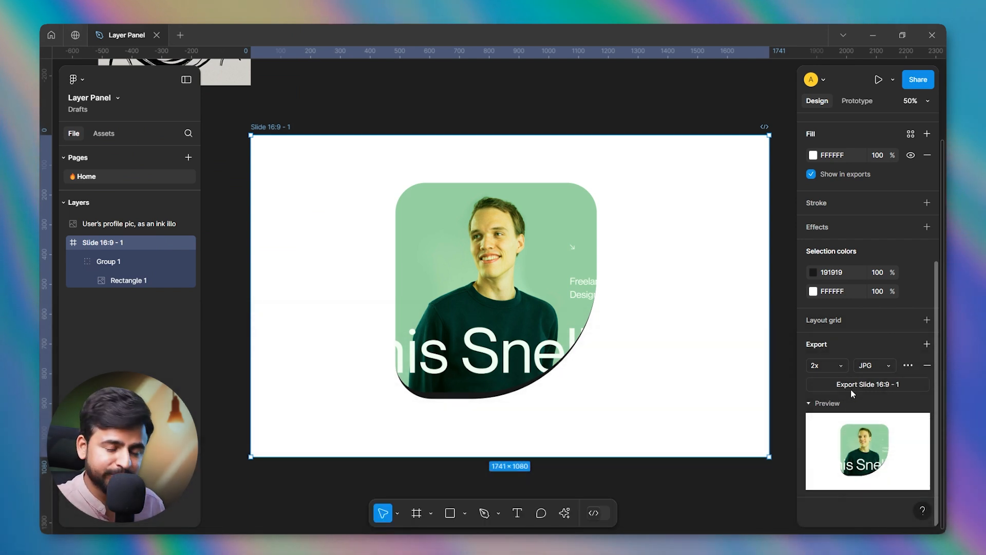
left_click(780, 279)
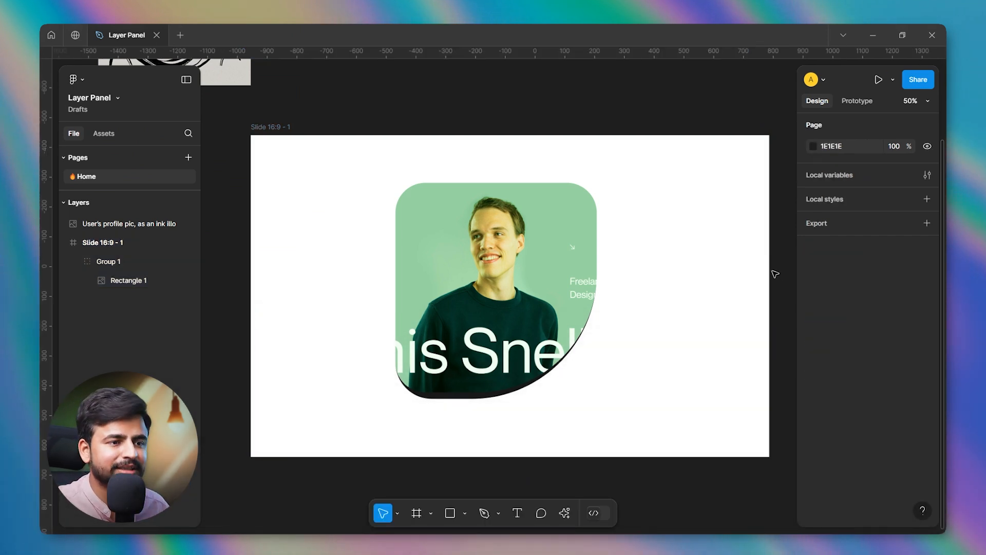
Select the Slide 16:9 - 1 frame and show its prototype options.
left_click(257, 132)
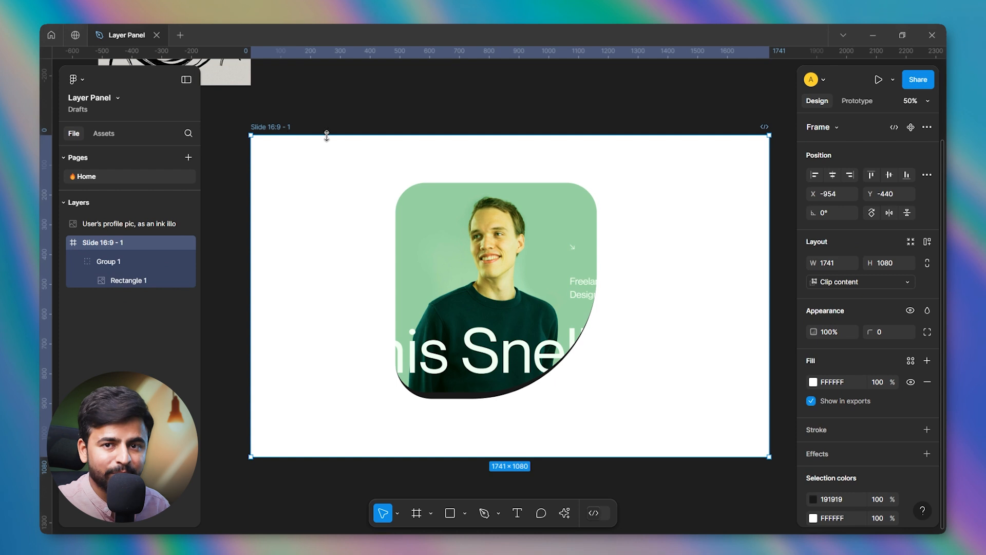
left_click(364, 122)
scroll(365, 122, "down", 2)
left_click(329, 141)
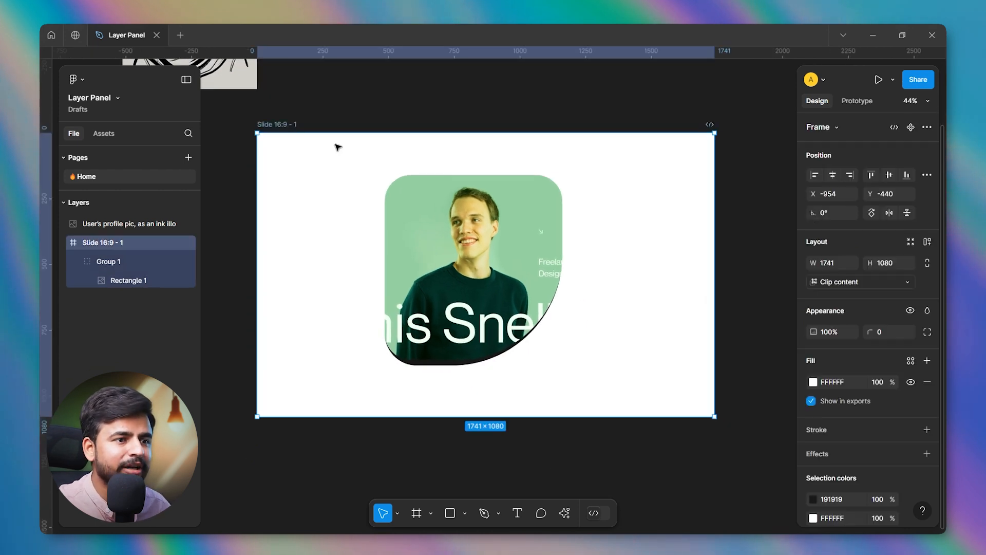
left_click(854, 101)
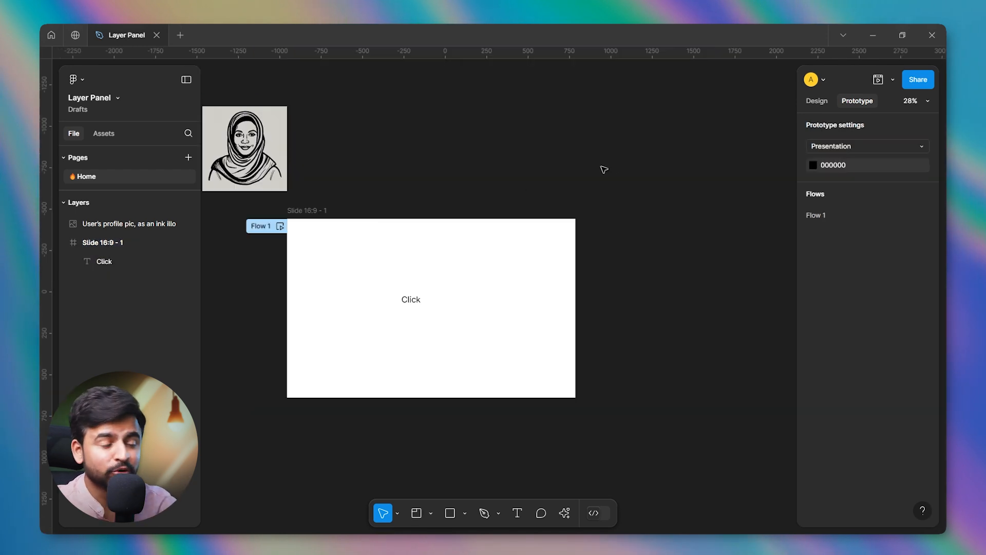
Centre the "Click" text horizontally and vertically within the Slide 16:9 - 1 frame.
left_click(409, 308)
left_click(816, 101)
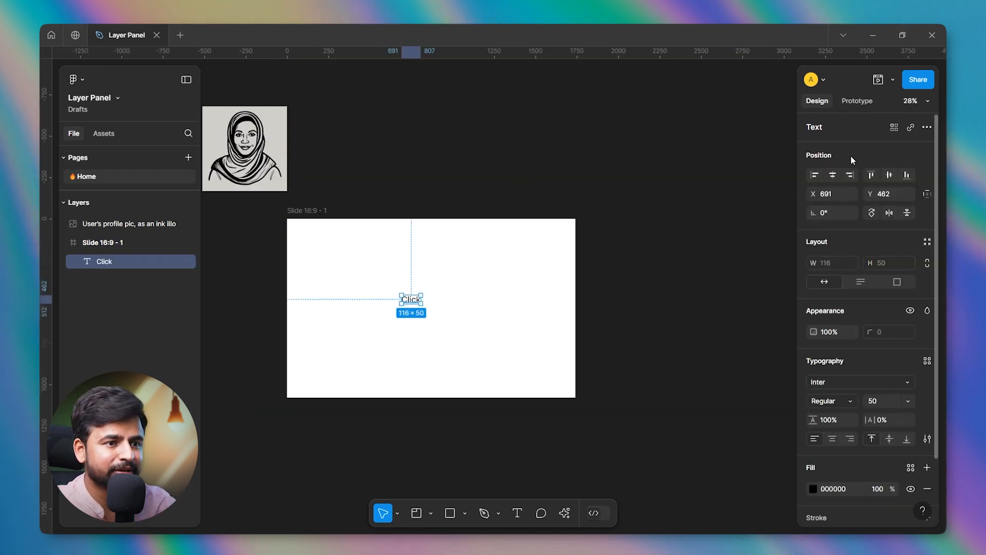
left_click(835, 175)
left_click(891, 175)
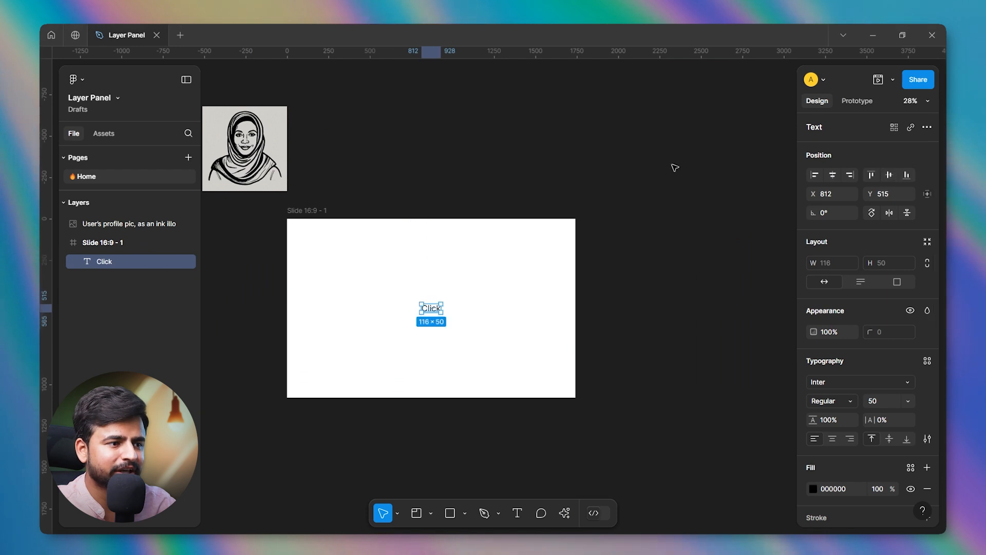
left_click(673, 165)
Duplicate the Slide 16:9 - 1 frame together with its "Click" text.
left_click(416, 262)
left_click(856, 106)
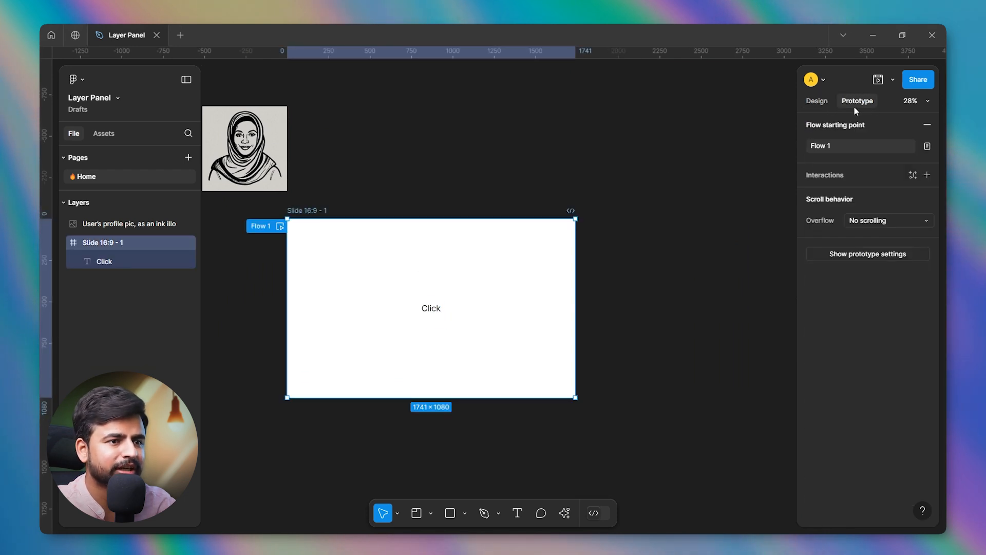
key("ctrl+d")
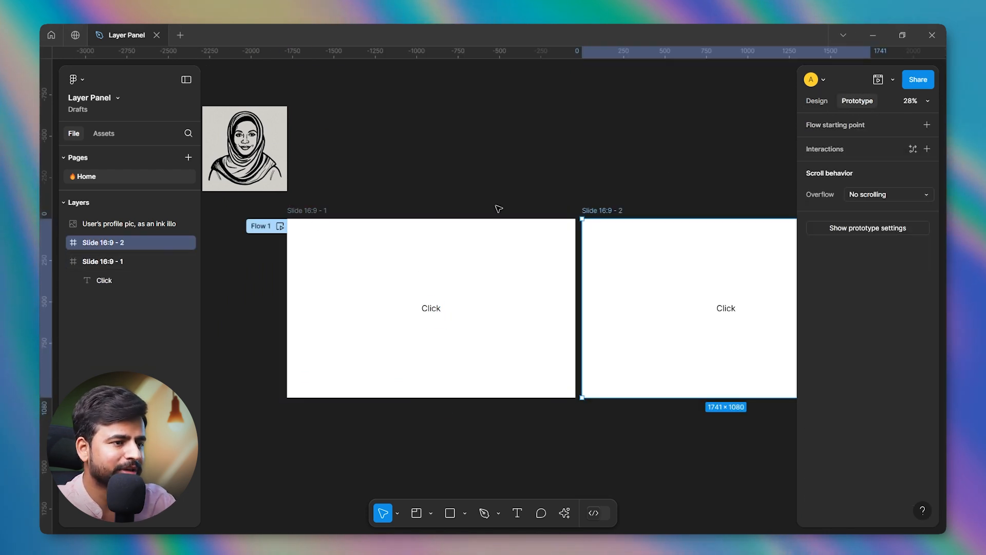
scroll(460, 202, "down", 3)
Change the fill of the duplicated Slide 16:9 - 2 frame to light red FF9898.
left_click(633, 292)
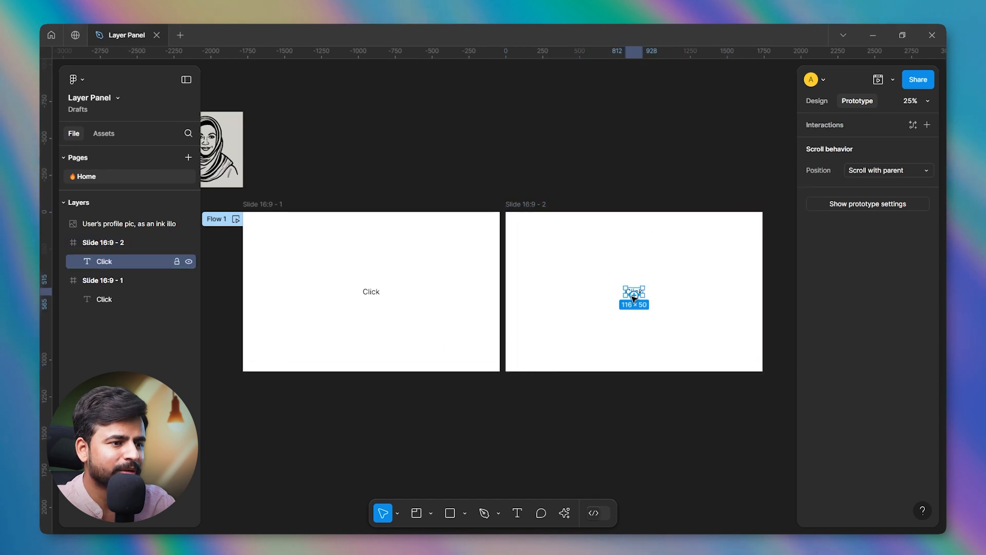
left_click(541, 218)
left_click(816, 101)
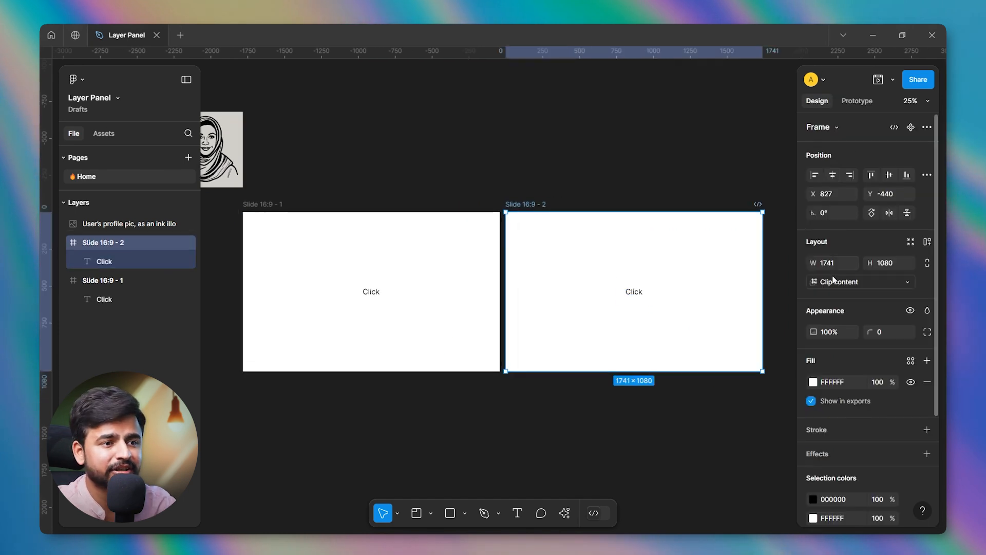
left_click(813, 383)
left_click_drag(714, 259, 712, 236)
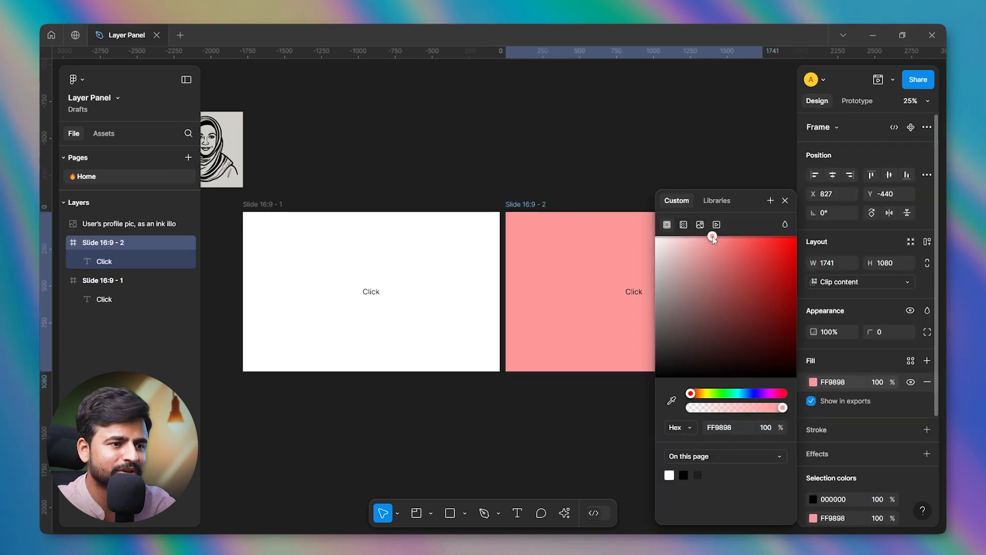
left_click(785, 200)
left_click(690, 131)
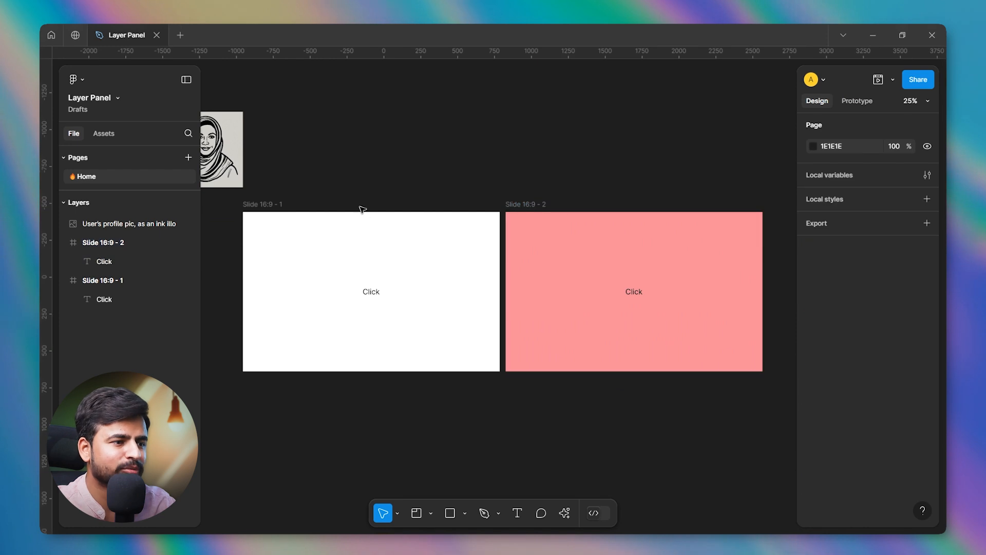
Change the fill of the Slide 16:9 - 1 frame to light green 7CFF8B.
left_click(258, 205)
left_click(813, 382)
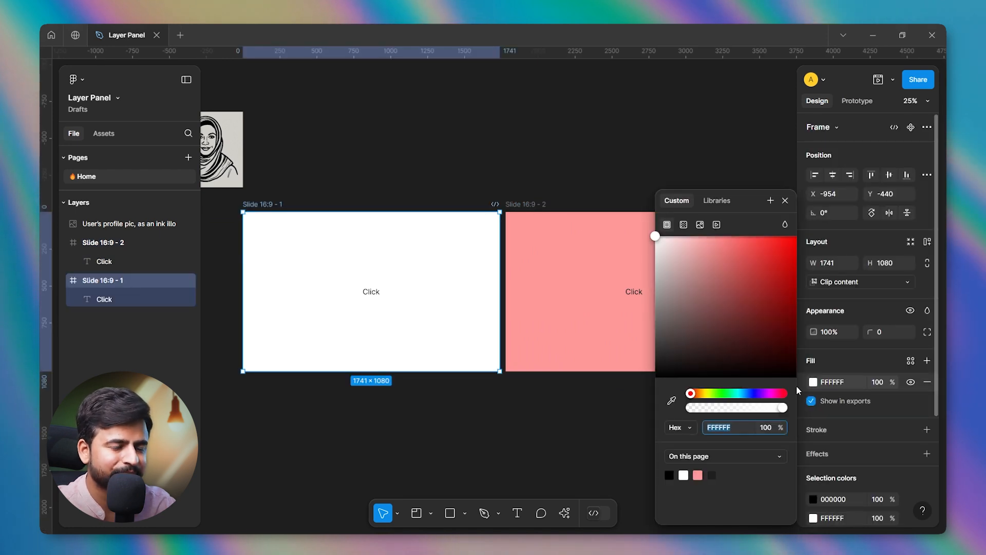
left_click(724, 393)
left_click(727, 235)
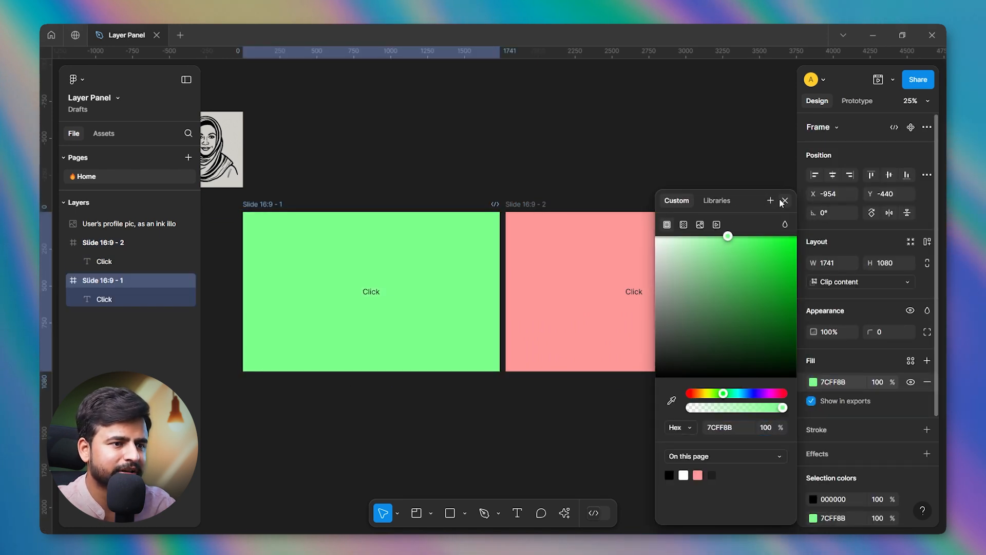
left_click(785, 200)
Connect the "Click" text on Slide 16:9 - 1 to Slide 16:9 - 2 with an on-click Navigate to interaction.
left_click(388, 267)
left_click(298, 223)
left_click(522, 202, "shift")
left_click(856, 101)
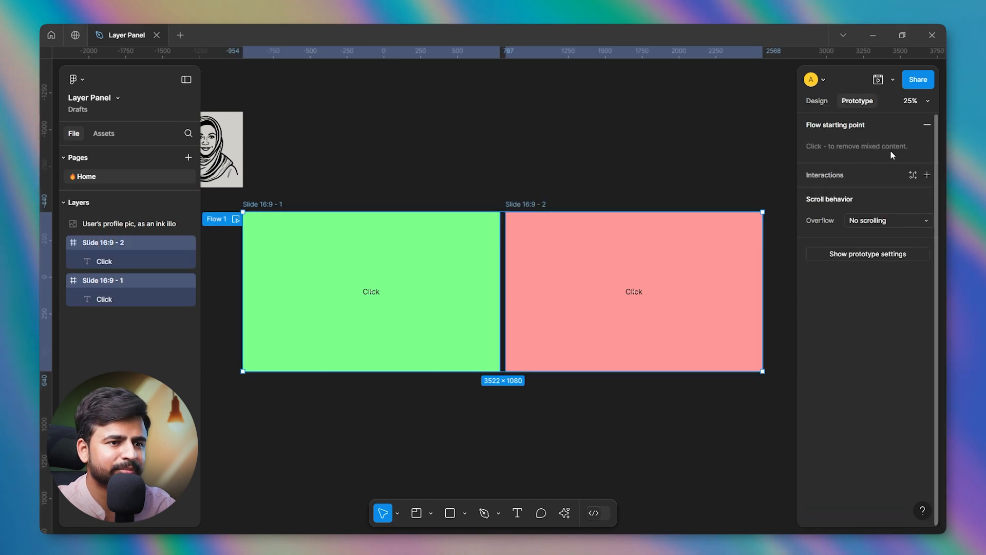
left_click(566, 170)
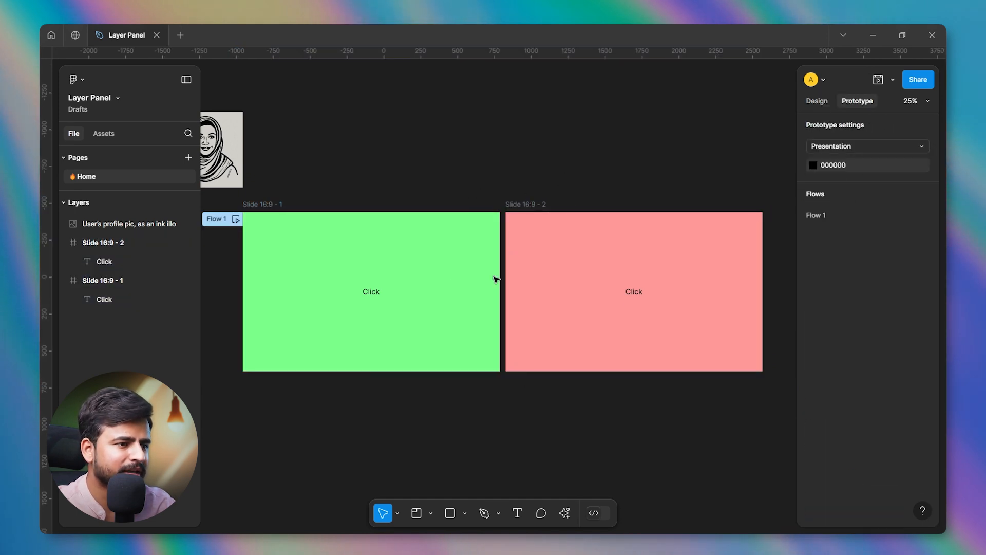
left_click(375, 294)
left_click_drag(381, 292, 570, 294)
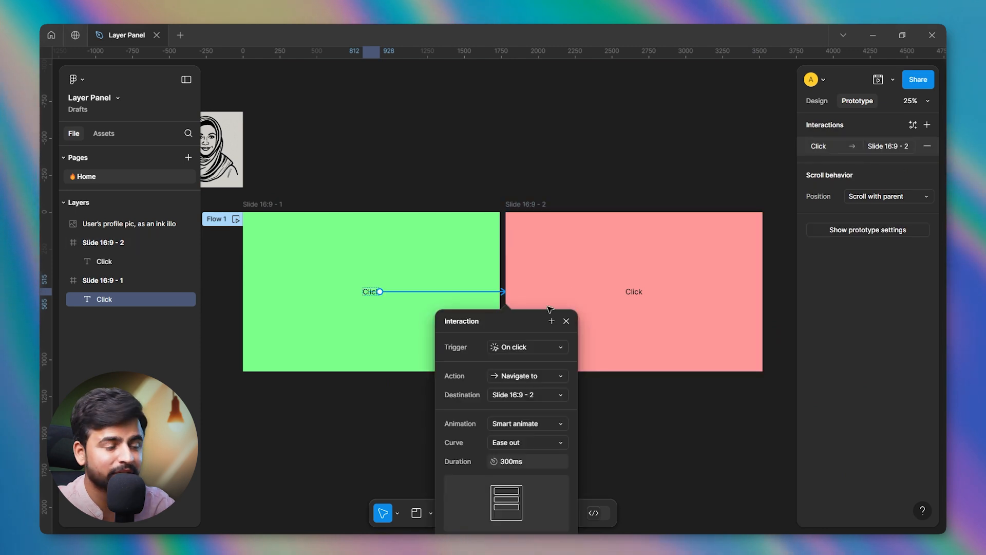
left_click_drag(525, 316, 659, 174)
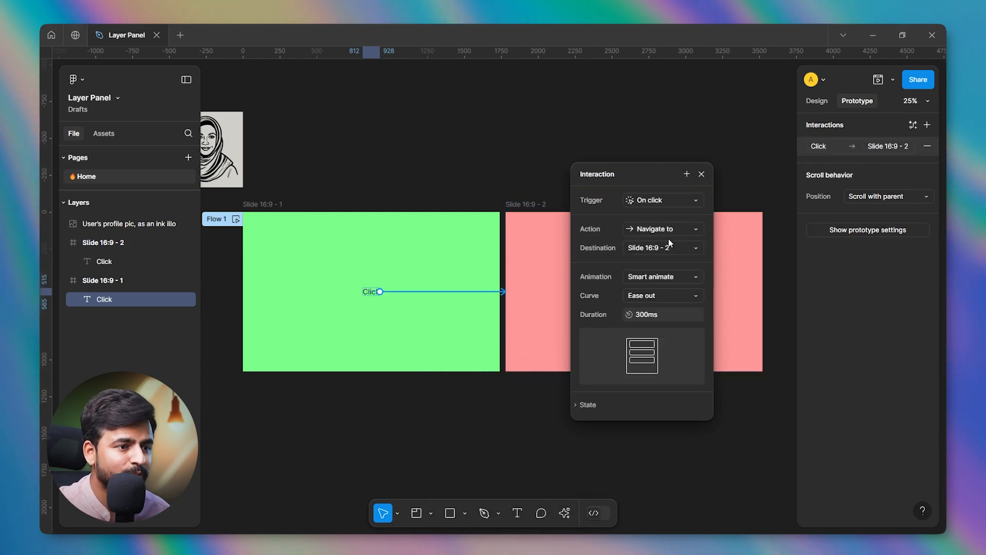
left_click(702, 174)
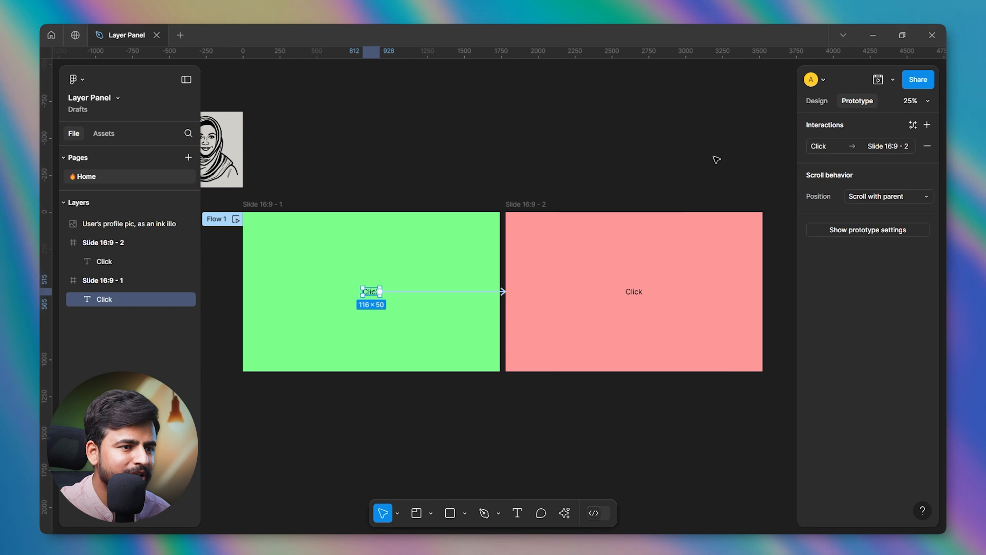
Preview the prototype from Slide 16:9 - 1, follow the "Click" text link, and close the preview.
left_click(310, 198)
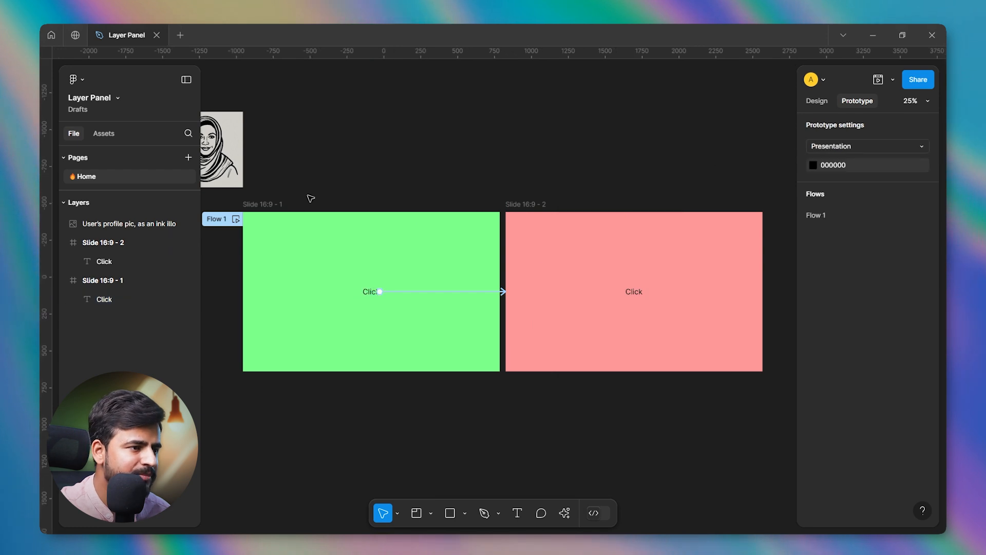
left_click(267, 204)
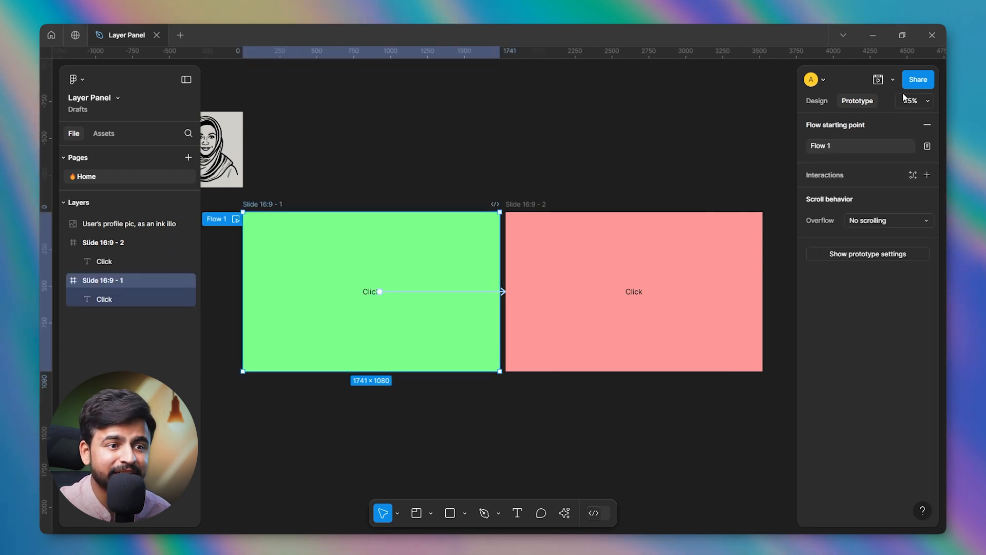
left_click(883, 81)
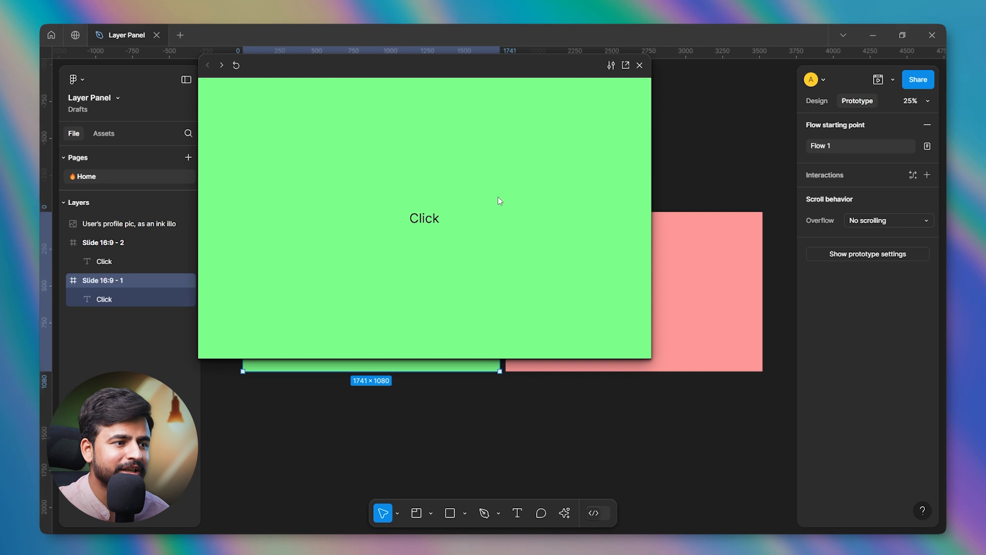
left_click(431, 219)
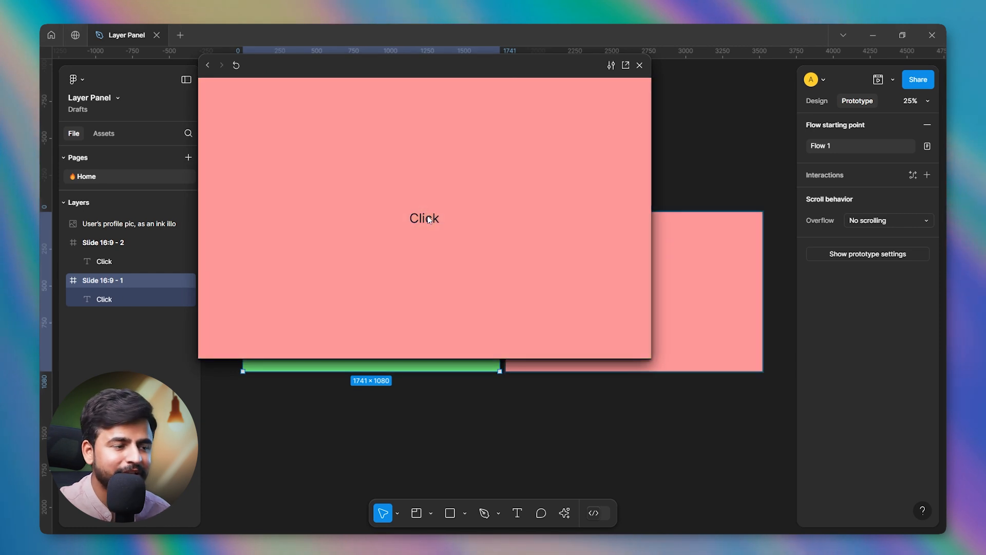
left_click(639, 66)
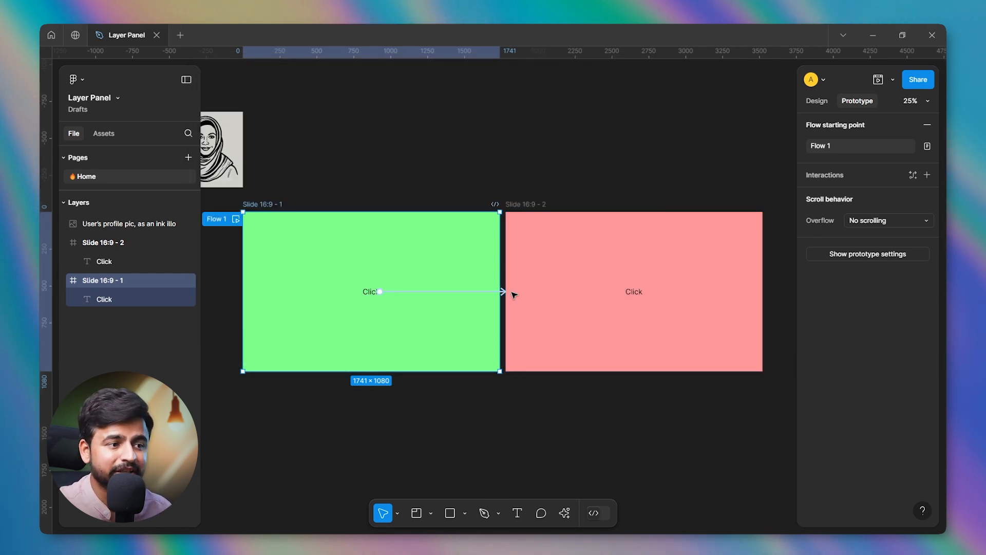
Connect the Slide 16:9 - 2 frame back to Slide 16:9 - 1 with an on-click Navigate to interaction.
left_click(557, 286)
left_click(527, 205)
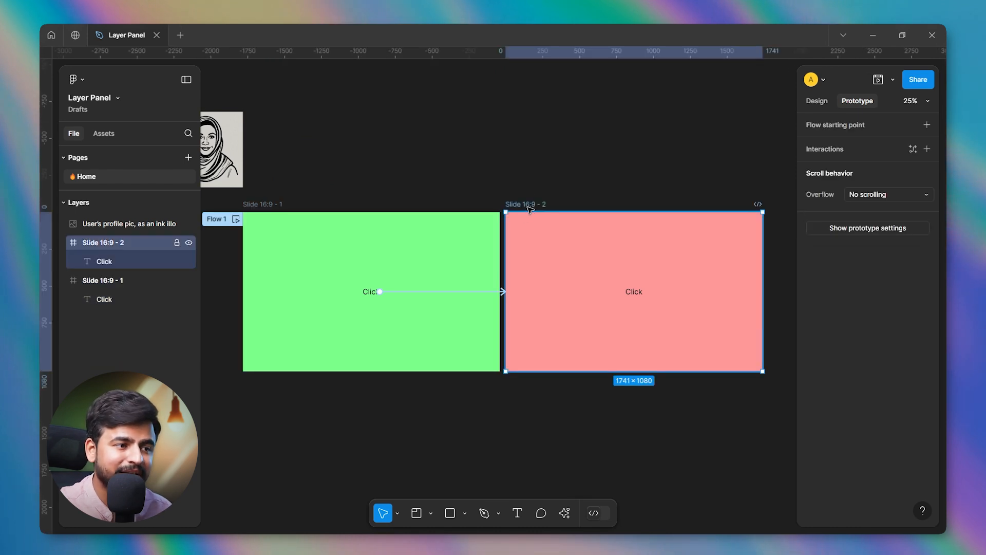
left_click_drag(506, 301, 443, 319)
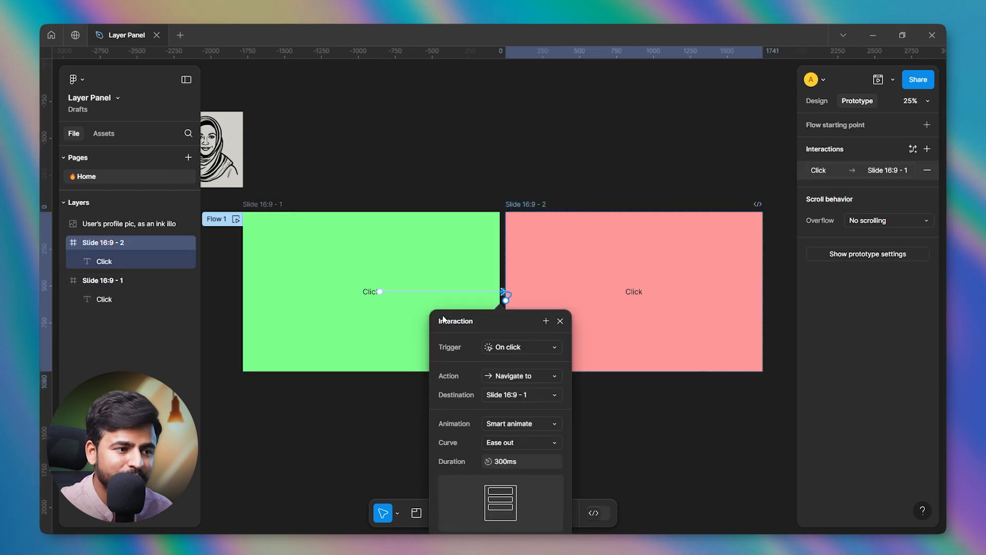
left_click(560, 320)
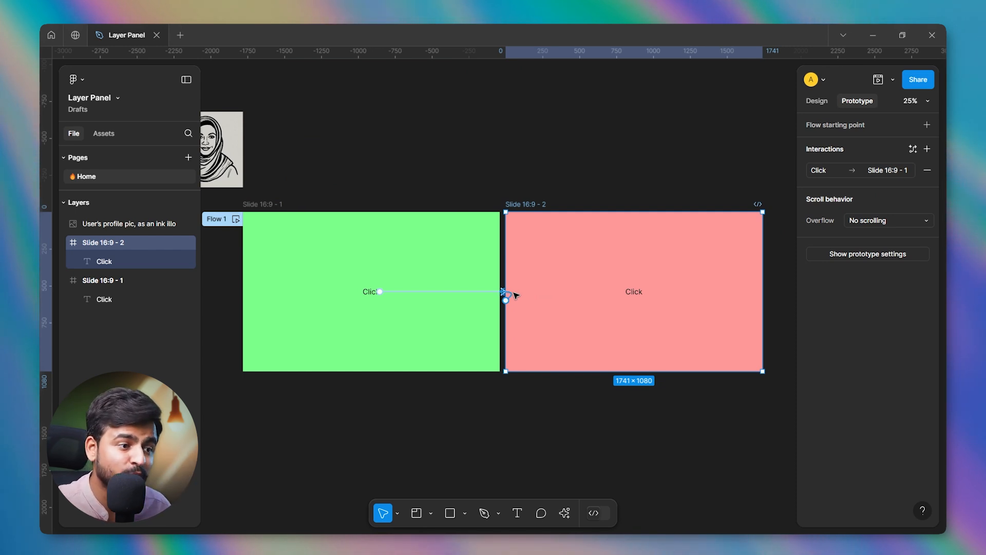
Preview Flow 1 and switch repeatedly between the green and red slides, finishing with the preview closed and nothing selected.
left_click(235, 219)
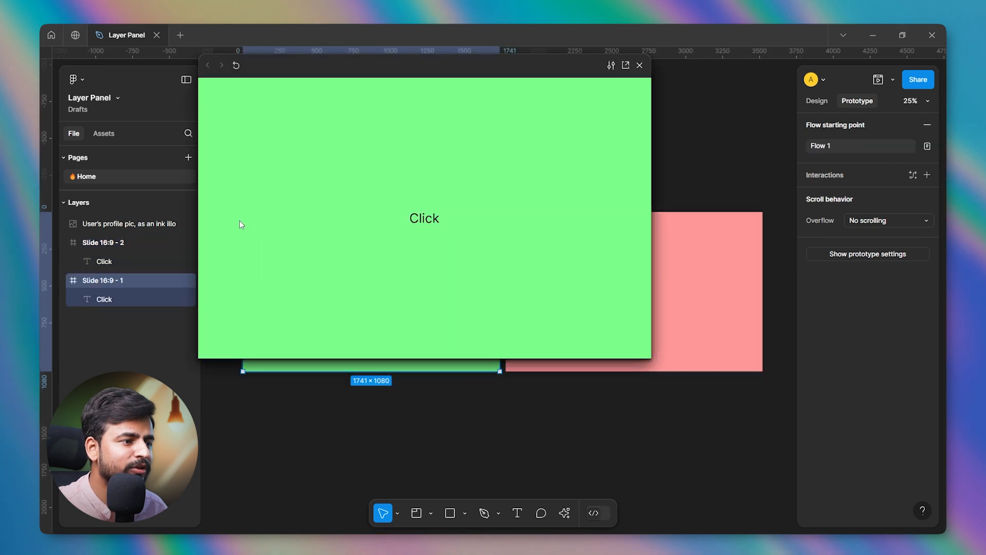
left_click(414, 217)
left_click(418, 219)
left_click(425, 223)
left_click(426, 222)
left_click(425, 222)
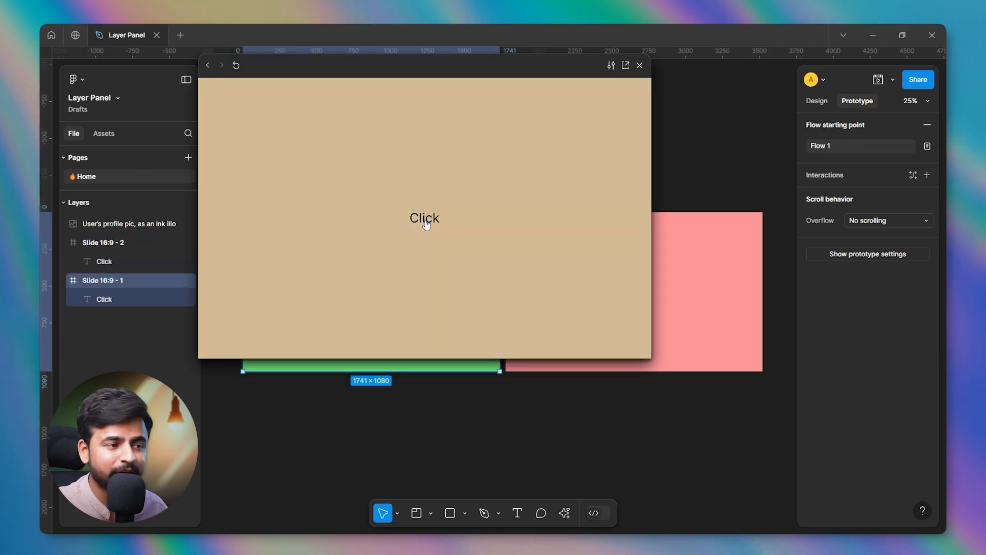
left_click_drag(452, 86, 507, 159)
left_click(483, 291)
left_click(488, 291)
left_click(693, 139)
left_click(692, 139)
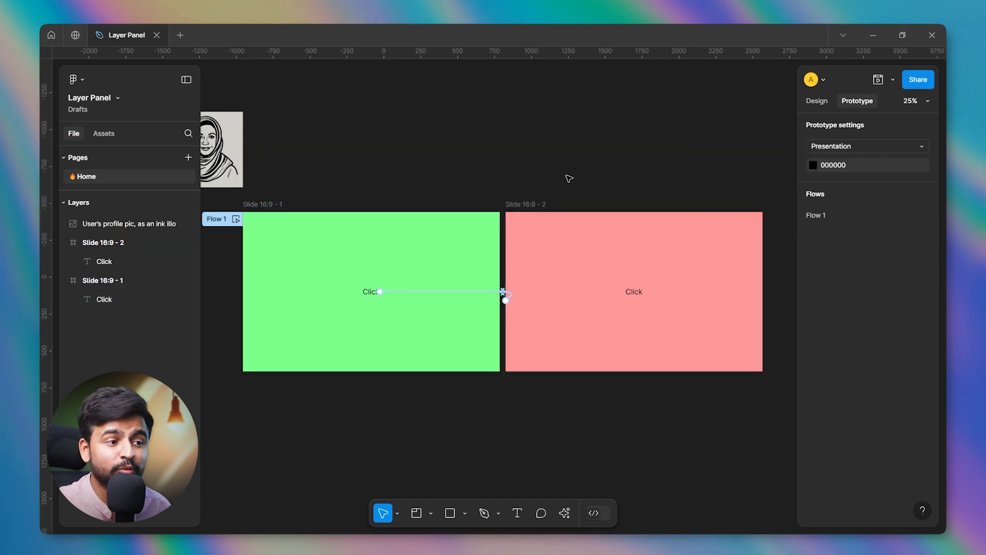
left_click(525, 203)
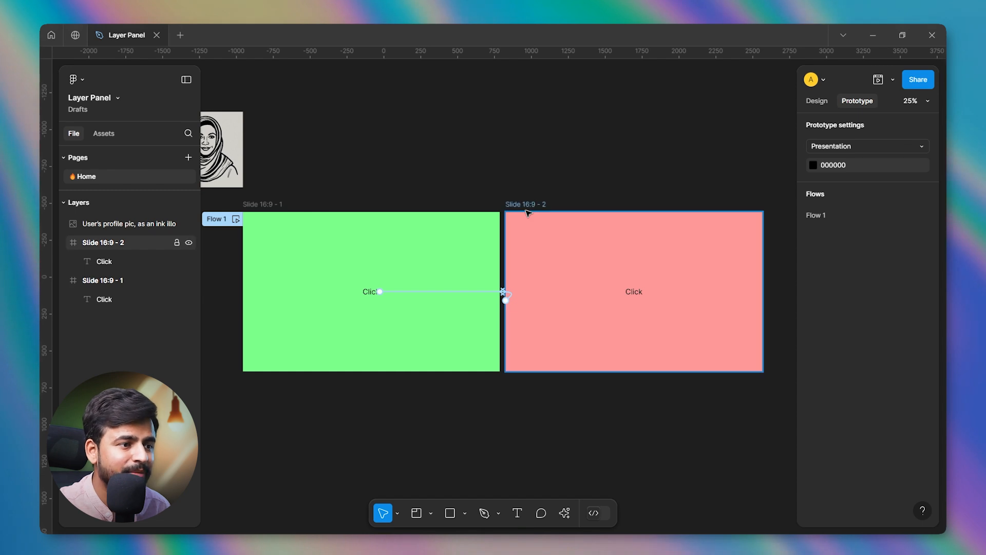
key("Delete")
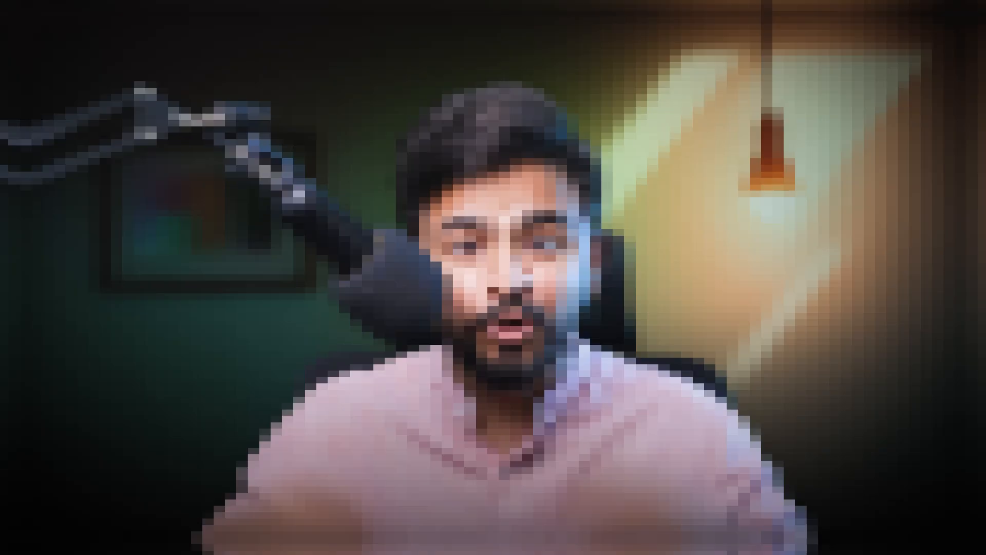